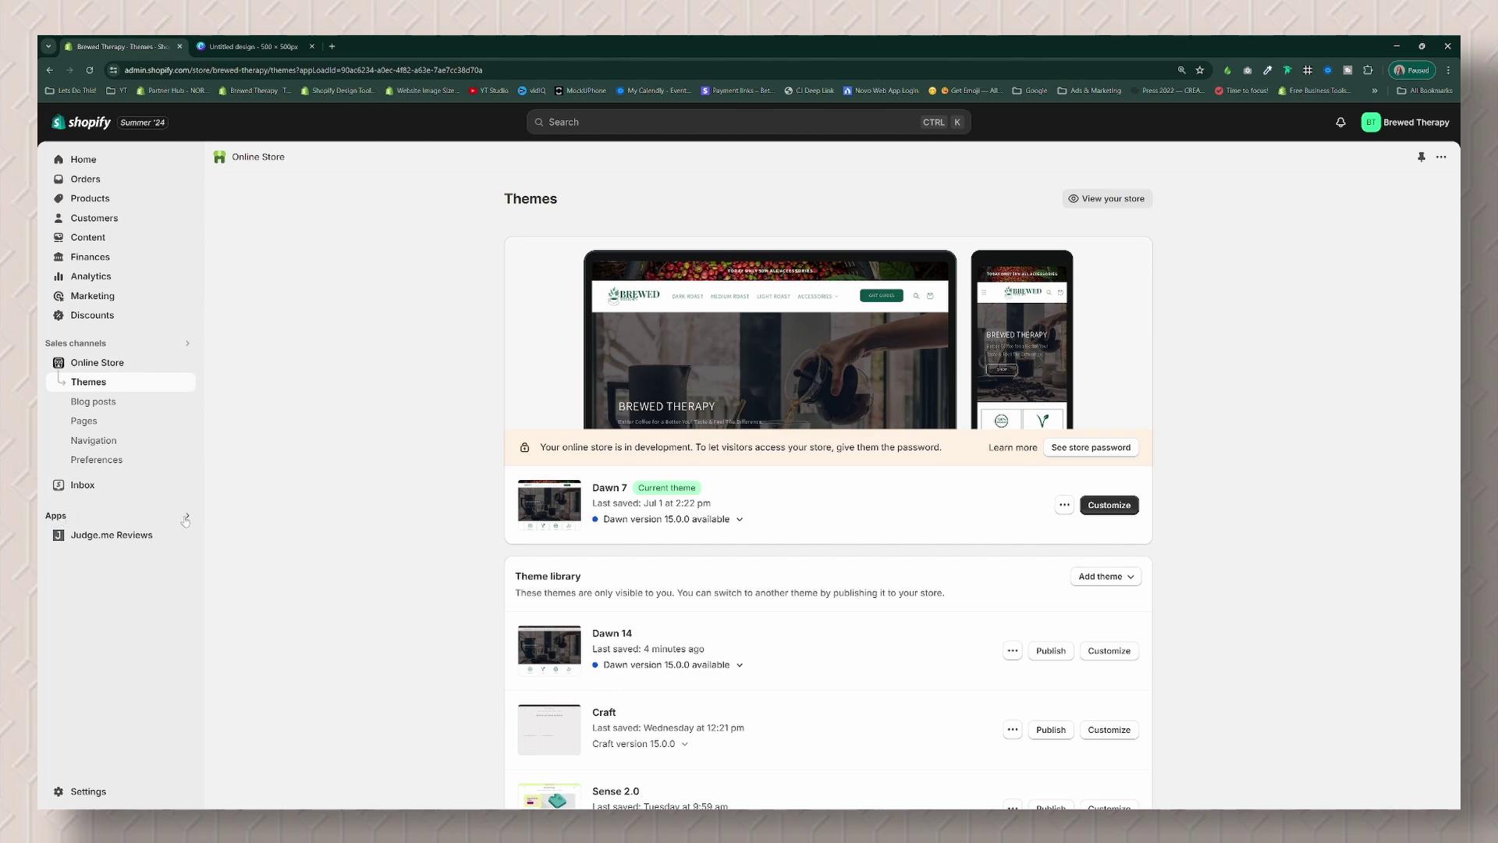
# Step: Open the Shopify App Store by way of the store's recommended apps
pyautogui.click(186, 518)
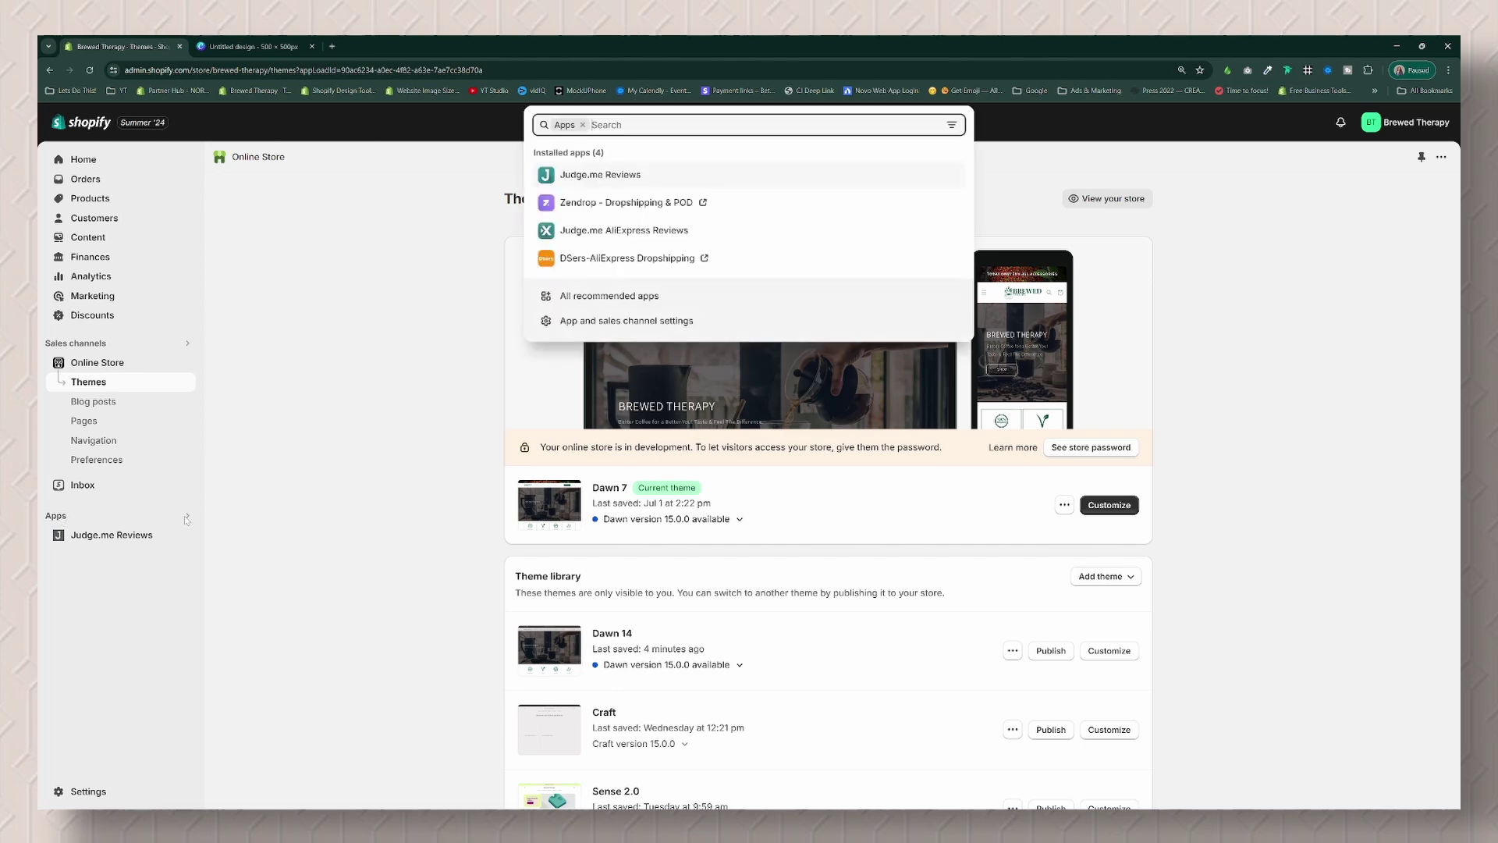
pyautogui.click(648, 298)
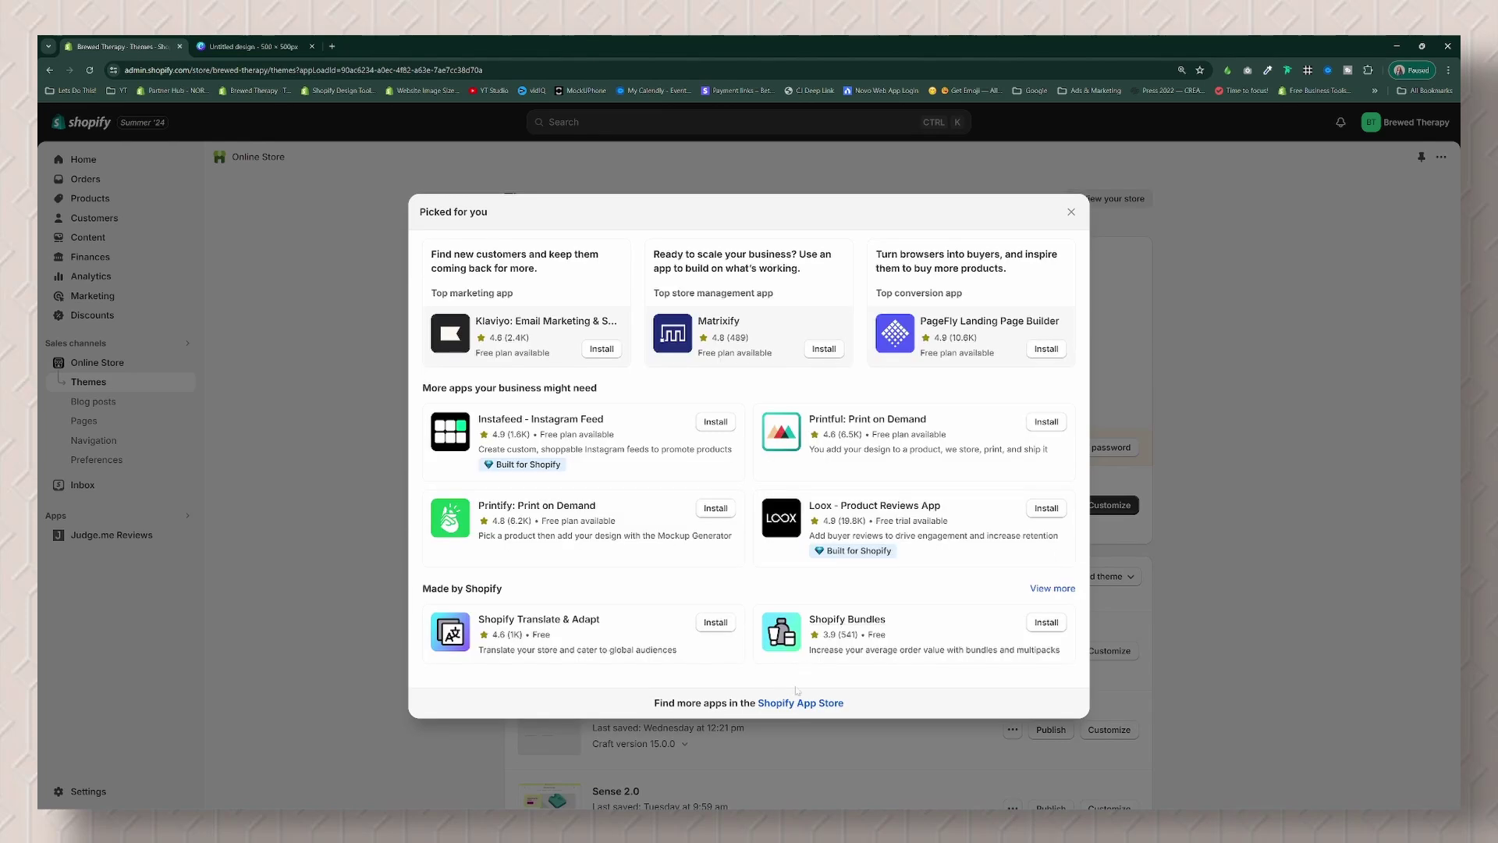
pyautogui.click(802, 702)
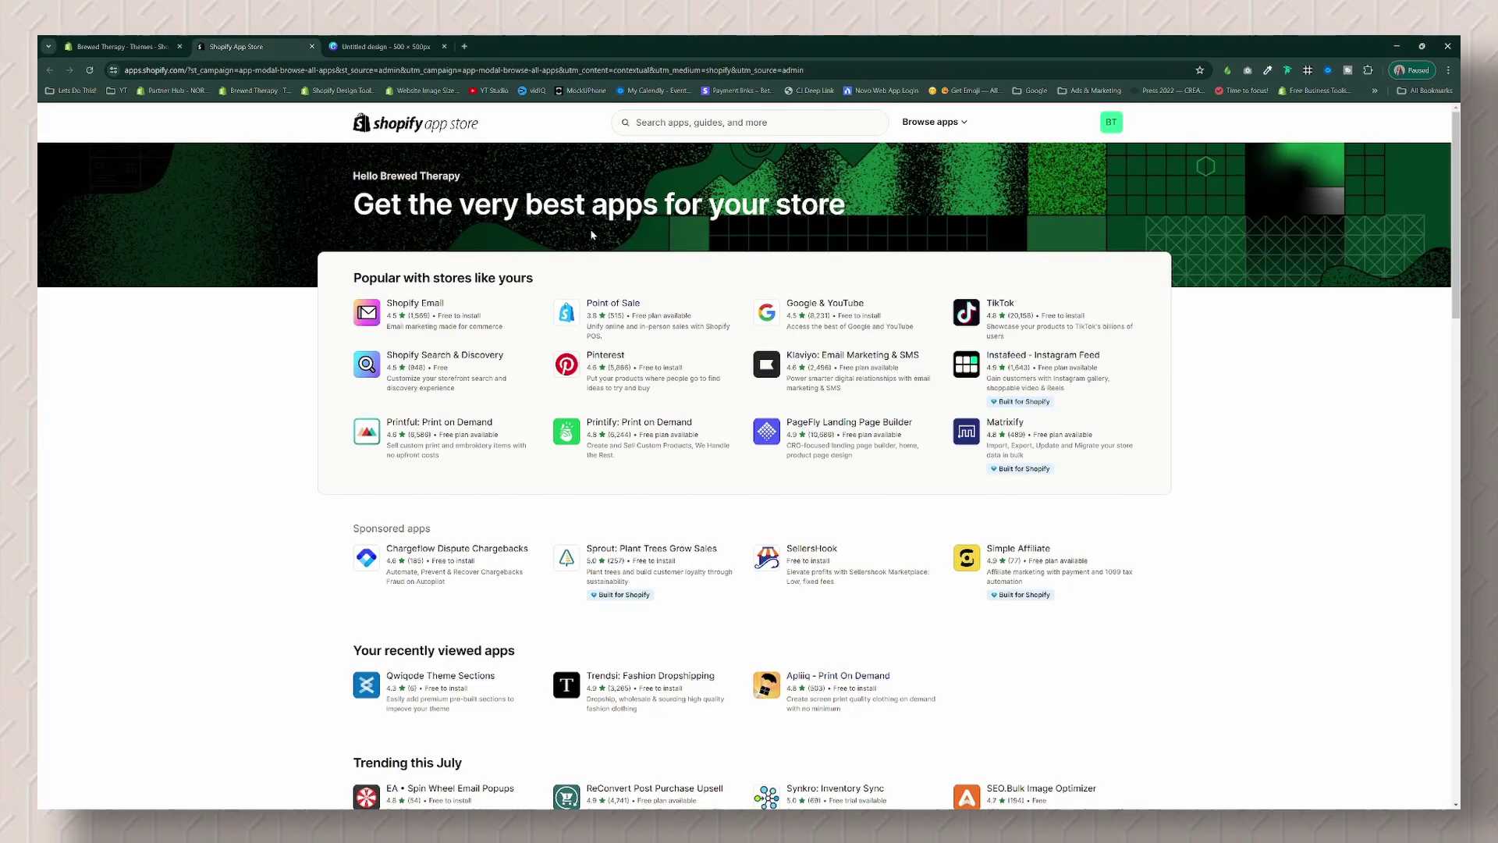
# Step: Search the app store for "qwicode" and open the Qwiqode Theme Sections listing
pyautogui.click(702, 122)
pyautogui.write('qwicode')
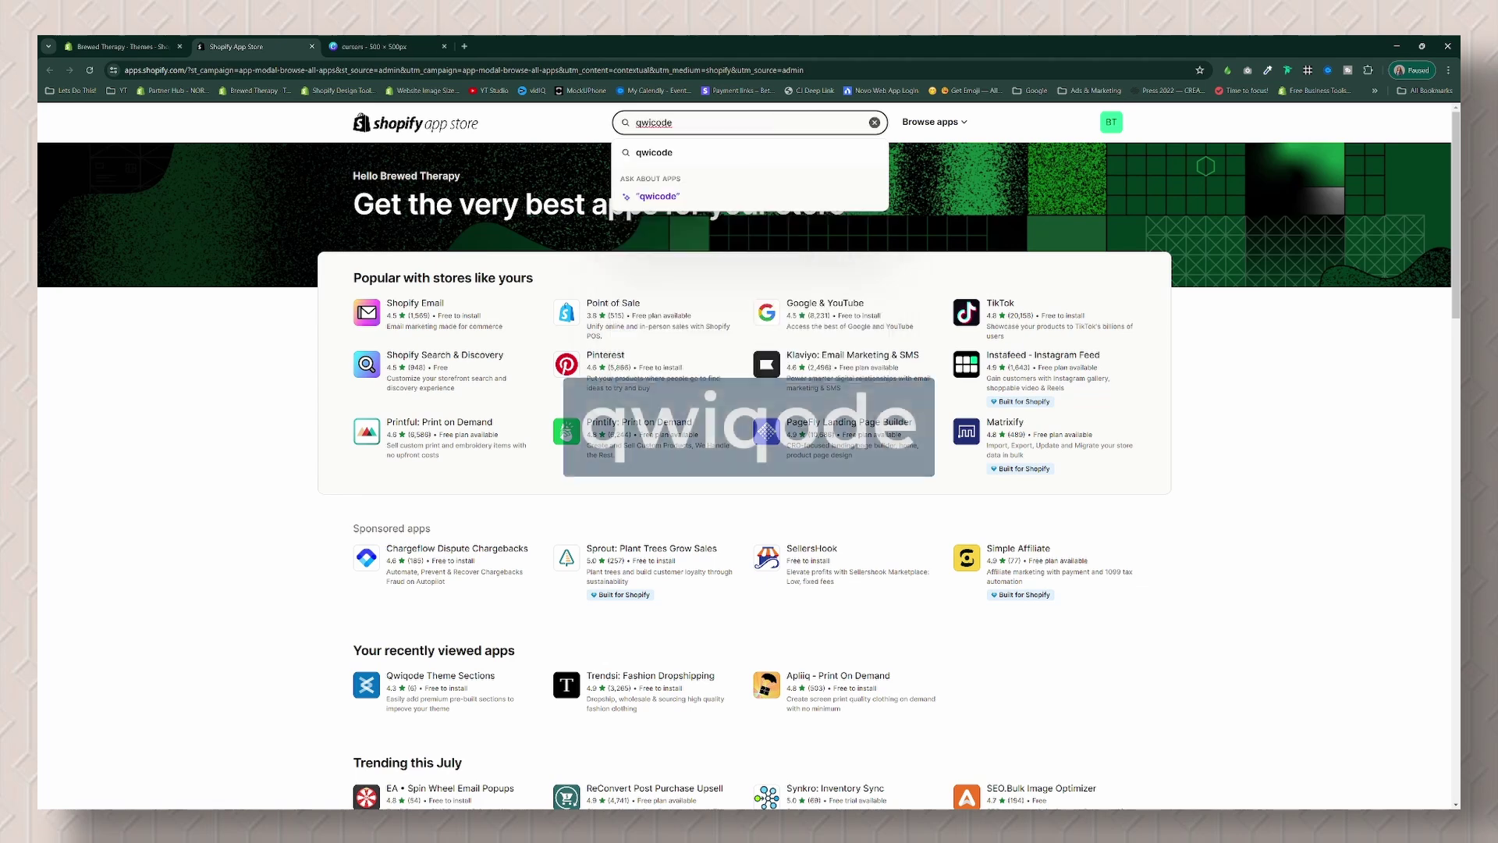
pyautogui.press('Return')
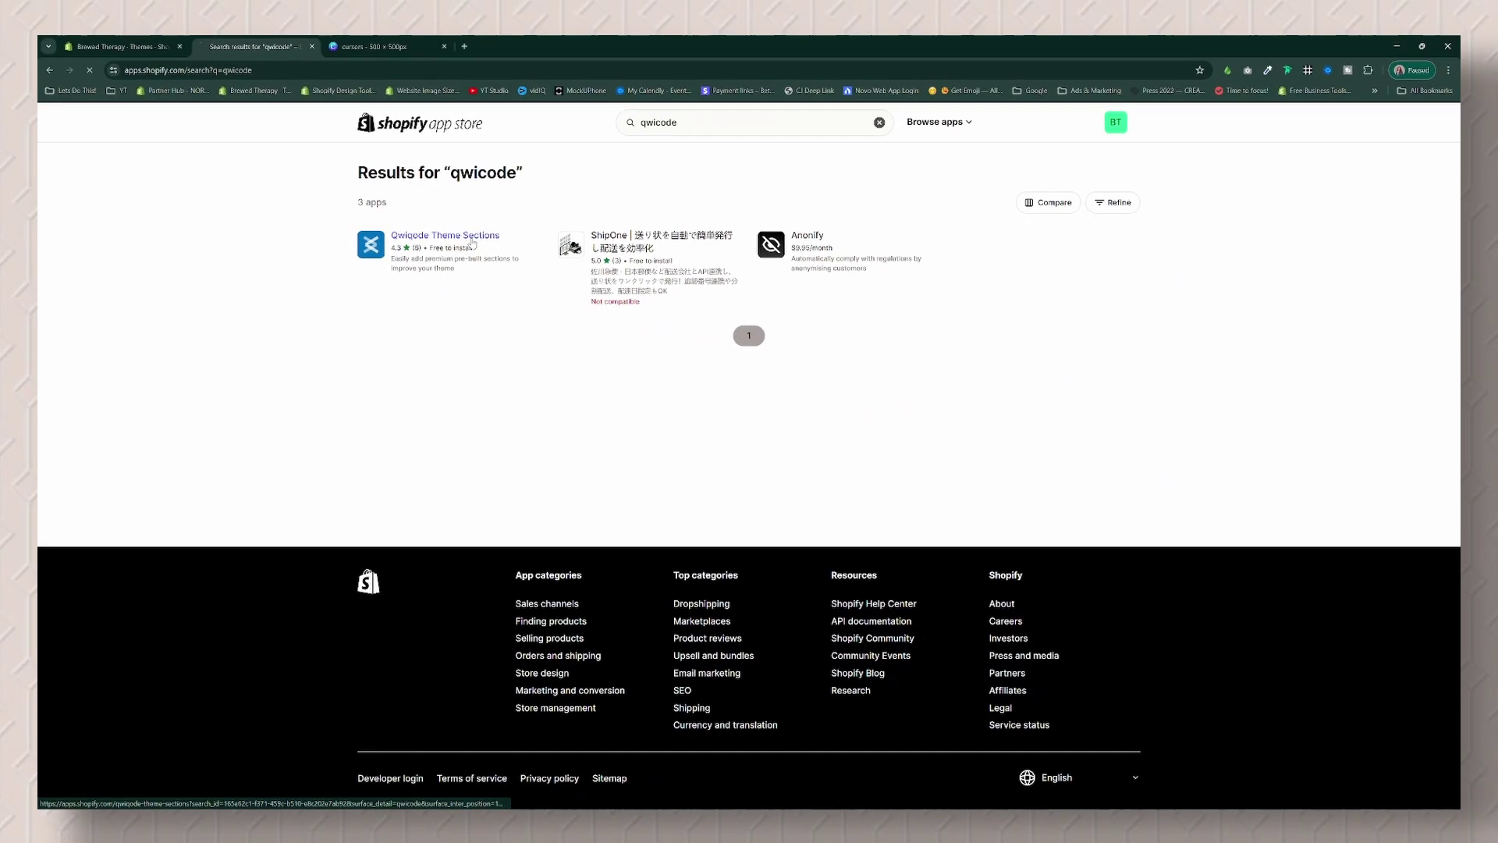
pyautogui.click(654, 307)
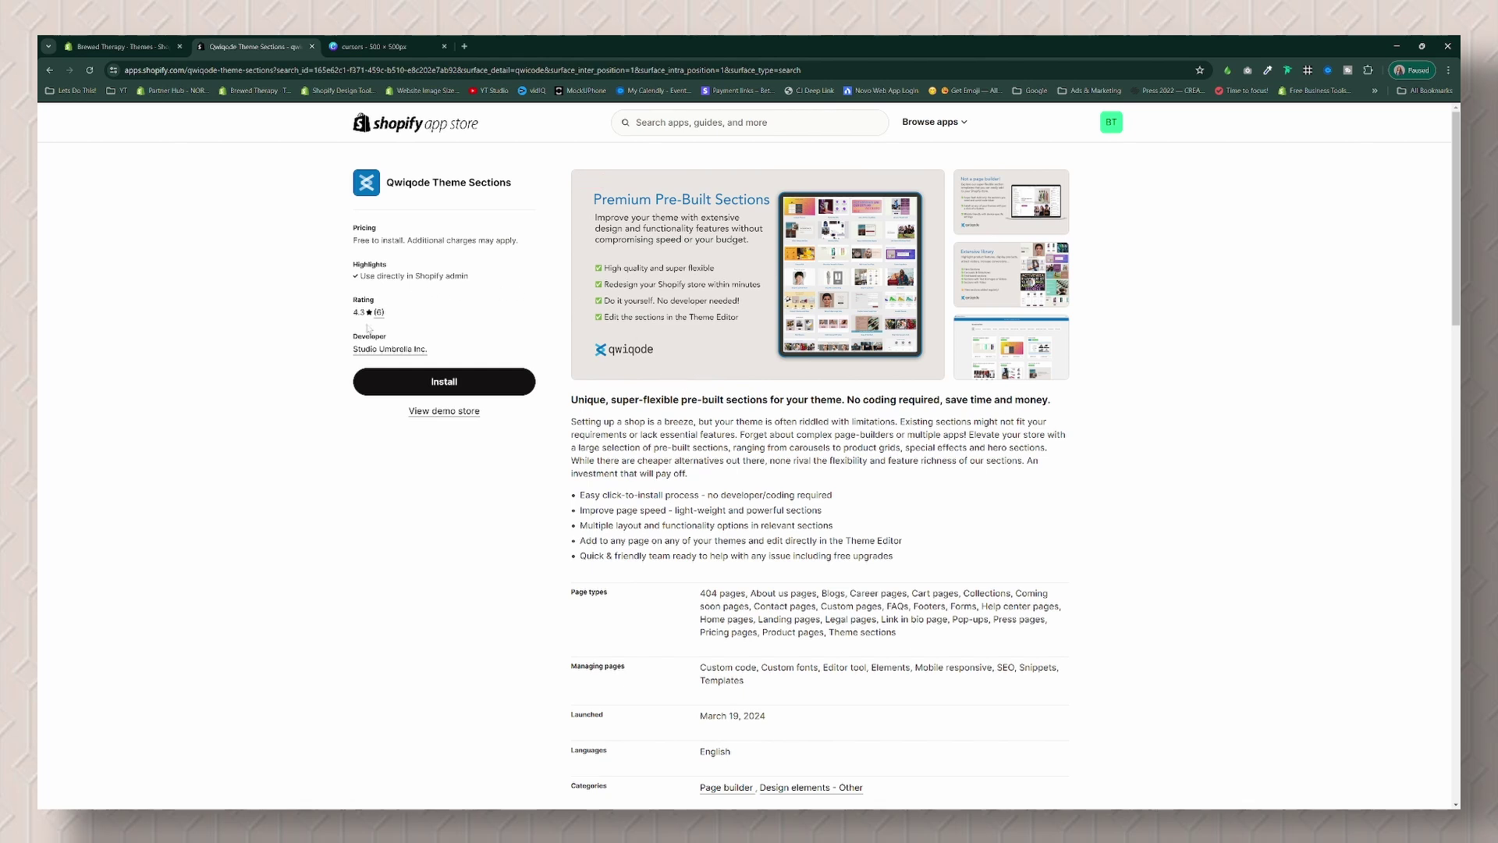
# Step: Install the Qwiqode Theme Sections app on the store, approving the data access it requests
pyautogui.click(438, 381)
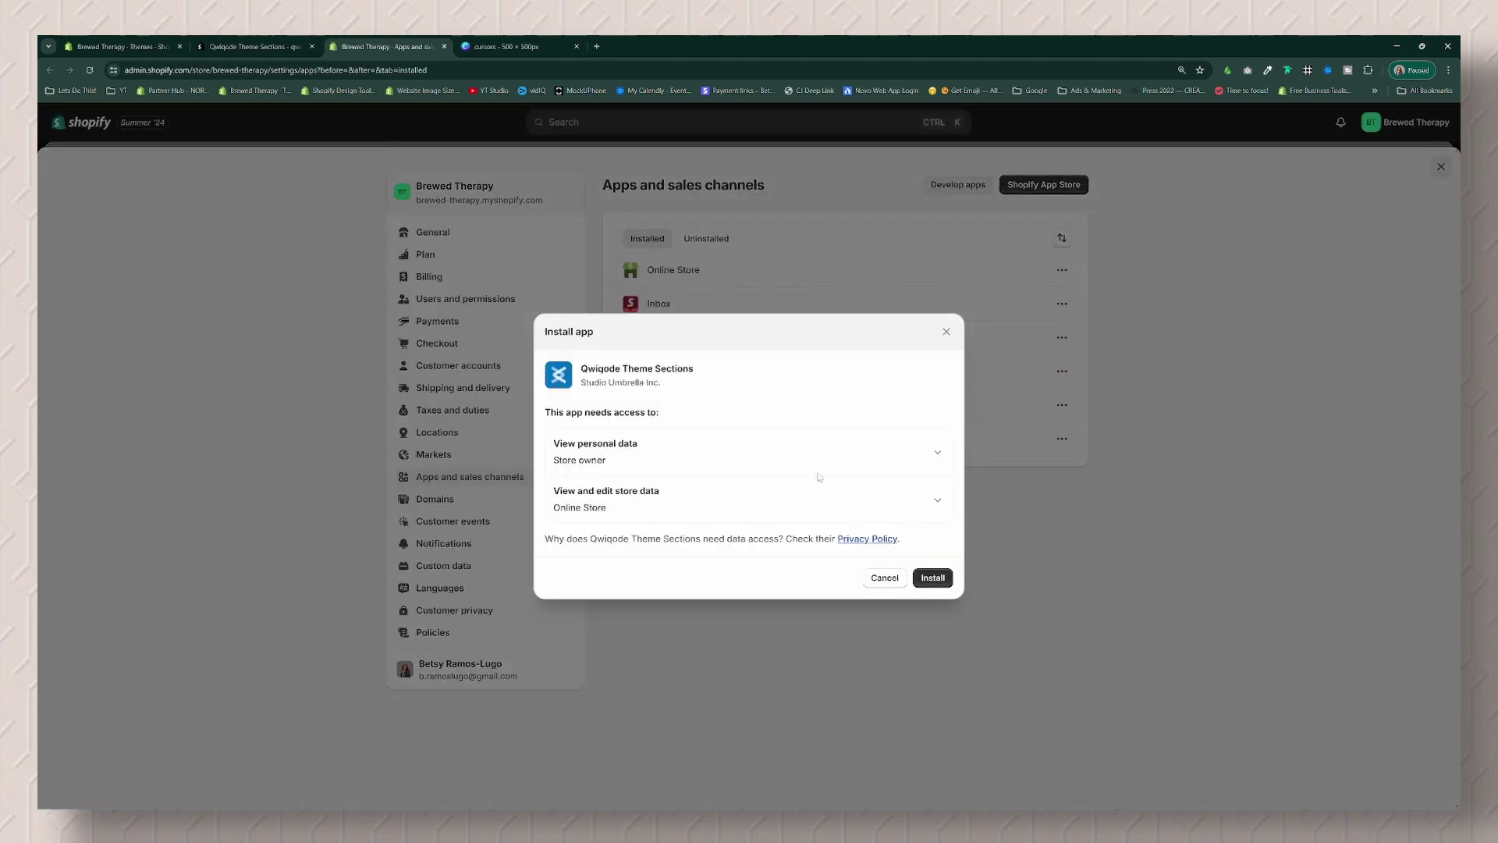
pyautogui.click(935, 582)
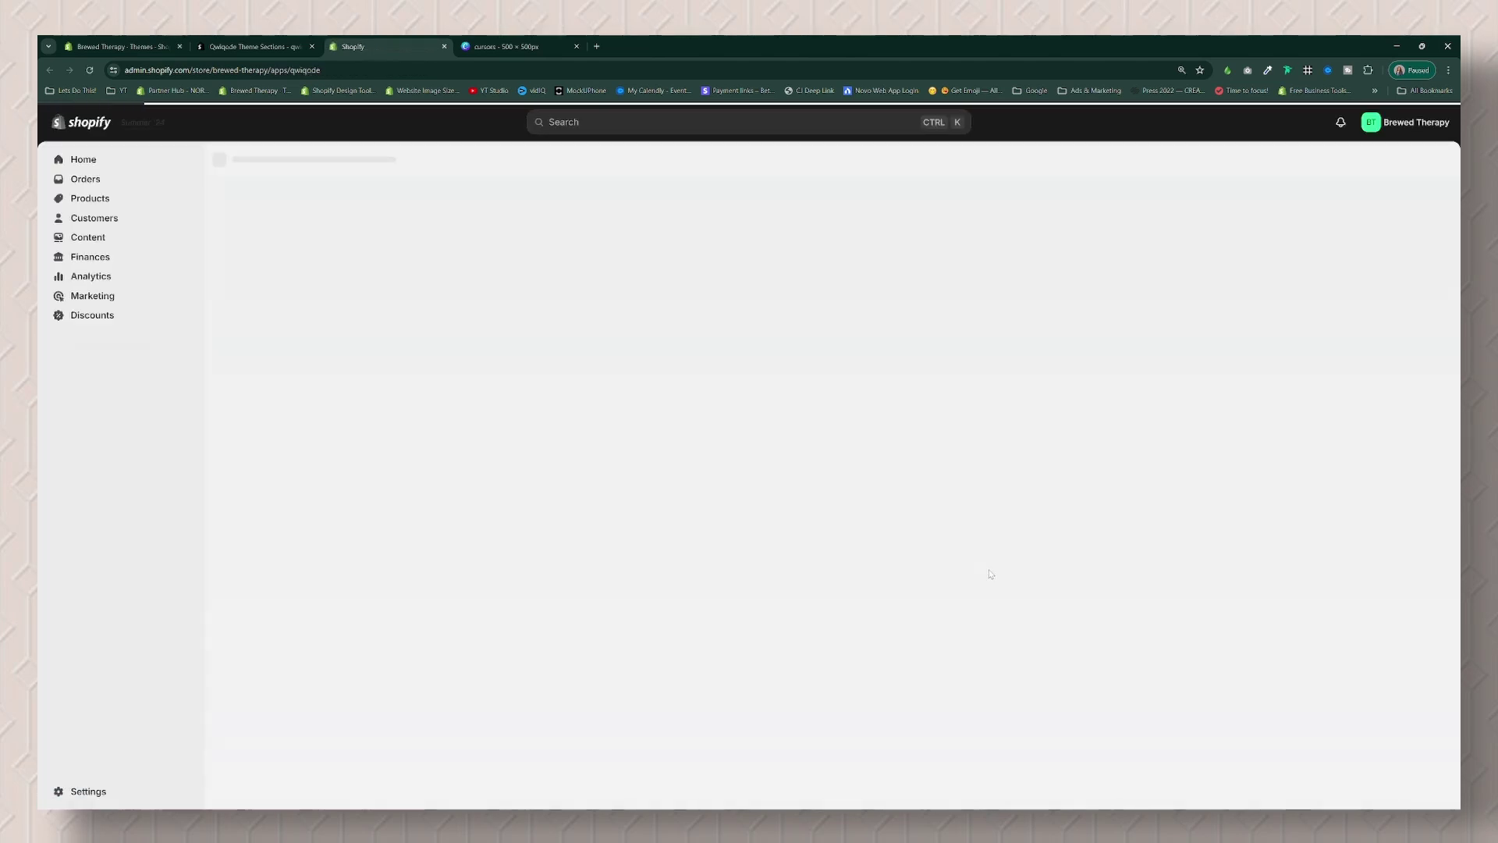
pyautogui.click(185, 464)
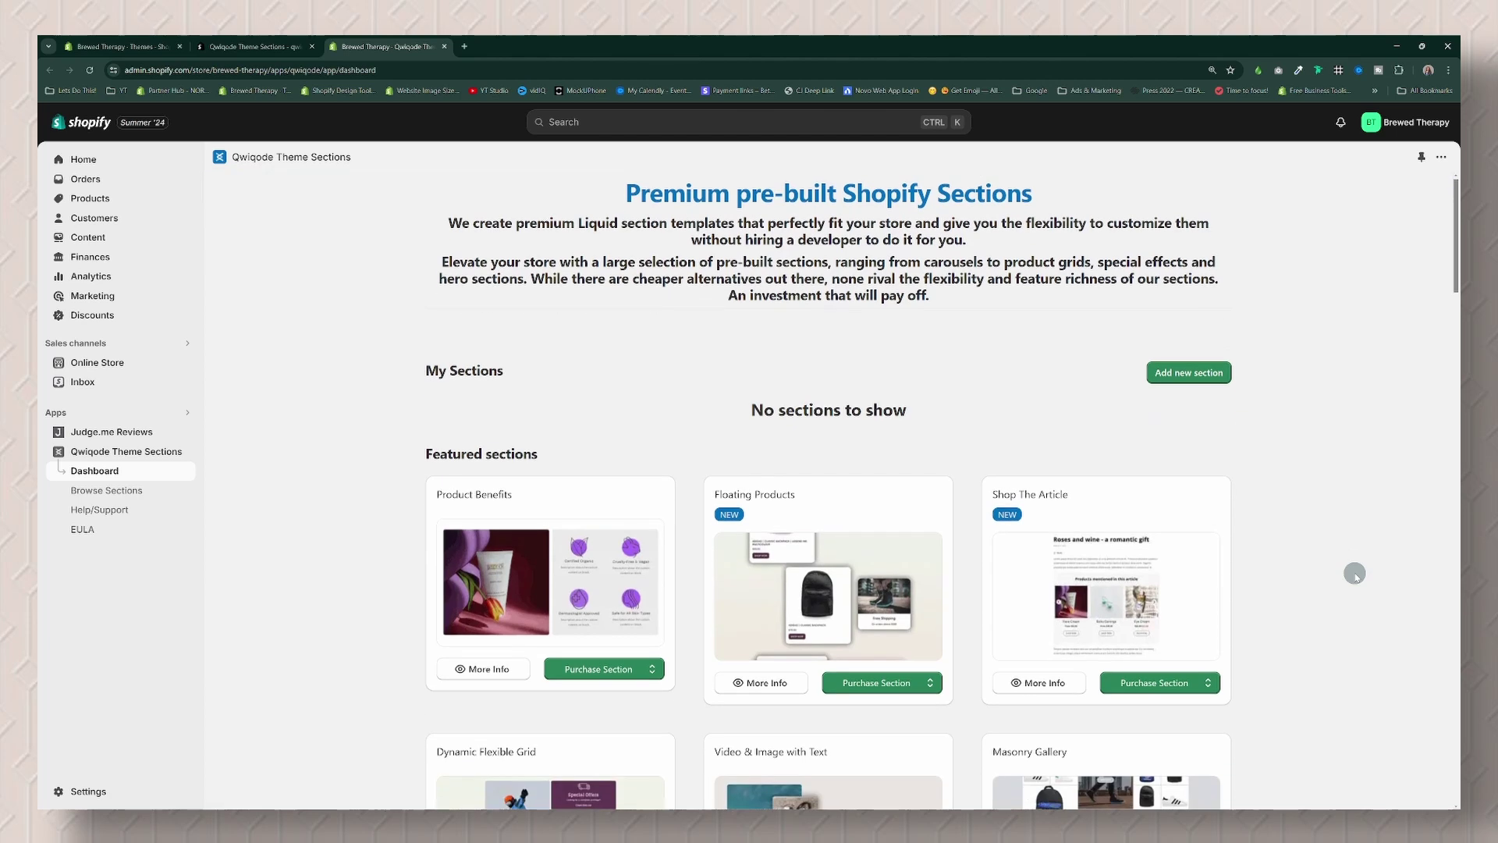
# Step: Review the featured sections on the Qwiqode dashboard and open the full section catalogue
pyautogui.scroll(-2, 1354, 574)
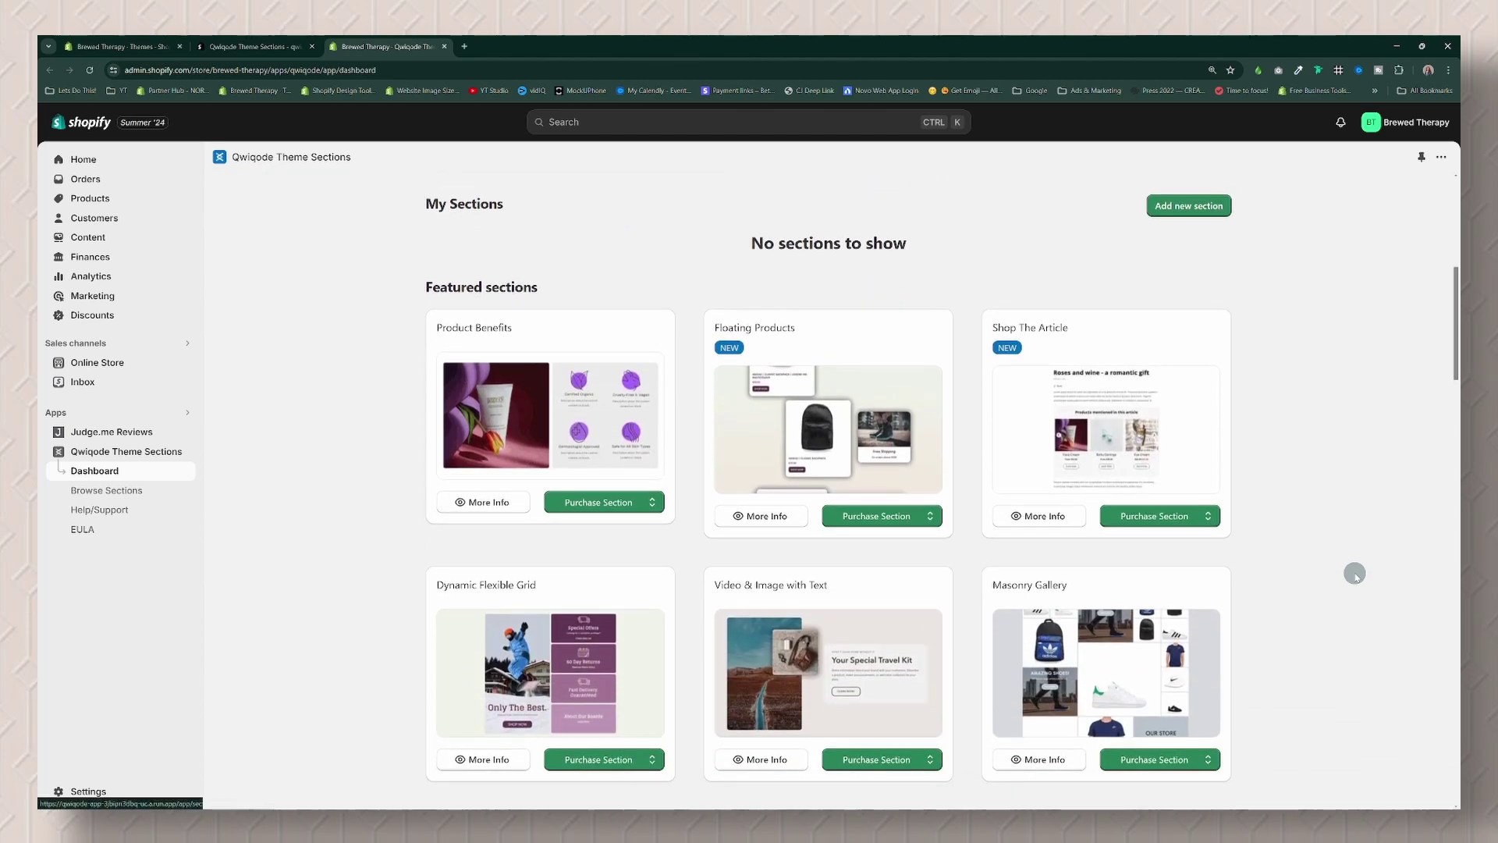
pyautogui.scroll(-1, 1354, 574)
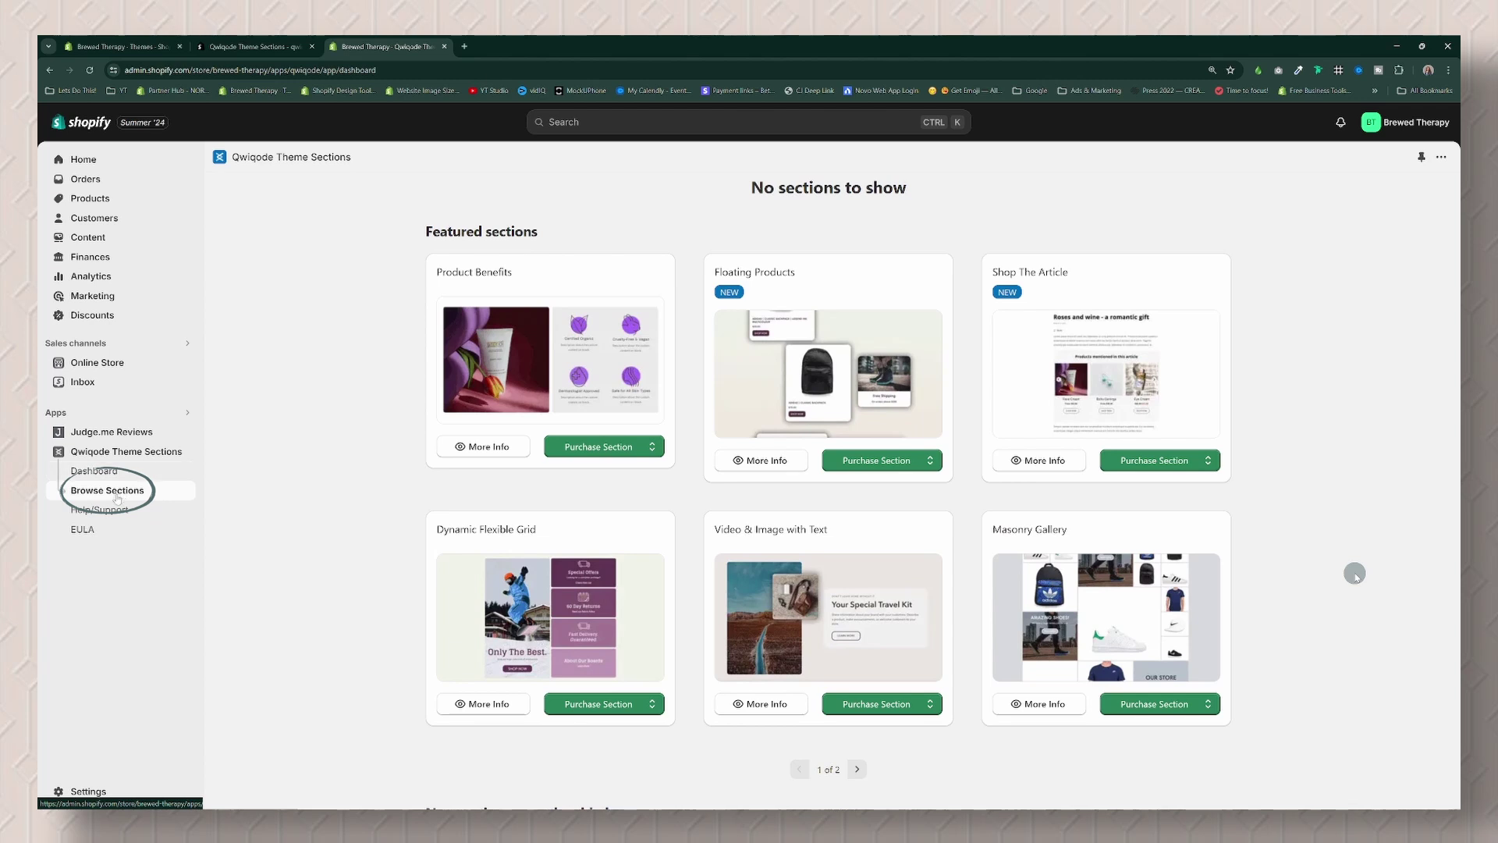
pyautogui.click(115, 497)
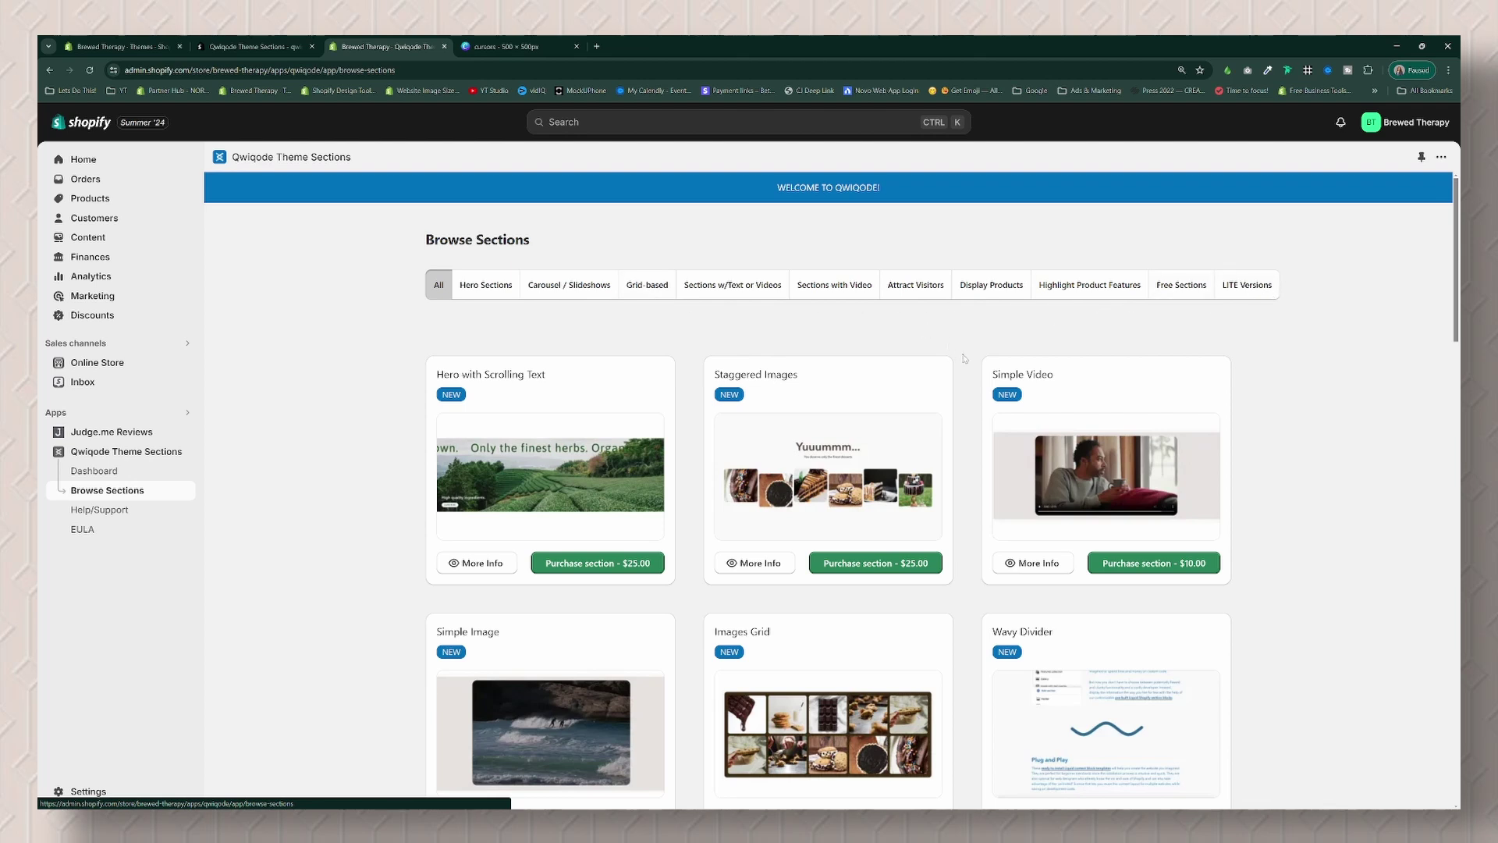
# Step: Browse the section catalogue and show the purchase options for the Split Screen Hero #2 section
pyautogui.scroll(-1, 963, 357)
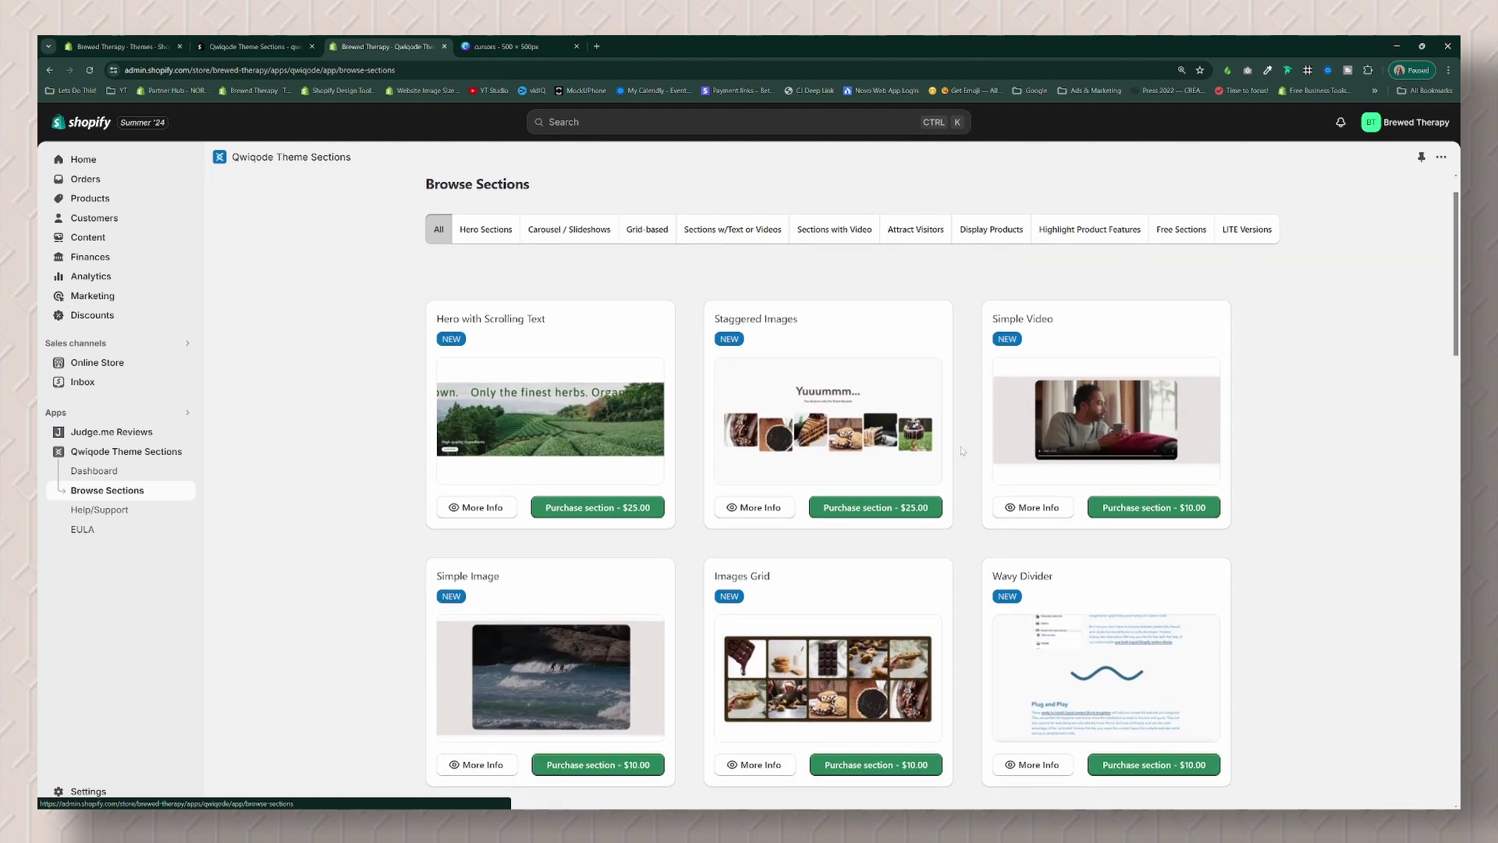
pyautogui.scroll(-1, 655, 466)
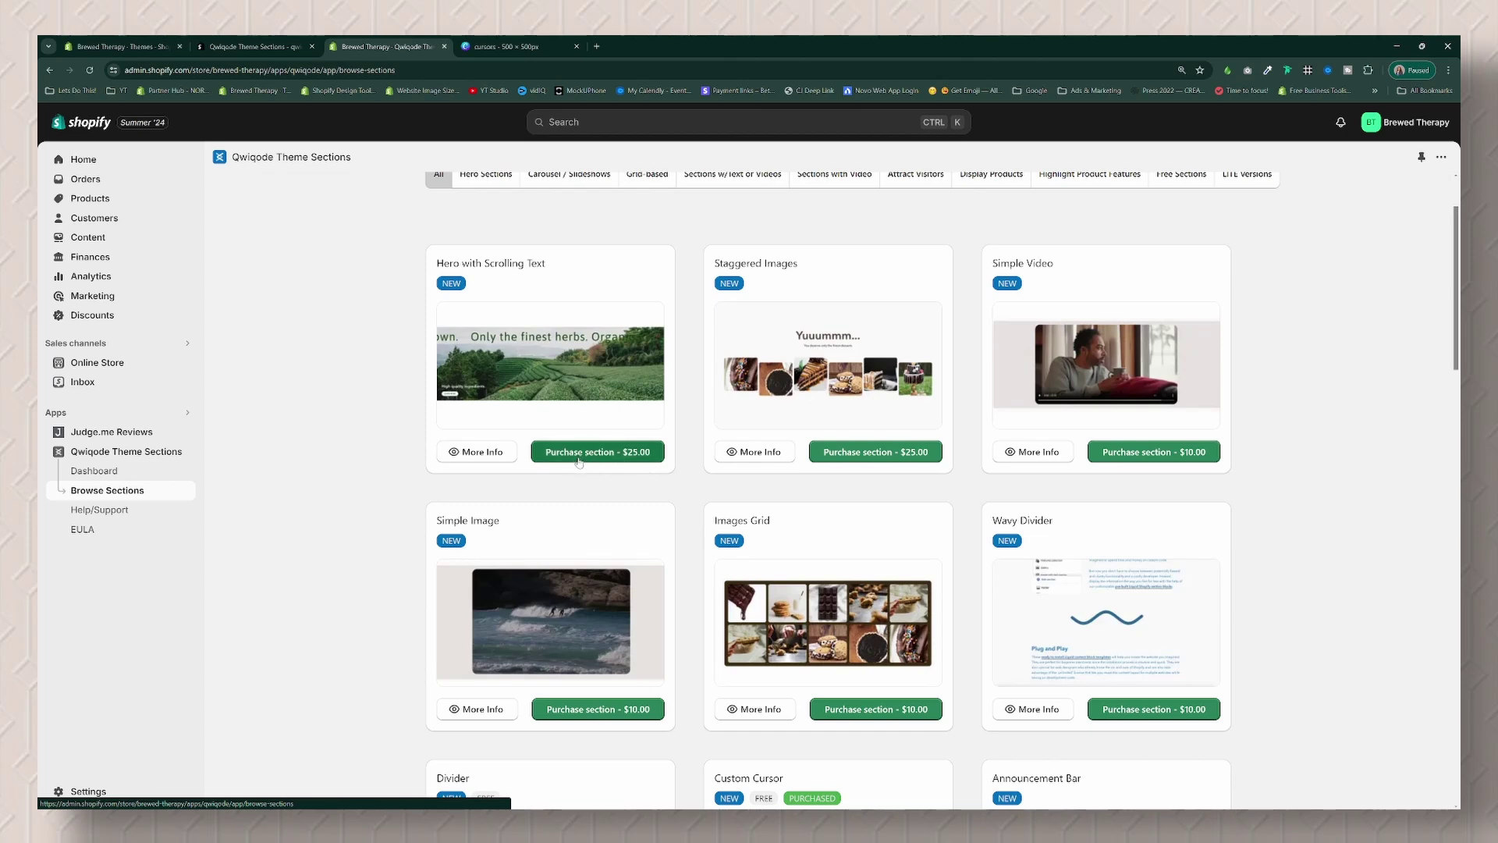
pyautogui.click(610, 461)
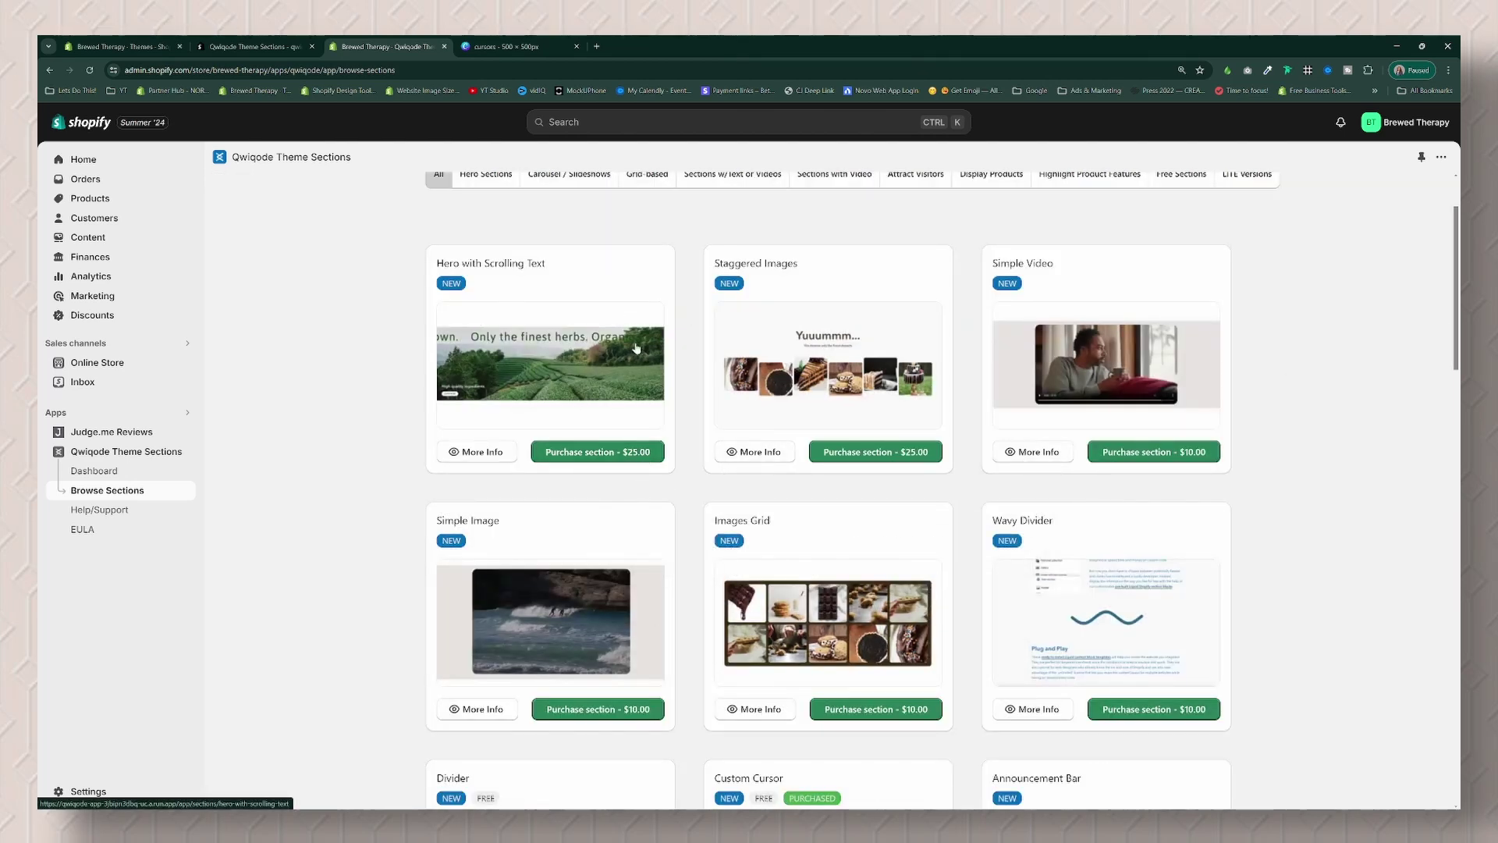
pyautogui.scroll(-1, 714, 451)
pyautogui.scroll(-5, 714, 453)
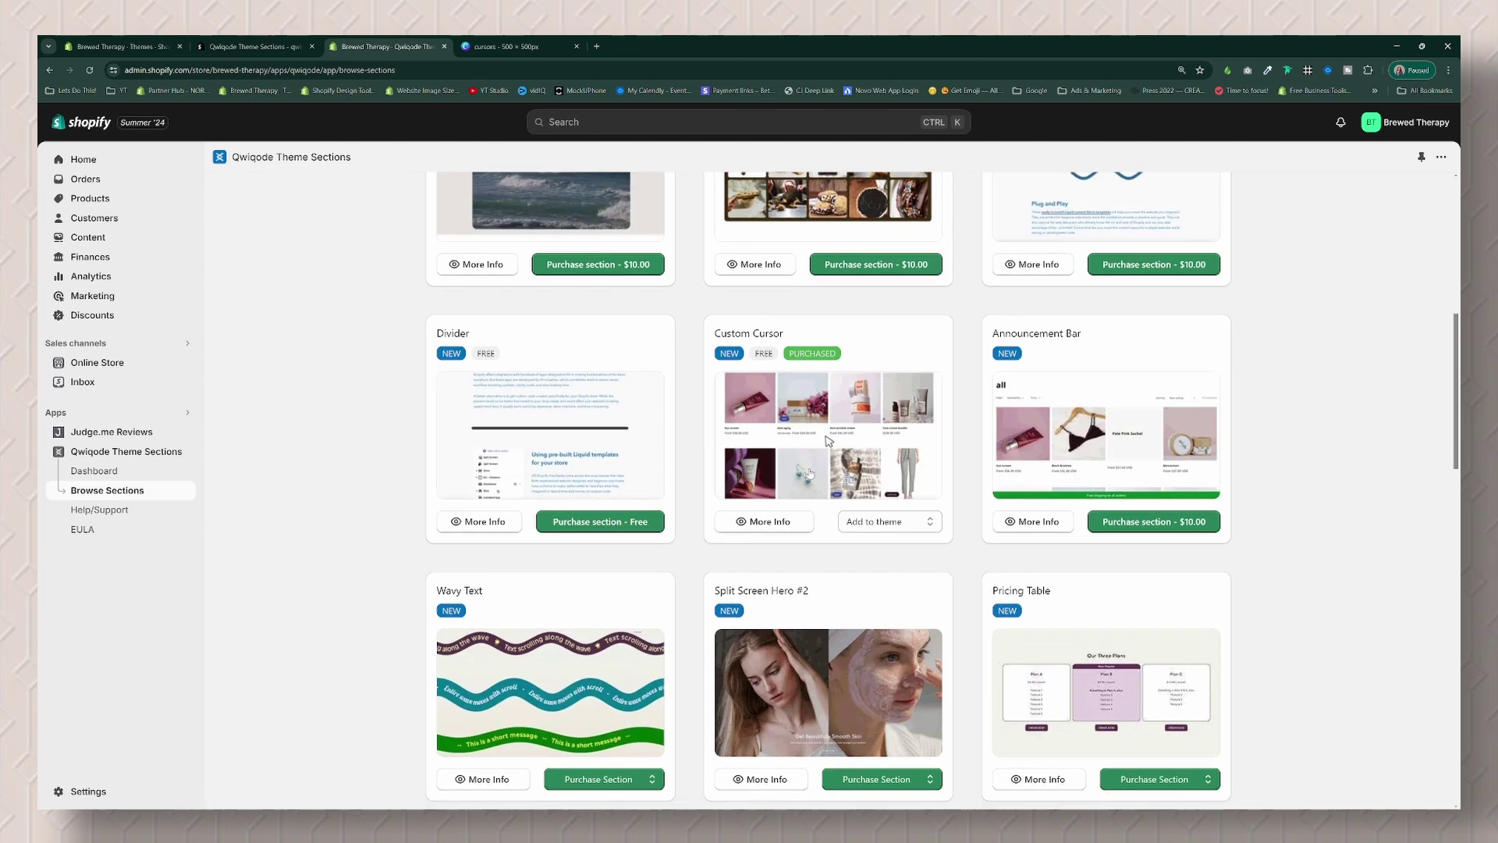
pyautogui.scroll(-2, 834, 497)
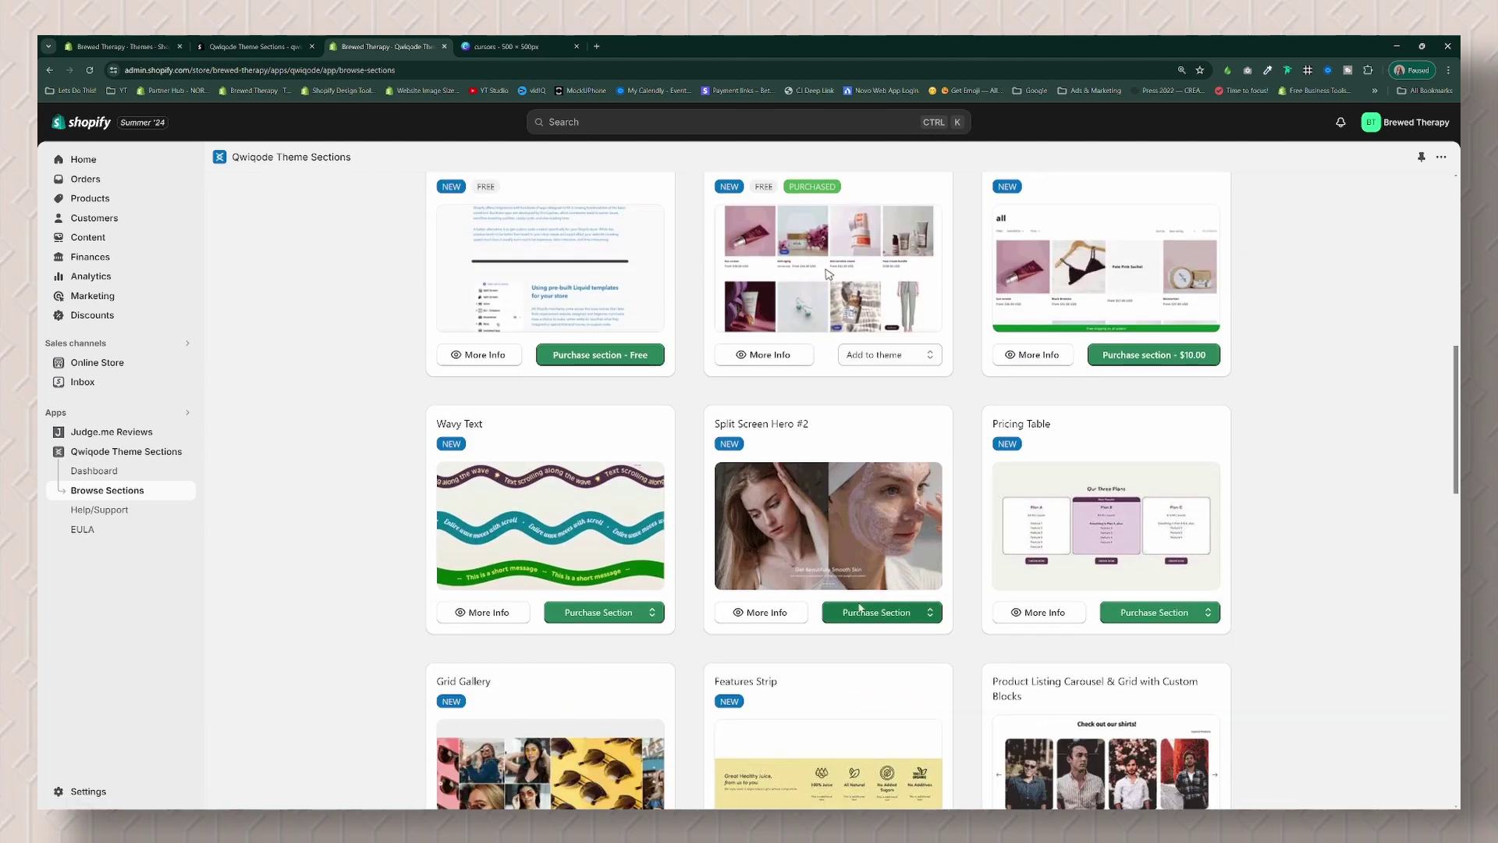
pyautogui.click(925, 616)
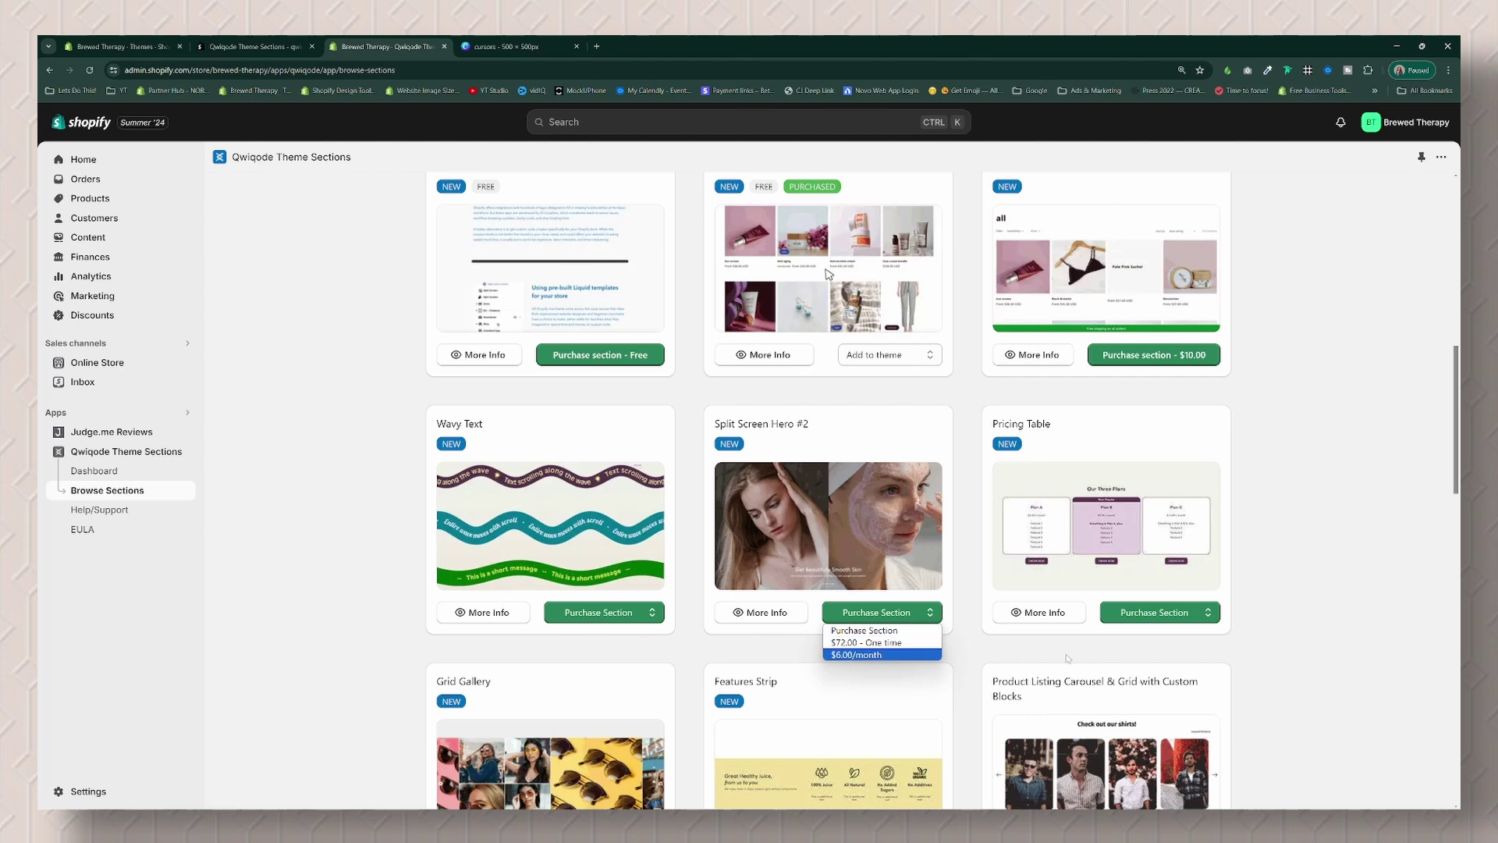
# Step: Look through the remaining sections on the first catalogue page and return to the category filters
pyautogui.scroll(-5, 1271, 598)
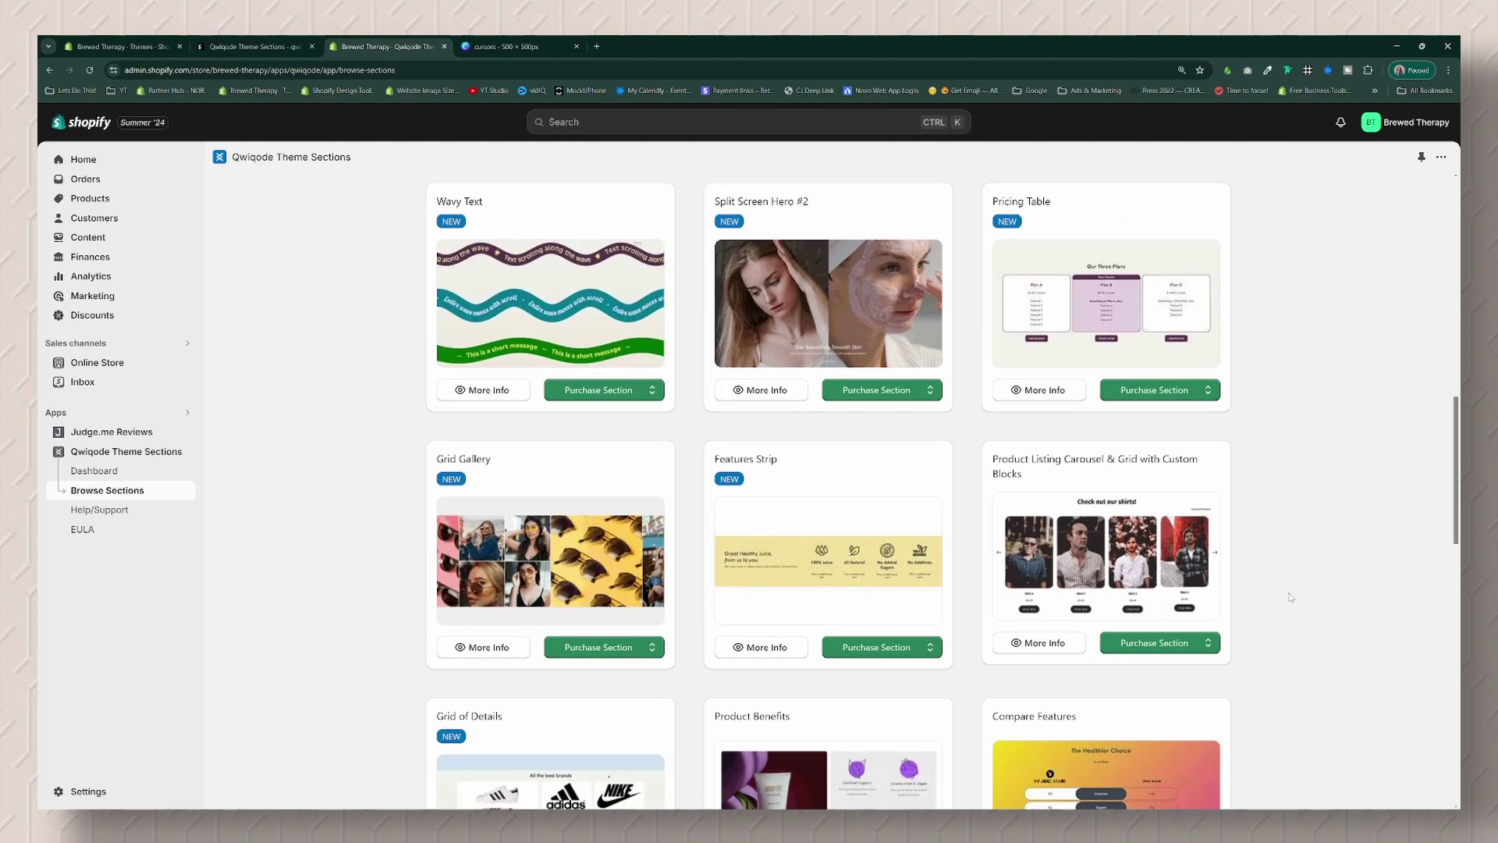
pyautogui.scroll(-3, 1290, 598)
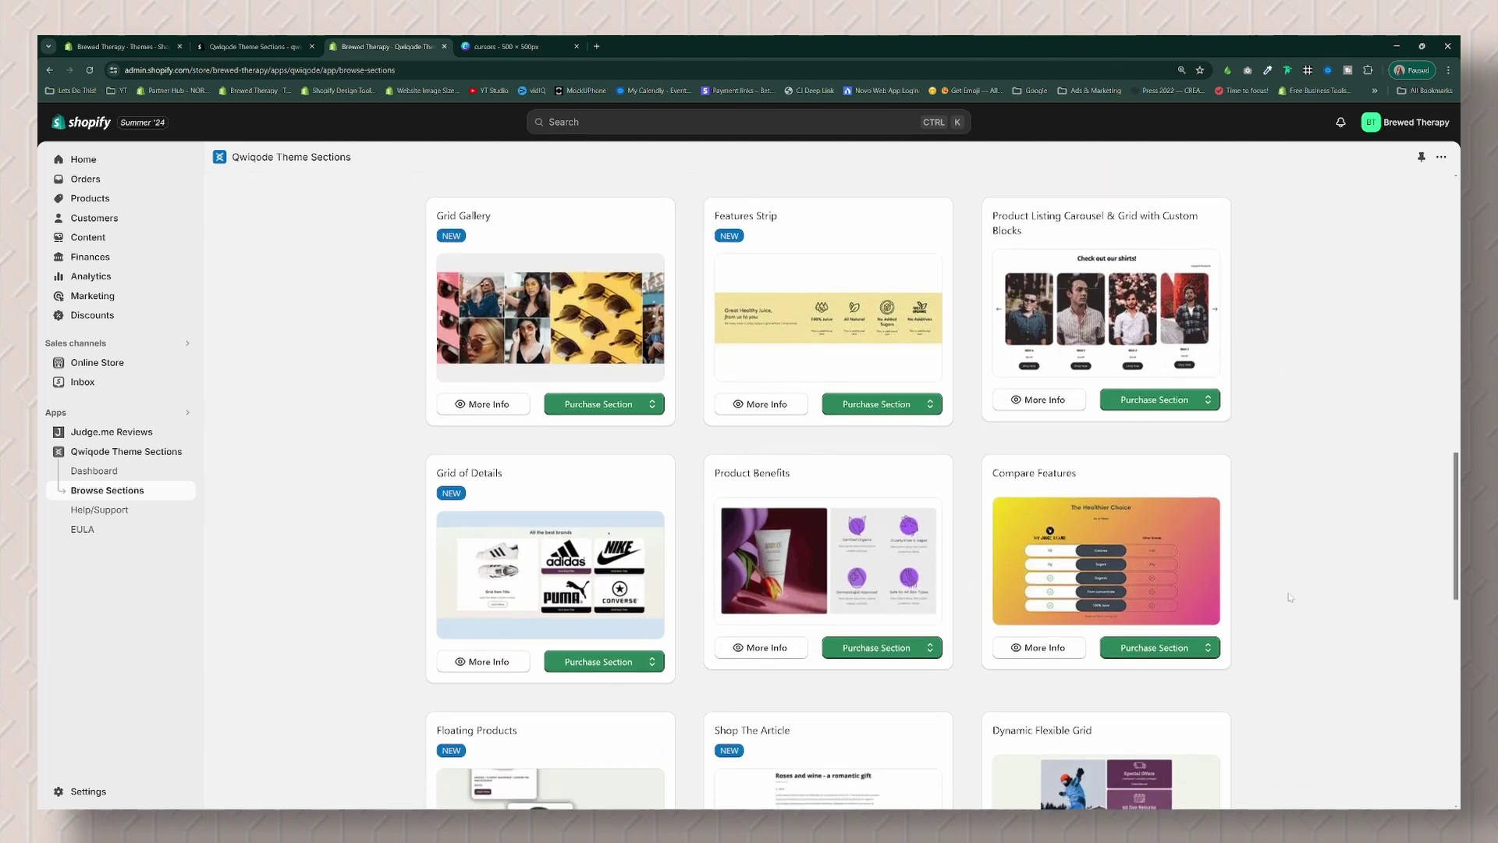
pyautogui.scroll(-1, 1290, 598)
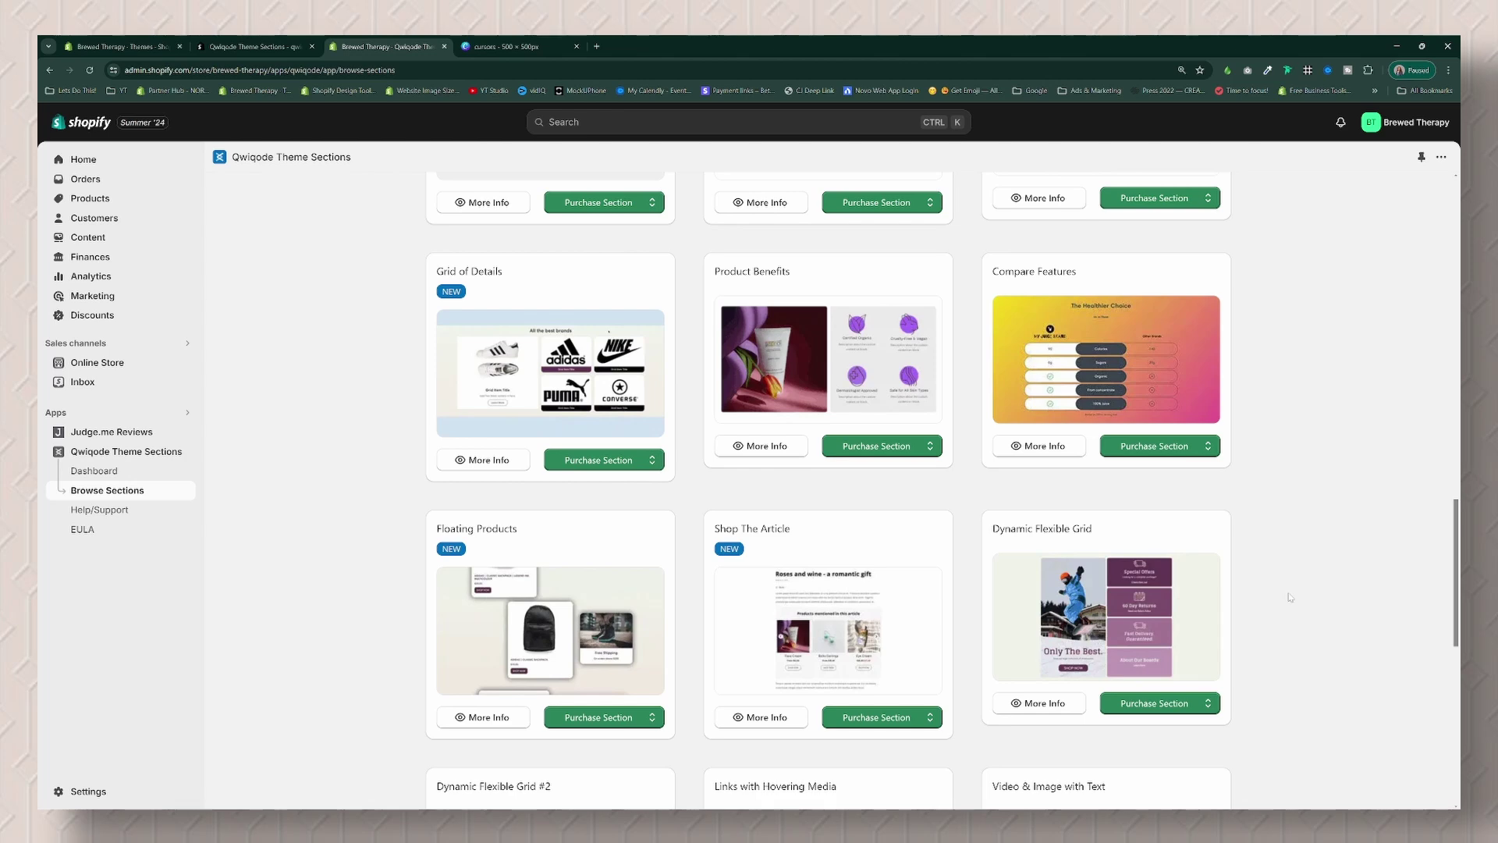
pyautogui.scroll(-5, 1290, 598)
pyautogui.scroll(-5, 1290, 597)
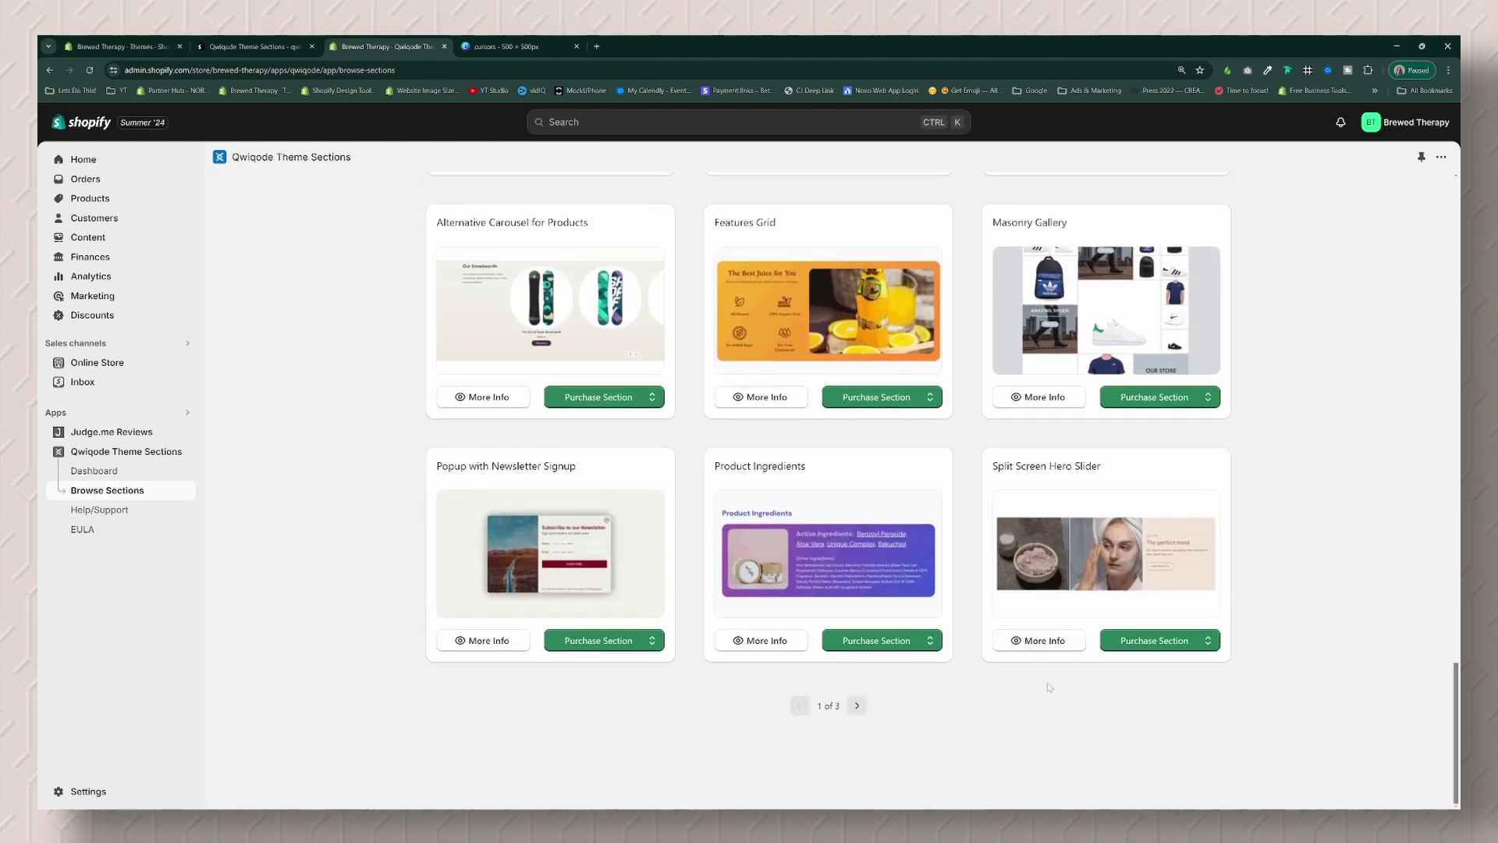
pyautogui.scroll(20, 1052, 678)
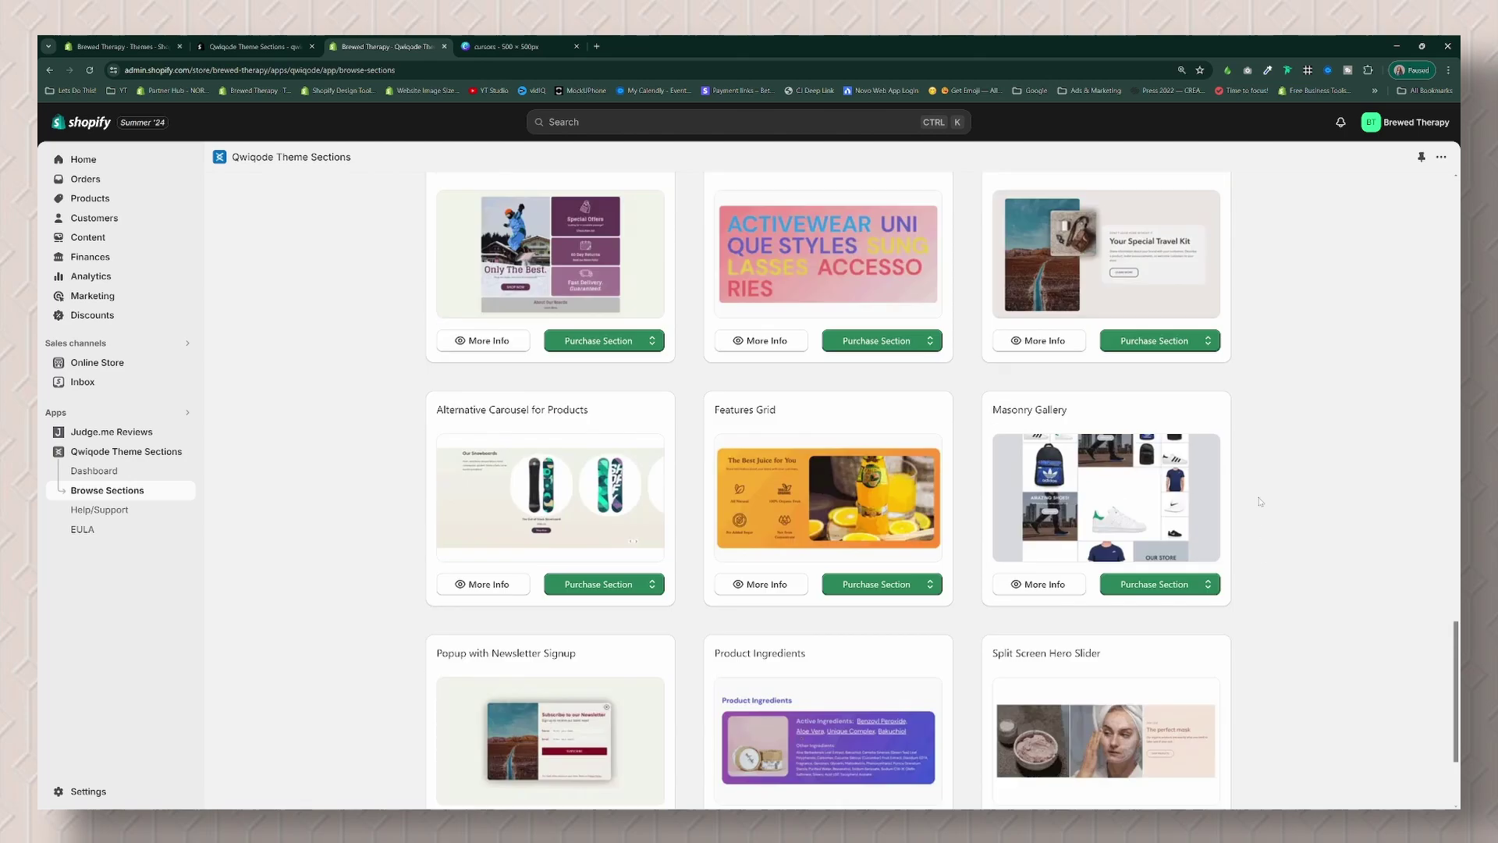
pyautogui.scroll(6, 1201, 495)
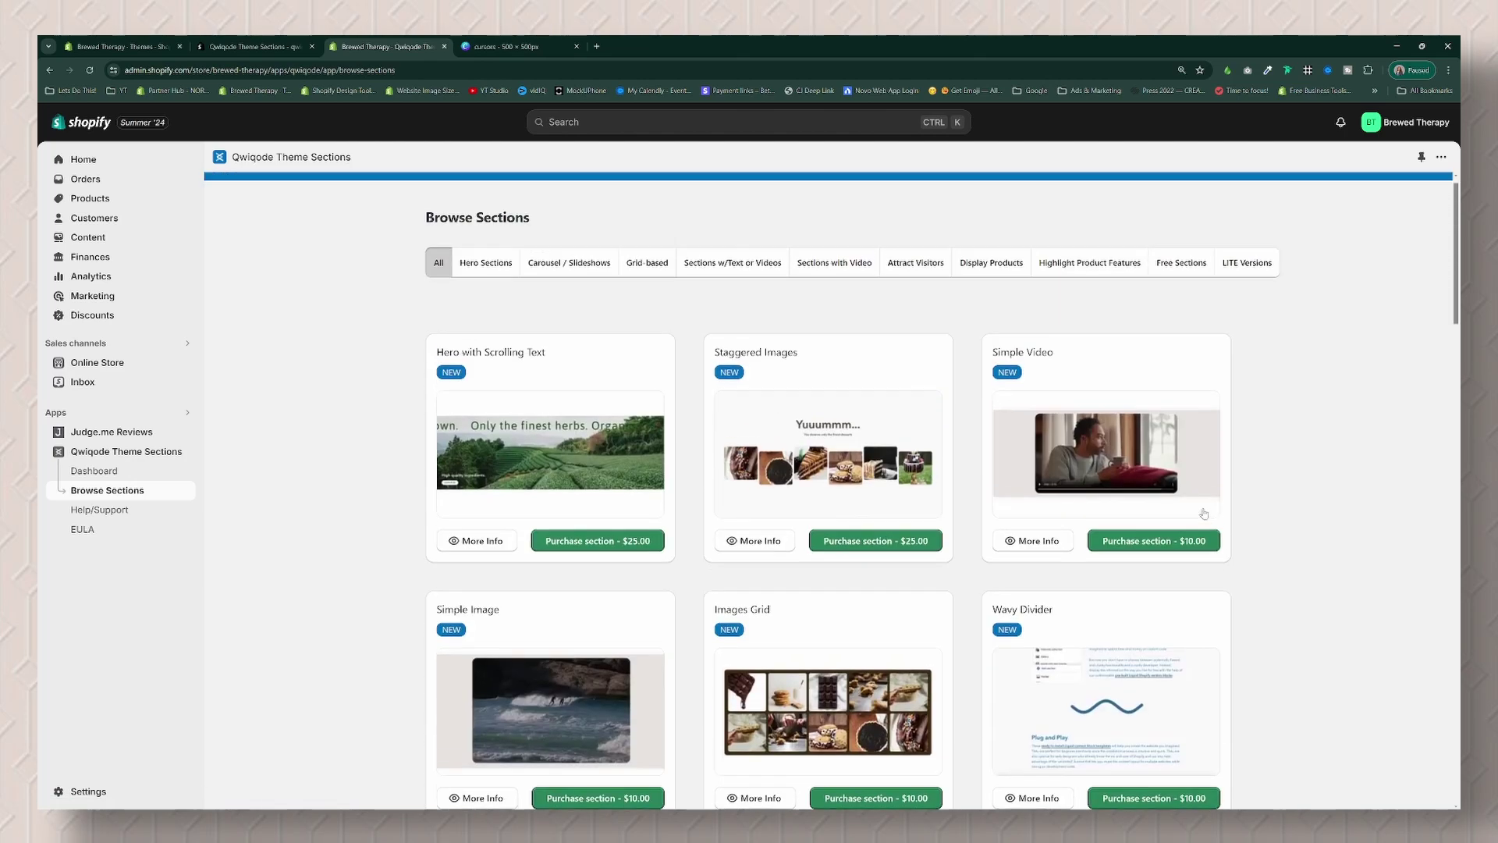
# Step: Filter the catalogue to Free Sections and open the details of the Basic Text Block section
pyautogui.click(1180, 287)
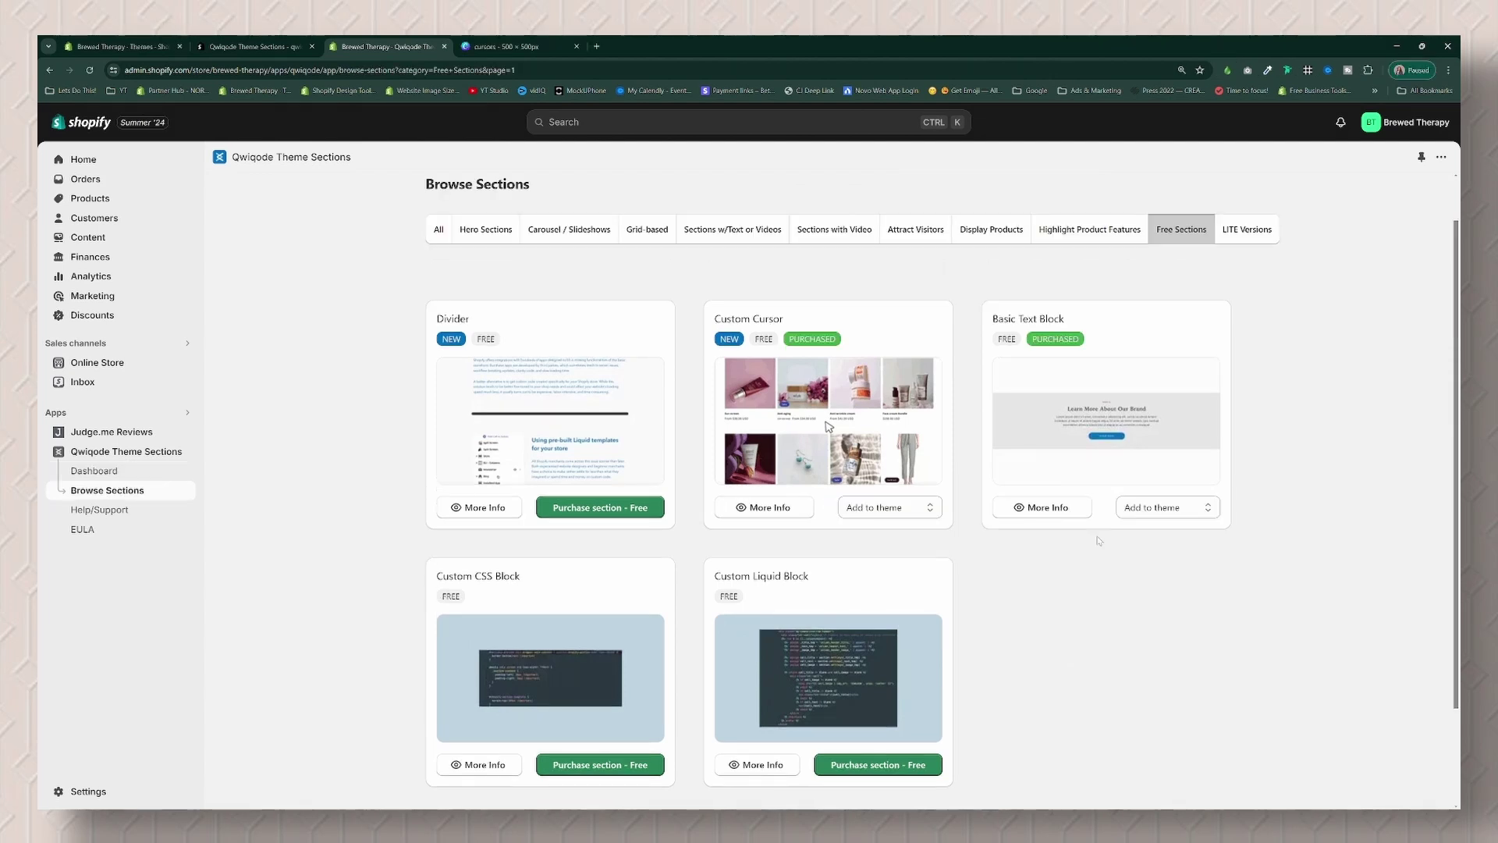
pyautogui.click(1103, 435)
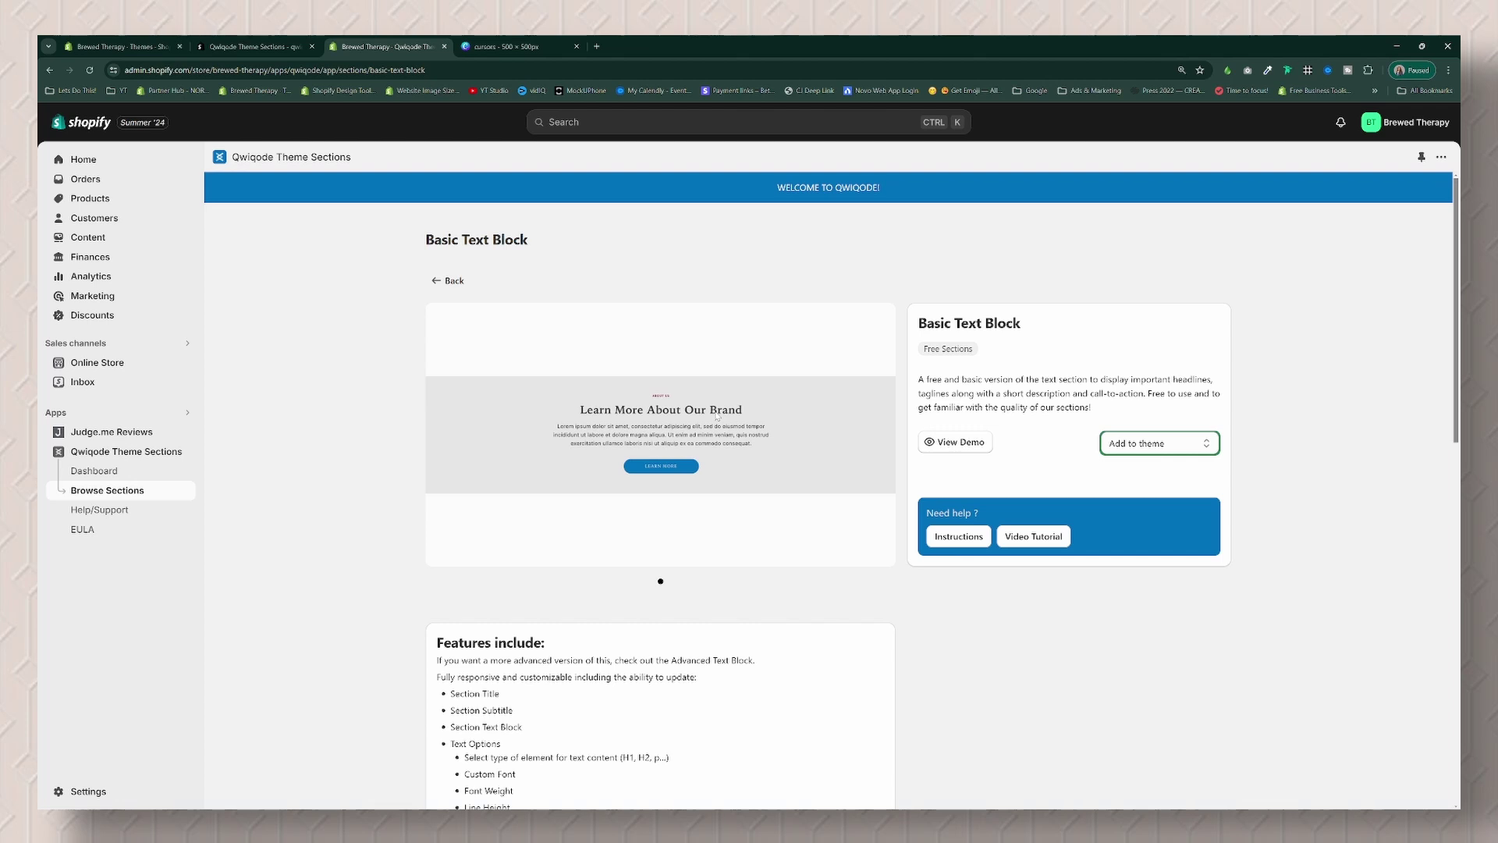
# Step: Return to the Qwiqode dashboard and open the details of the Custom Cursor section under My Sections
pyautogui.hotkey('alt', 'Left')
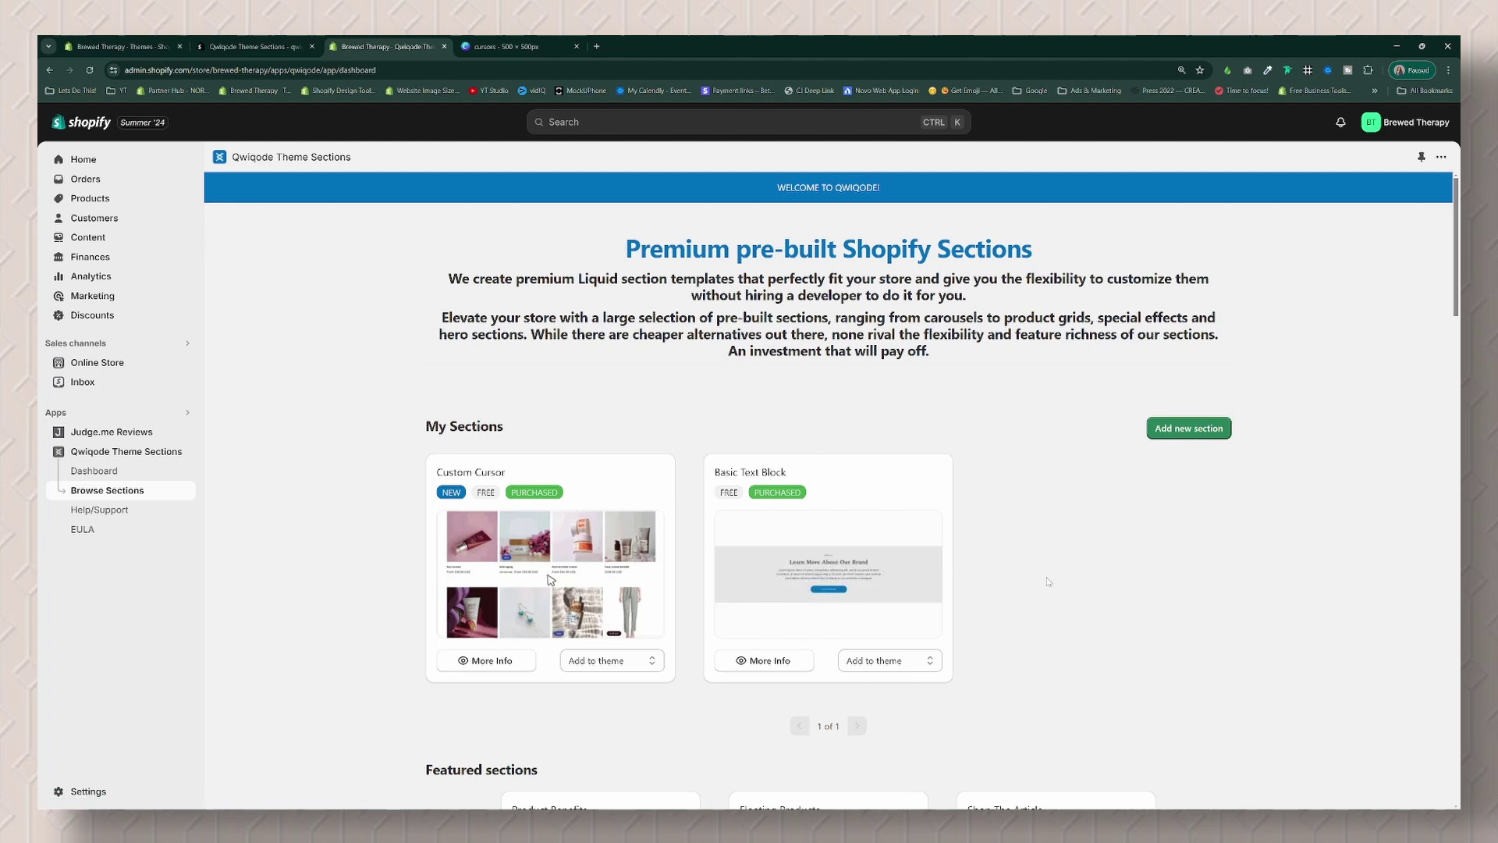
pyautogui.scroll(-1, 1048, 582)
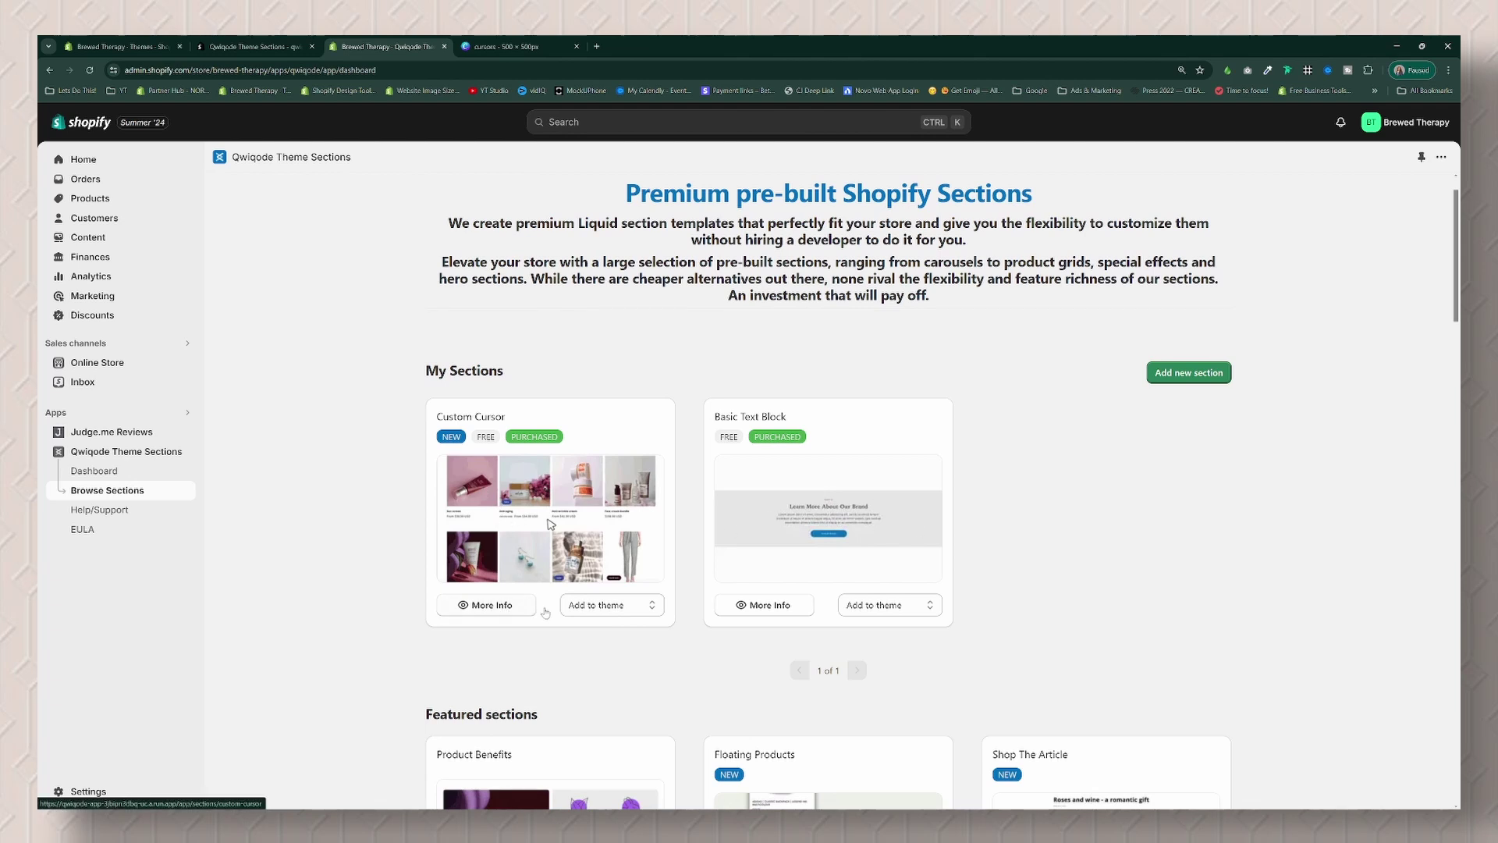
pyautogui.click(515, 614)
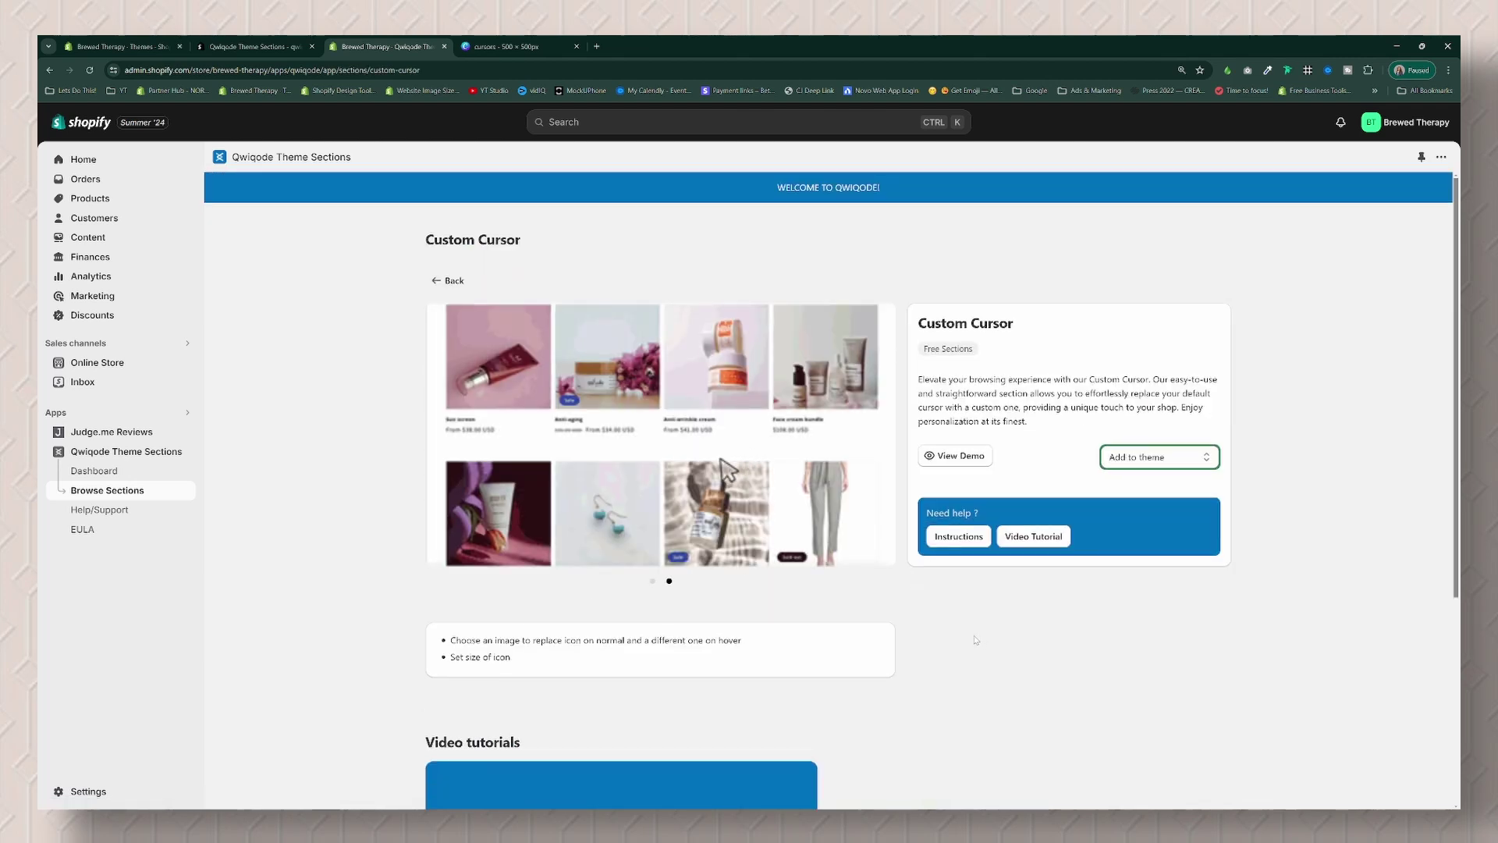
# Step: Open the Custom Cursor installation guide and read its steps from duplicating the theme to customizing it
pyautogui.click(958, 539)
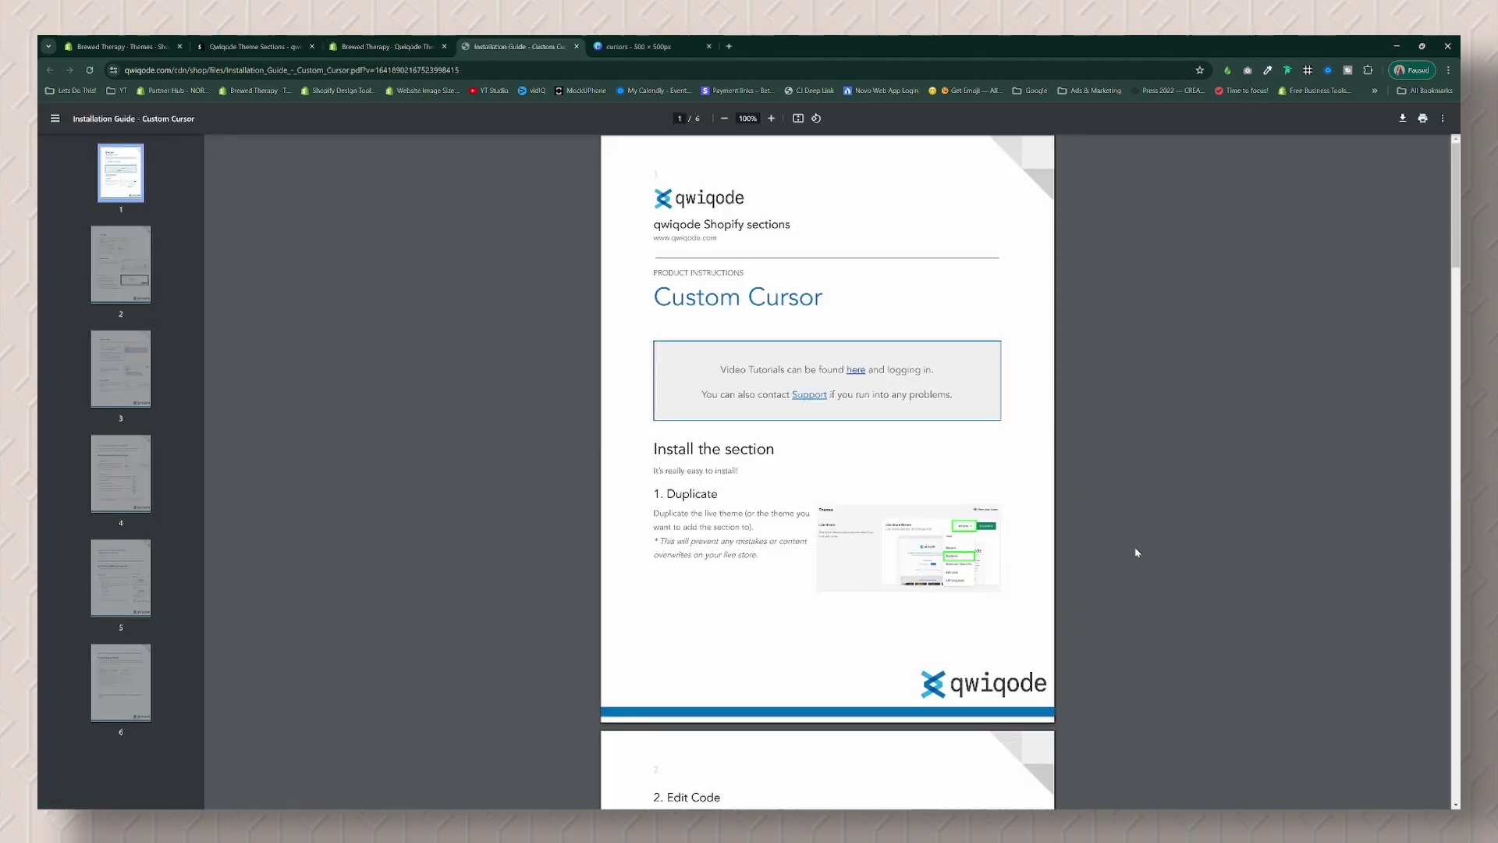
pyautogui.scroll(-2, 1136, 552)
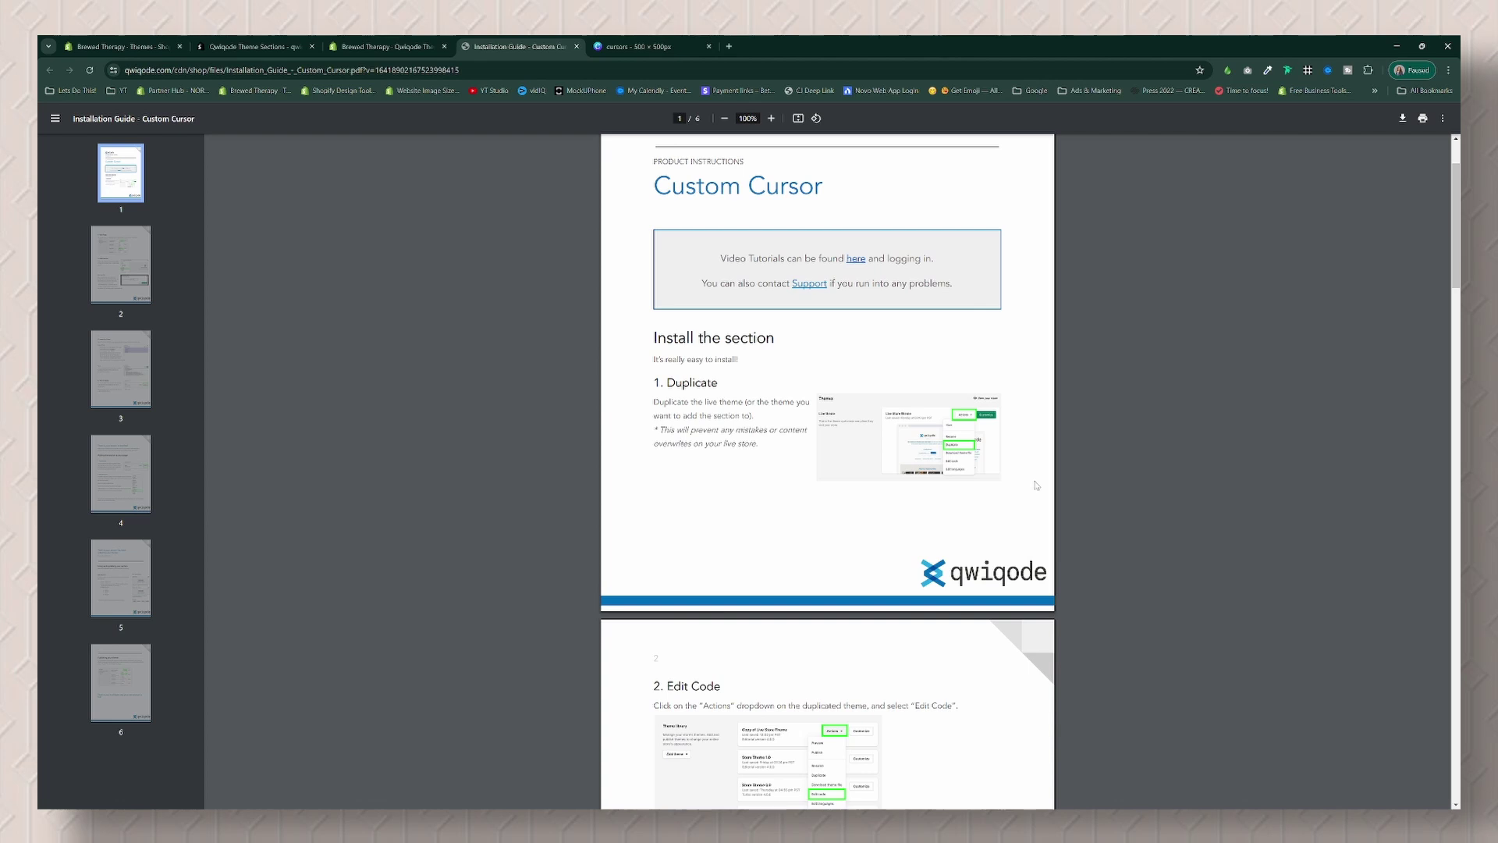
pyautogui.scroll(-4, 1037, 485)
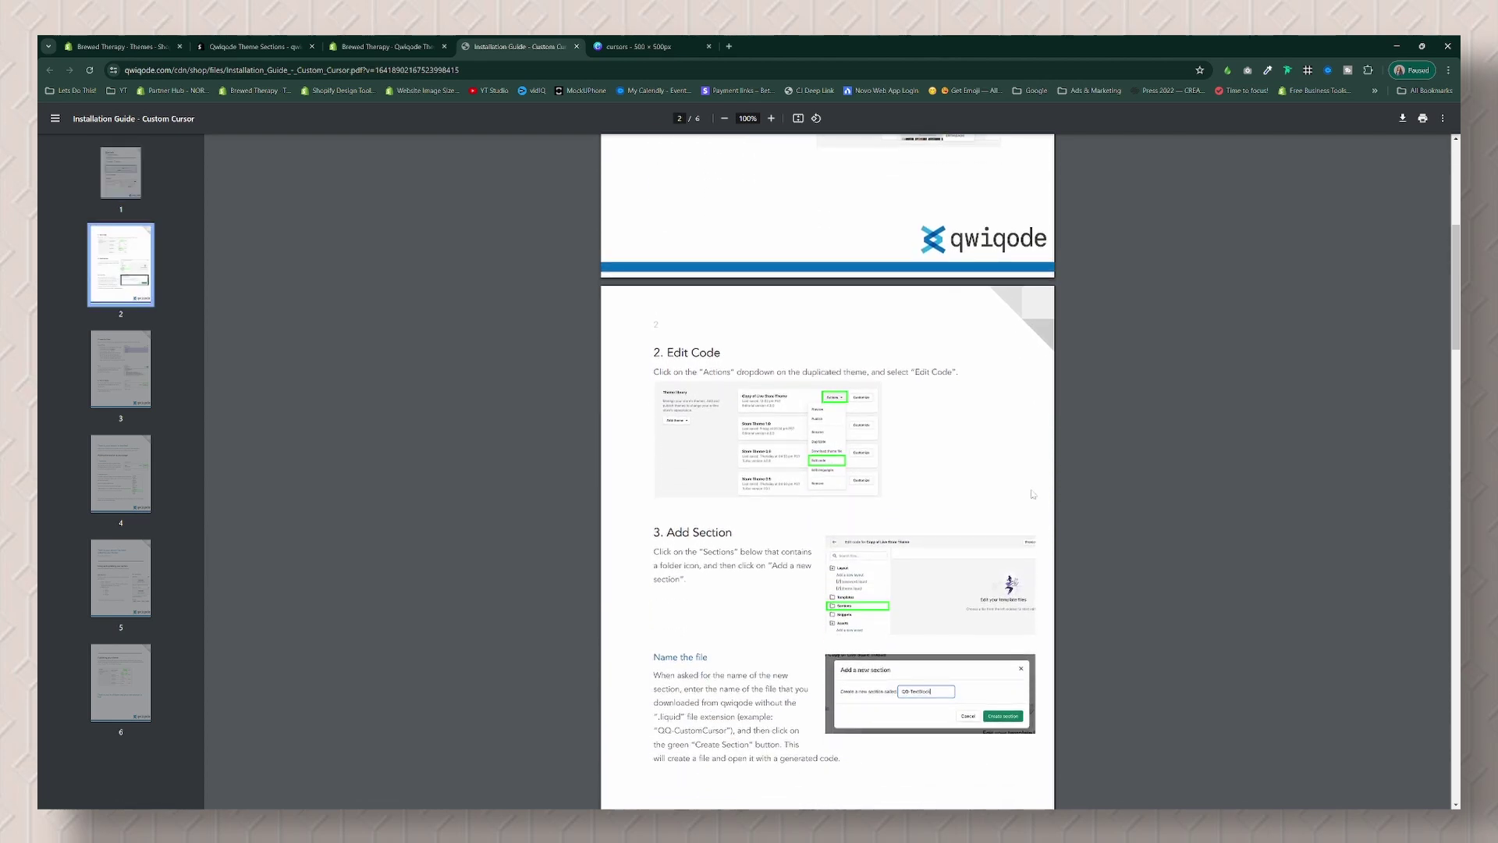
pyautogui.scroll(-15, 1027, 494)
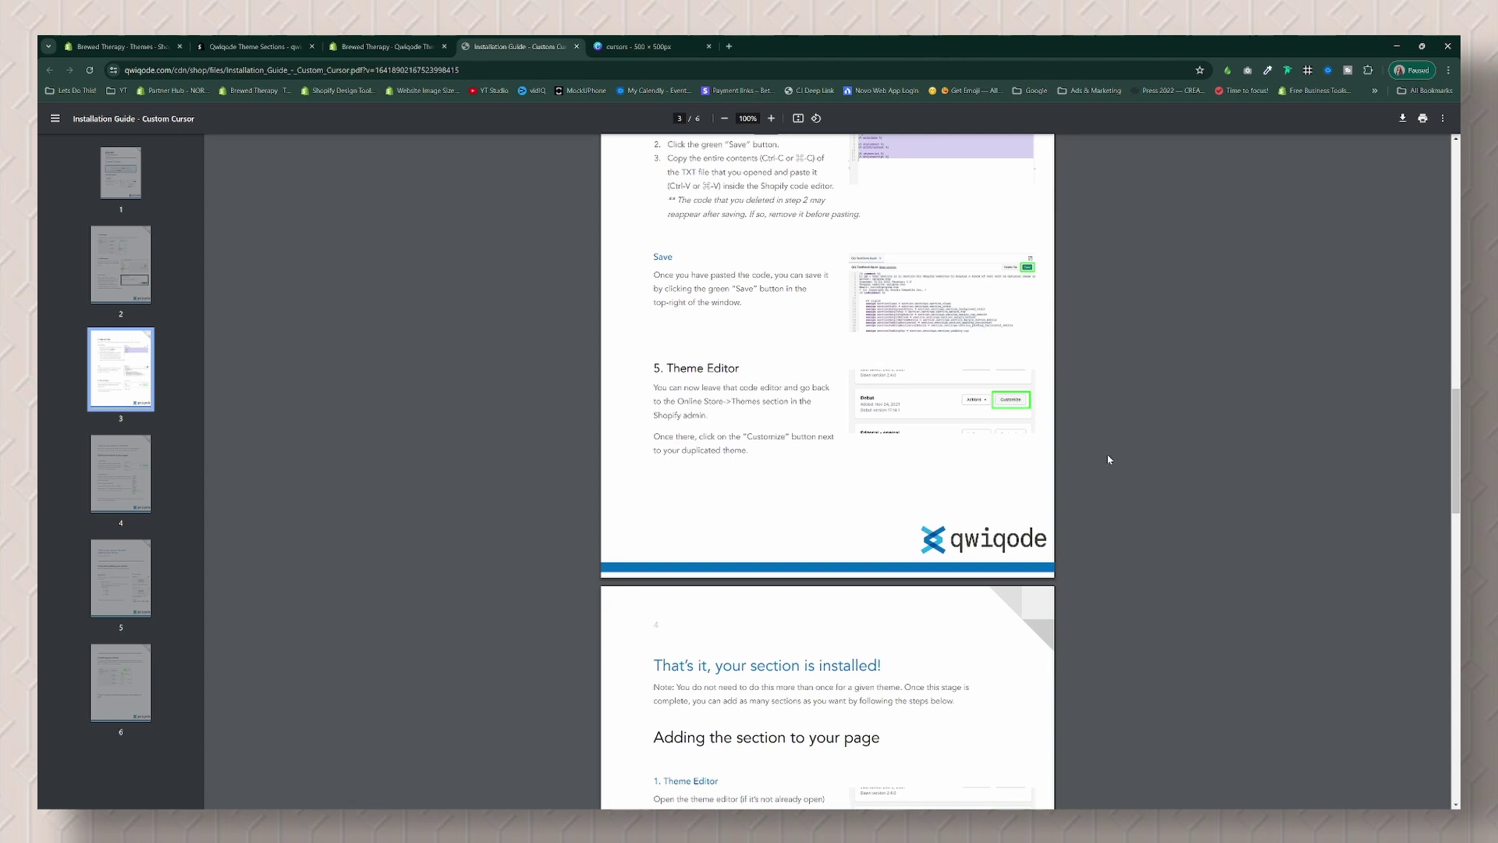
pyautogui.scroll(8, 1072, 460)
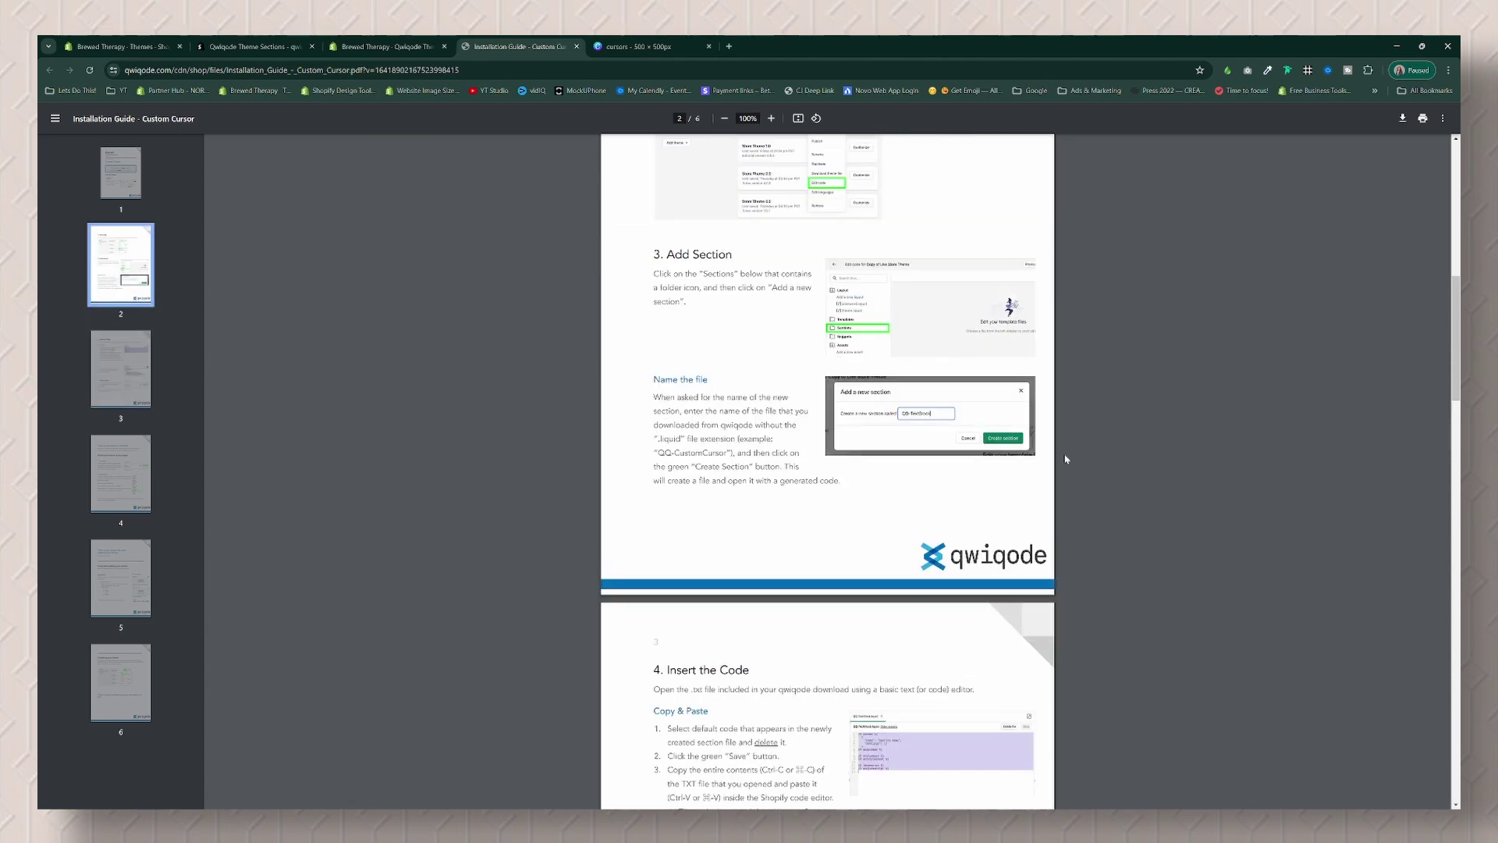
pyautogui.scroll(3, 1066, 459)
pyautogui.scroll(3, 1064, 455)
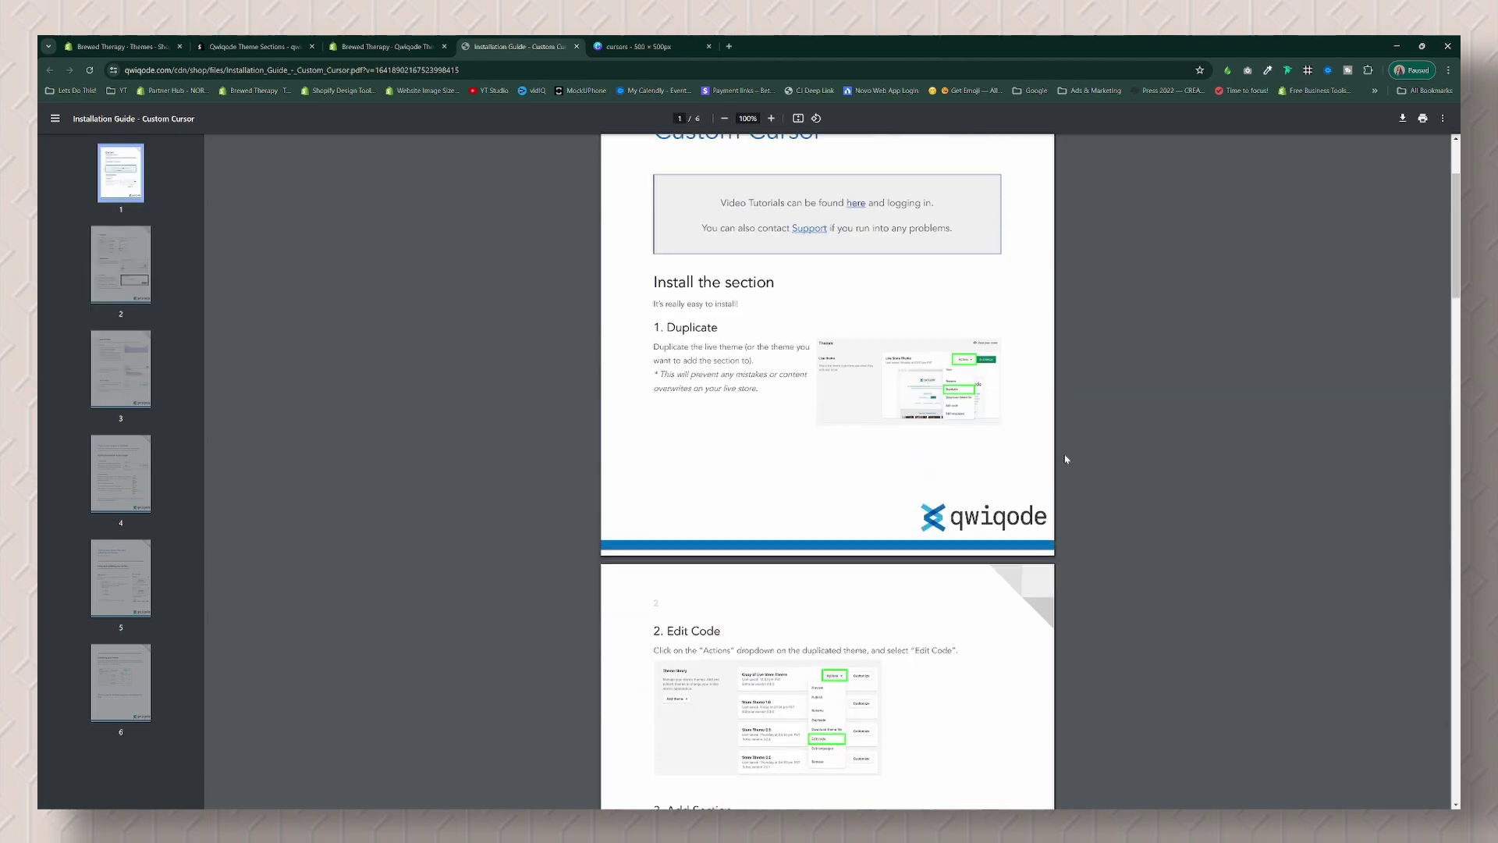
# Step: Read the installation guide through its Theme Editor step and check the Custom Cursor section's video tutorial
pyautogui.scroll(-3, 1063, 455)
pyautogui.scroll(-3, 803, 612)
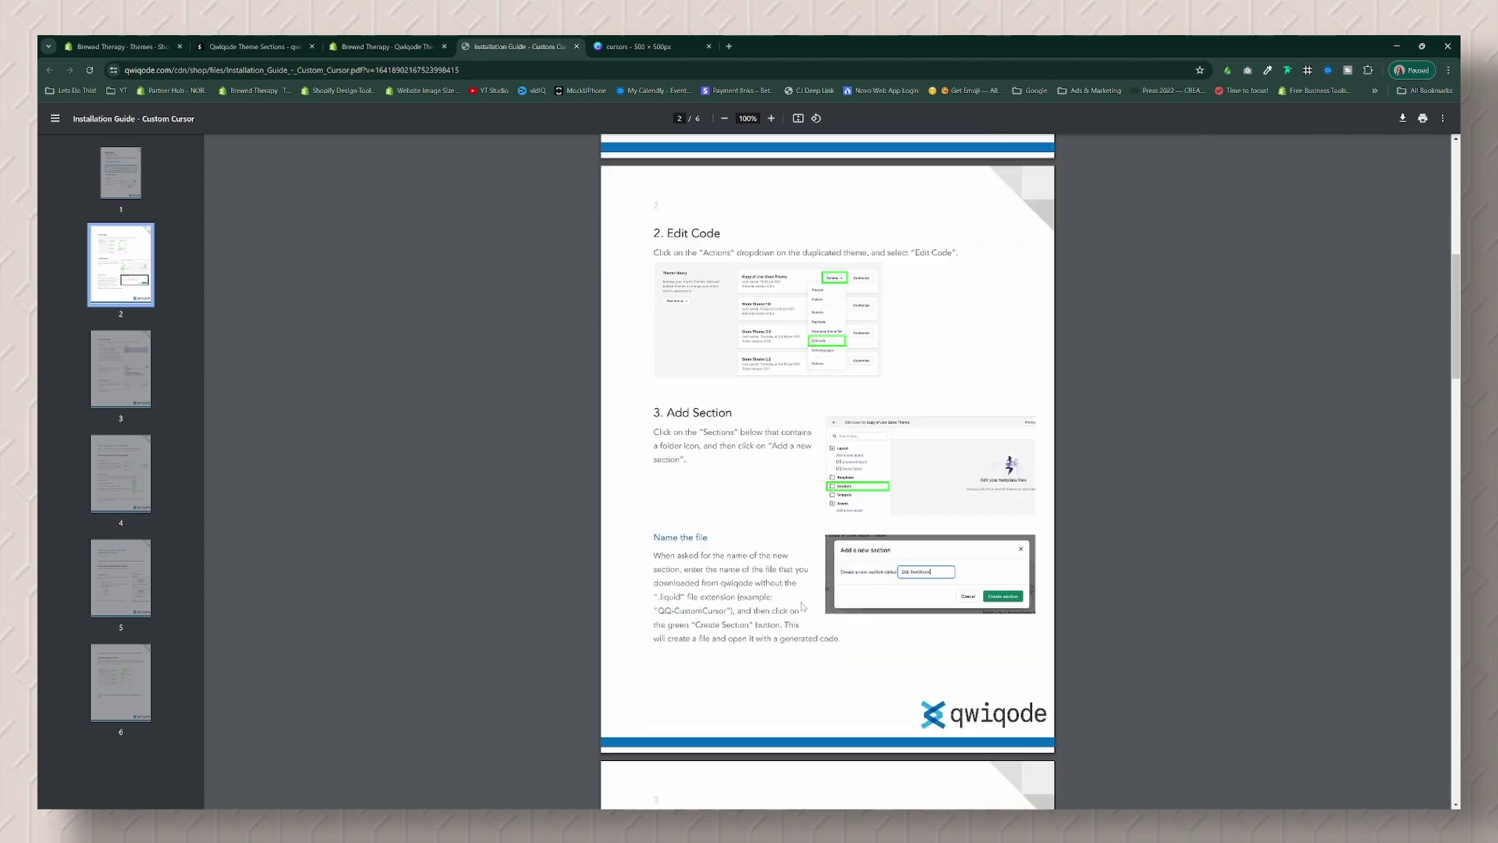
pyautogui.scroll(-9, 765, 618)
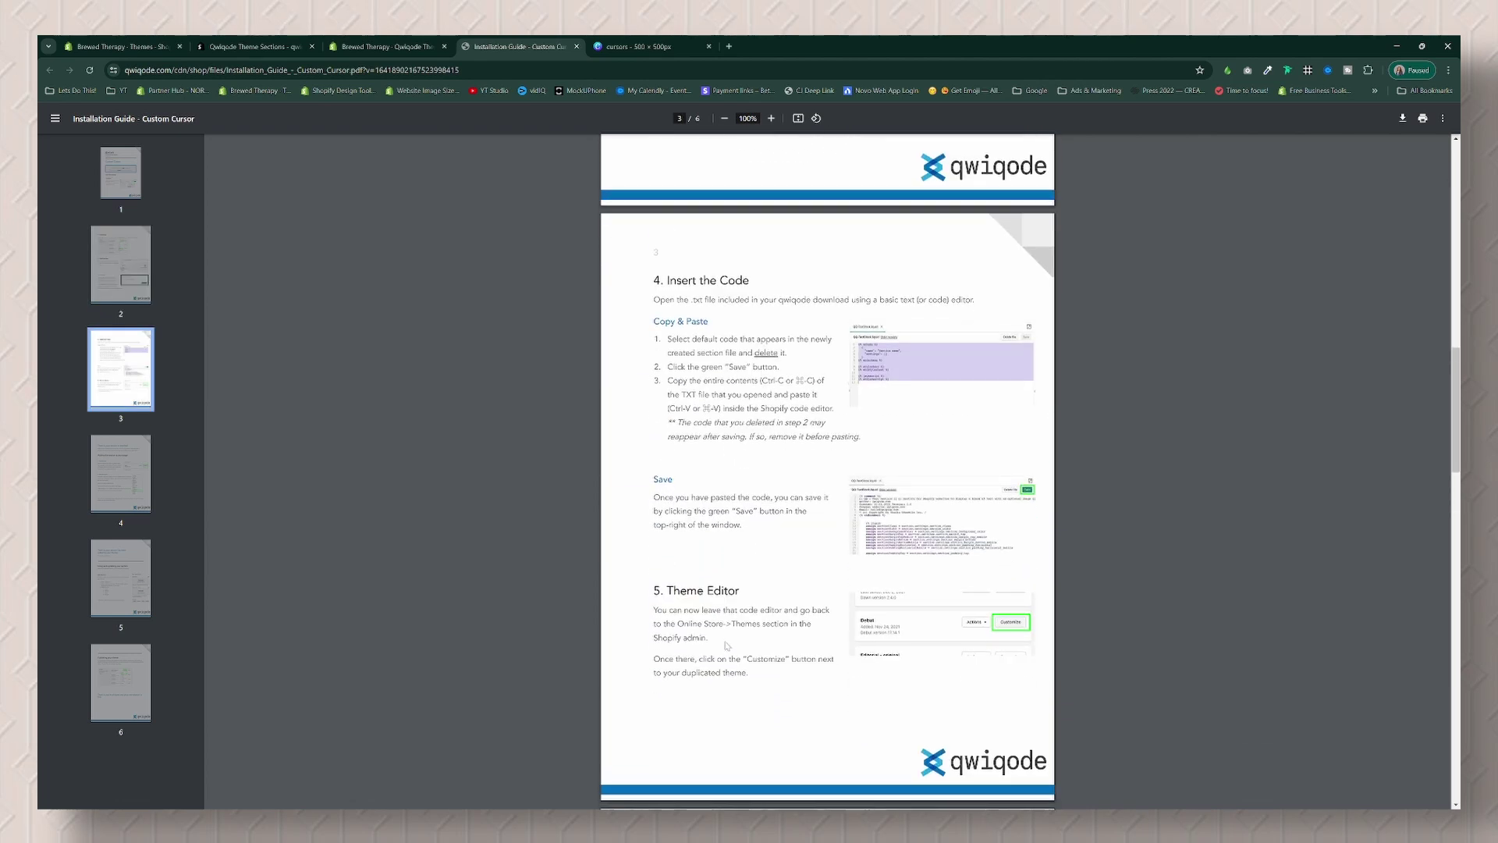
pyautogui.click(395, 54)
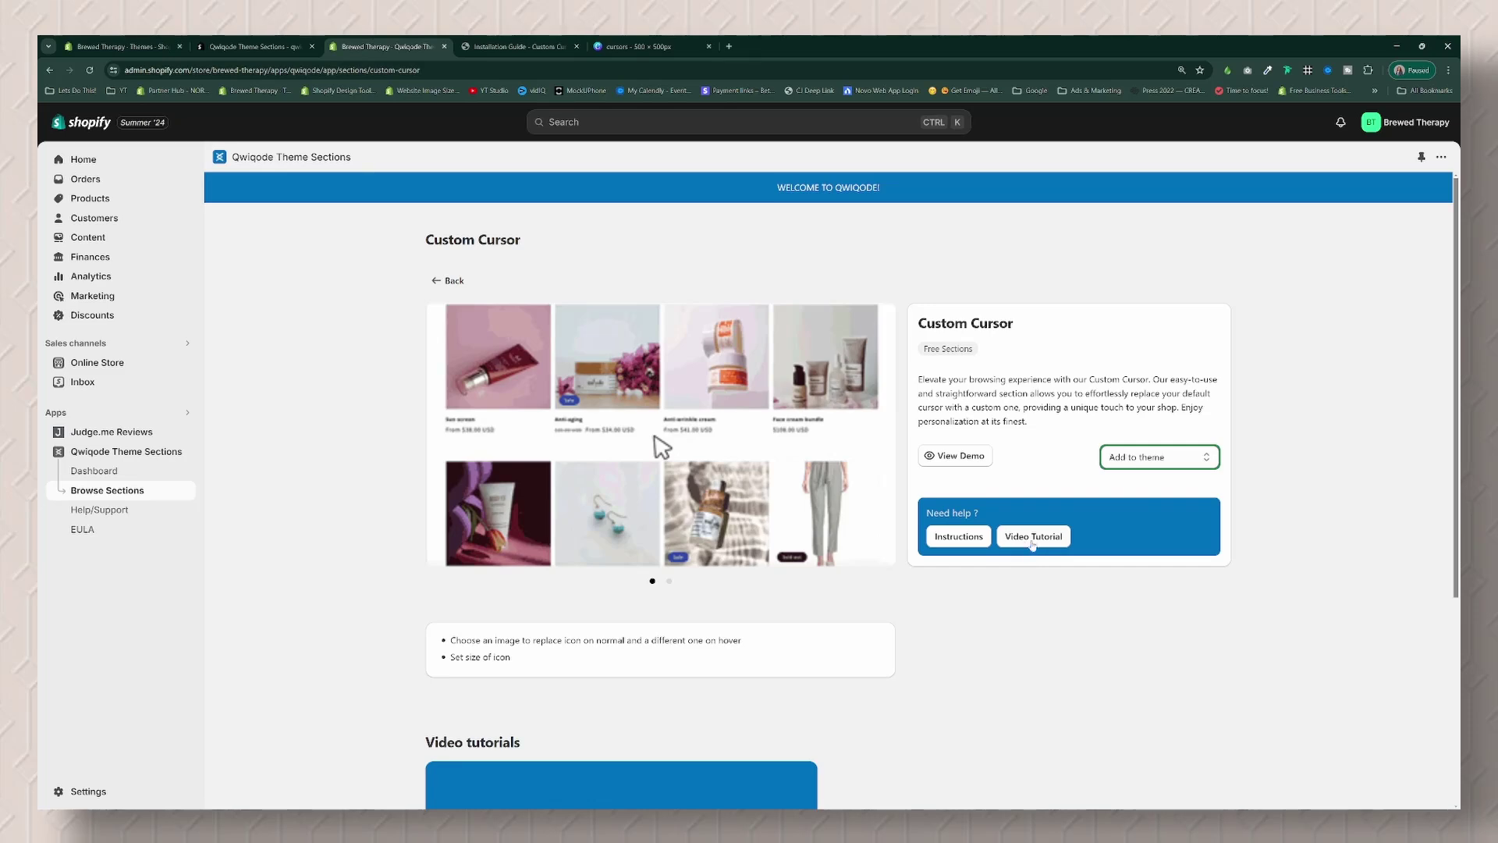
pyautogui.scroll(-3, 927, 591)
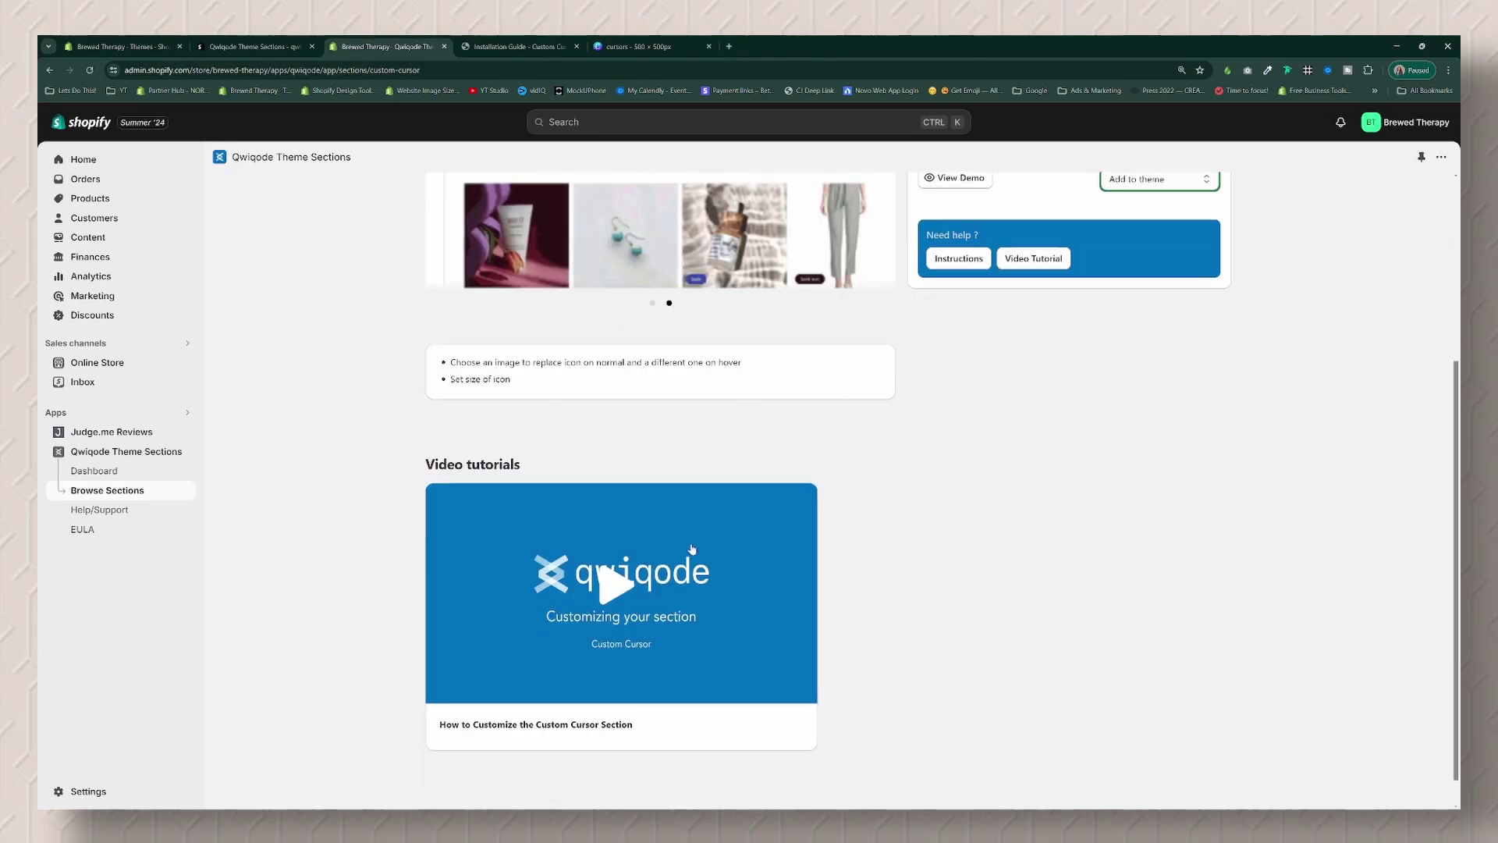
pyautogui.scroll(3, 976, 568)
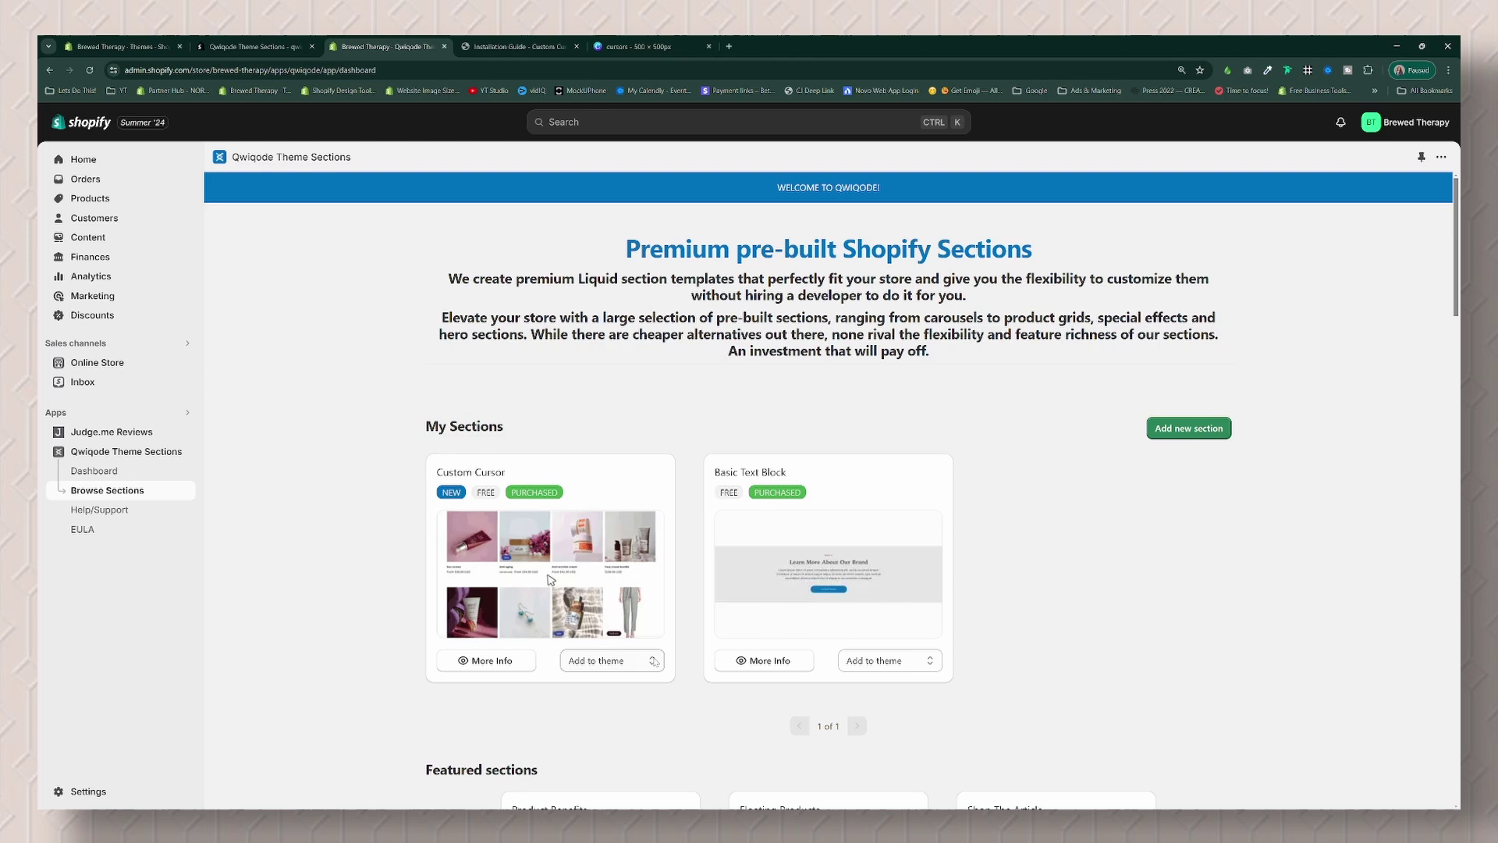
# Step: Install the Custom Cursor section from My Sections to the Dawn 14 theme
pyautogui.click(609, 662)
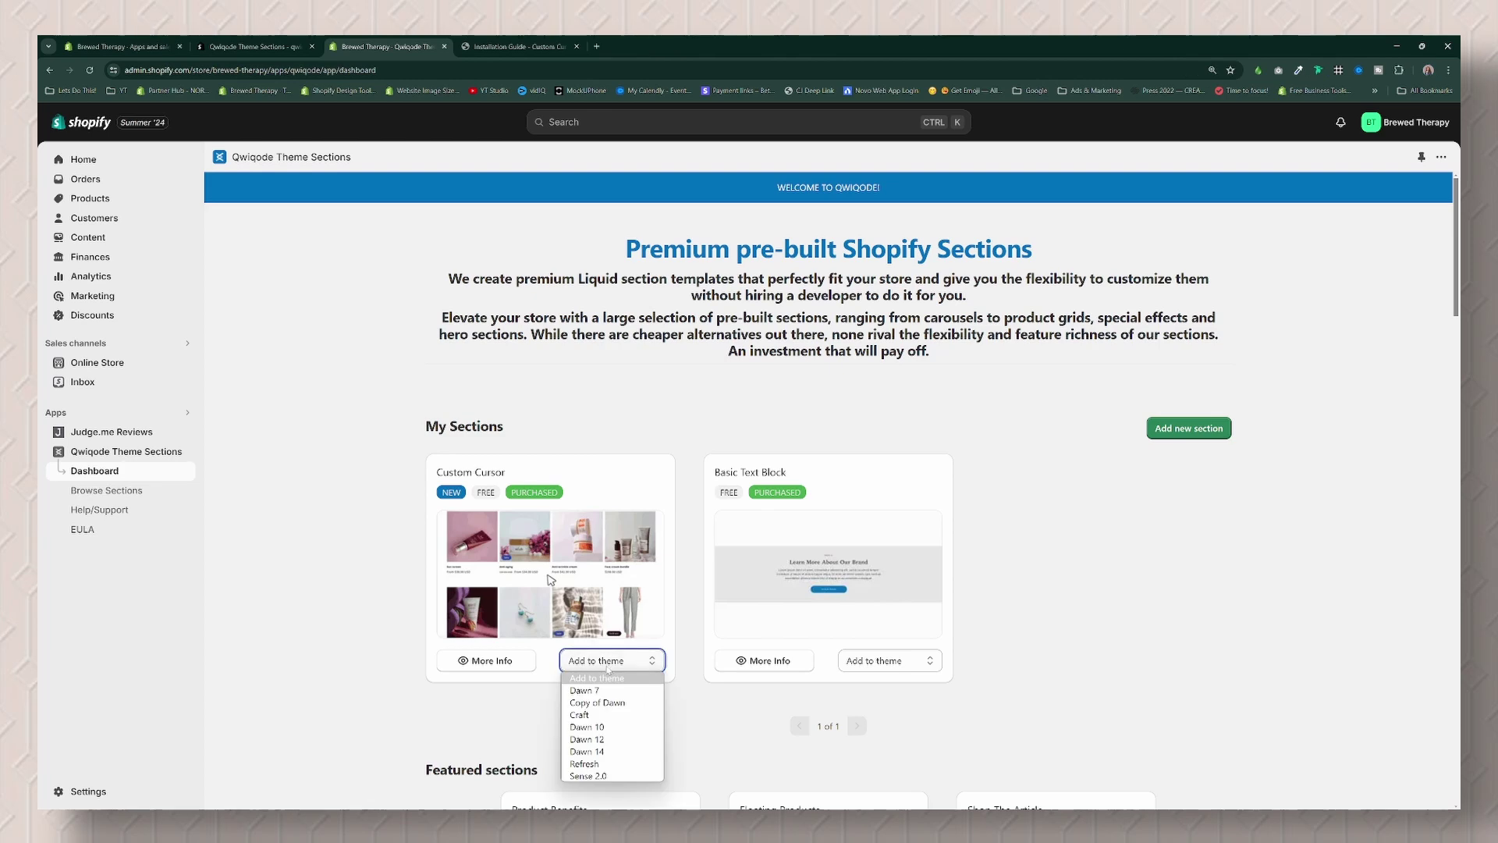
pyautogui.click(624, 752)
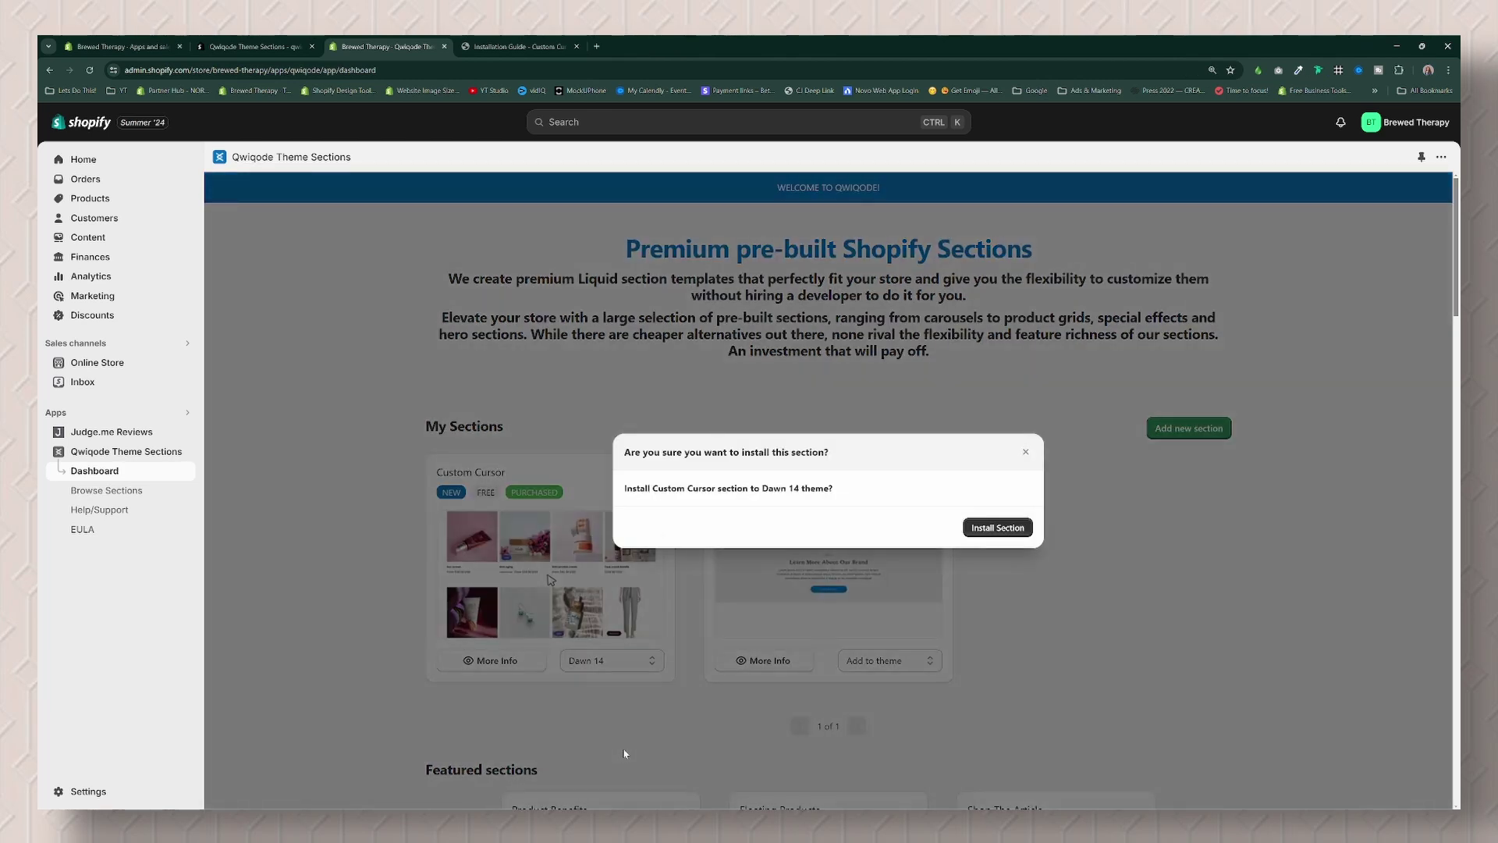
pyautogui.click(1002, 529)
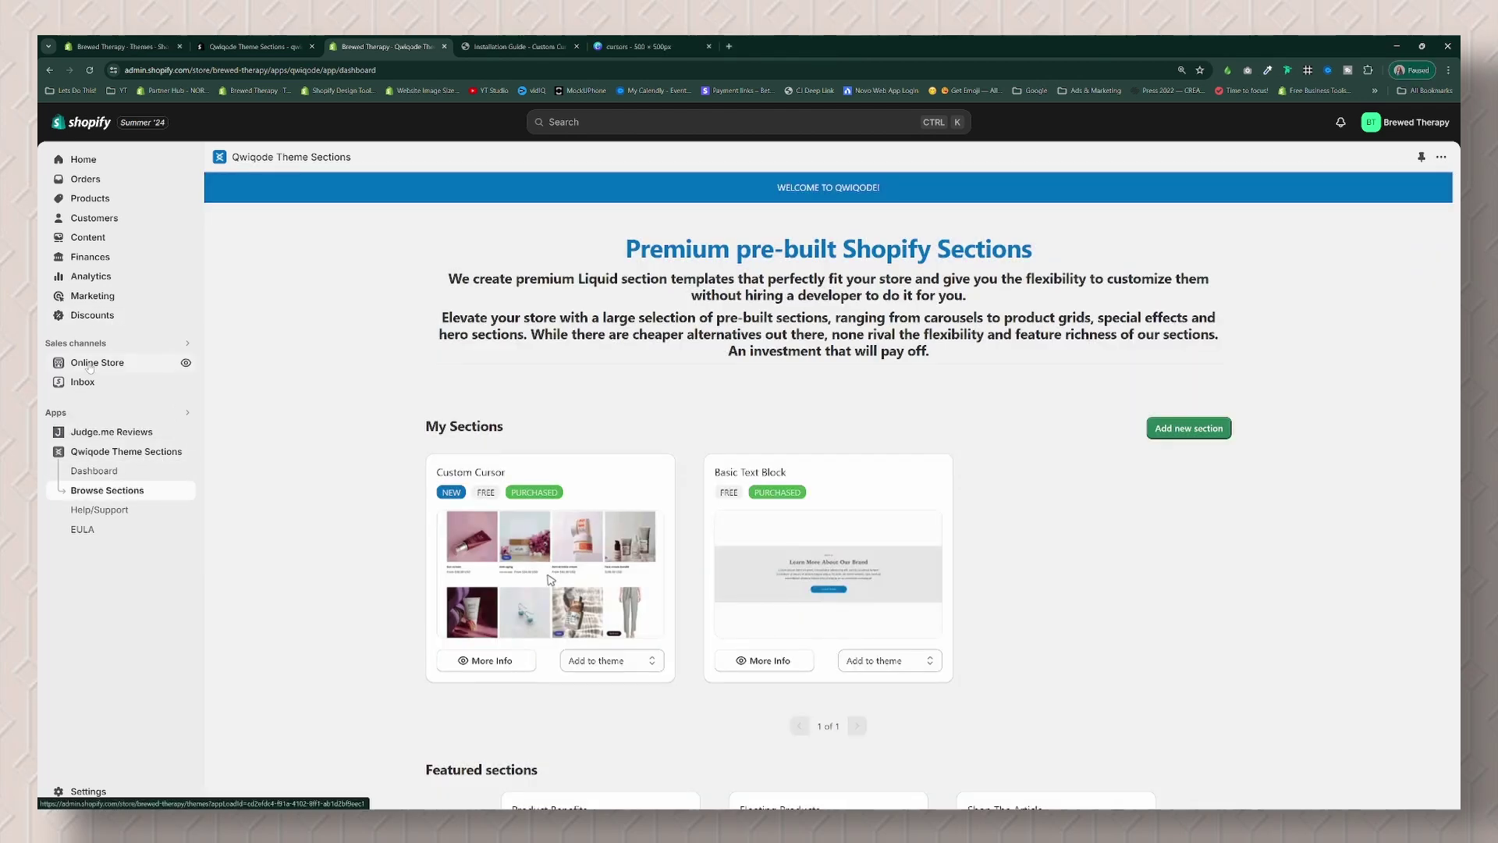
# Step: Open the Dawn 14 theme from the online store's theme library for customization
pyautogui.click(106, 367)
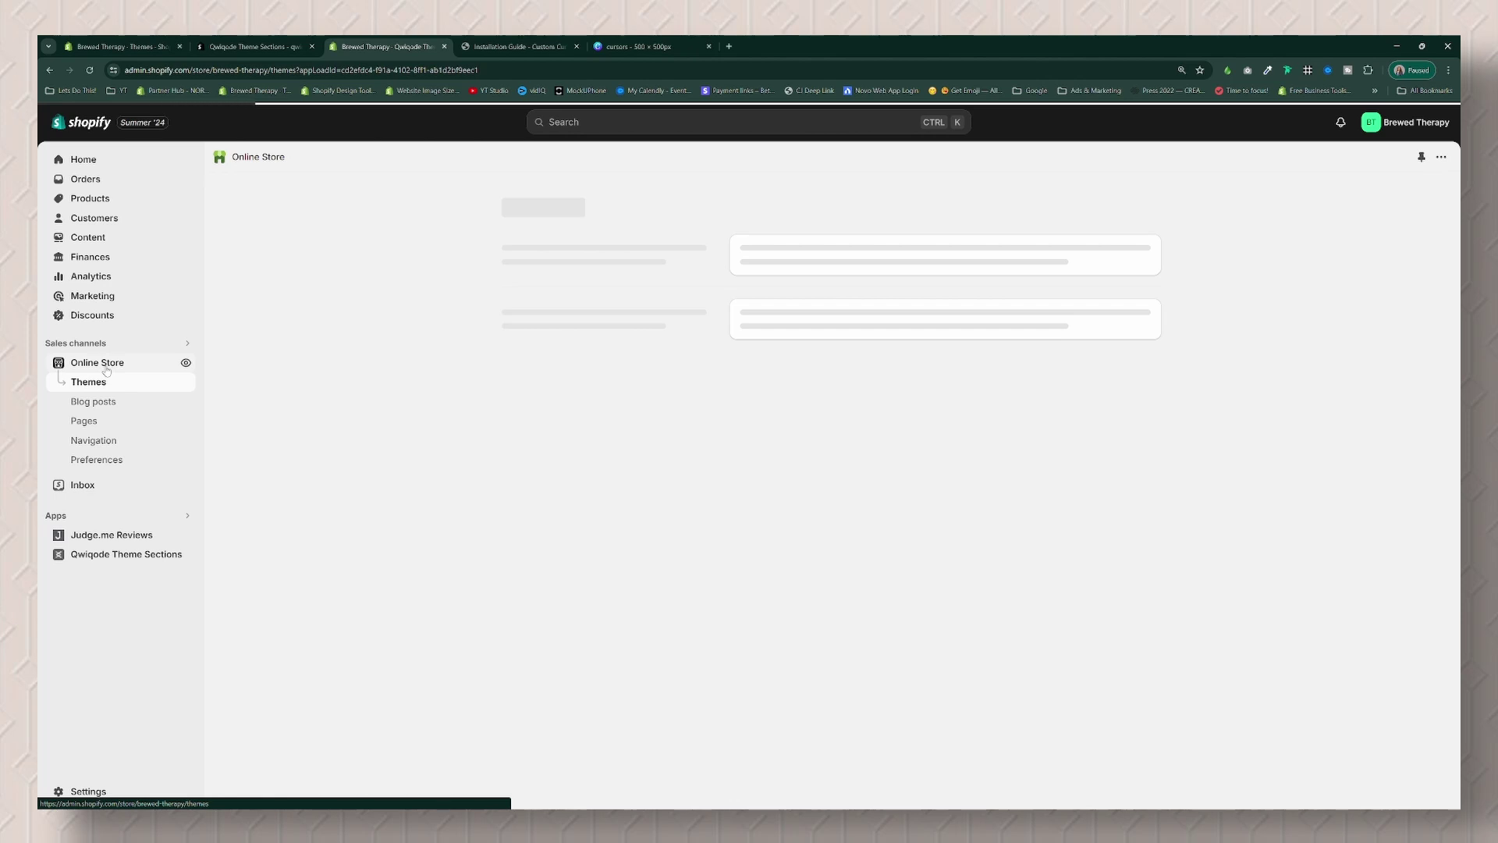
pyautogui.scroll(-2, 404, 602)
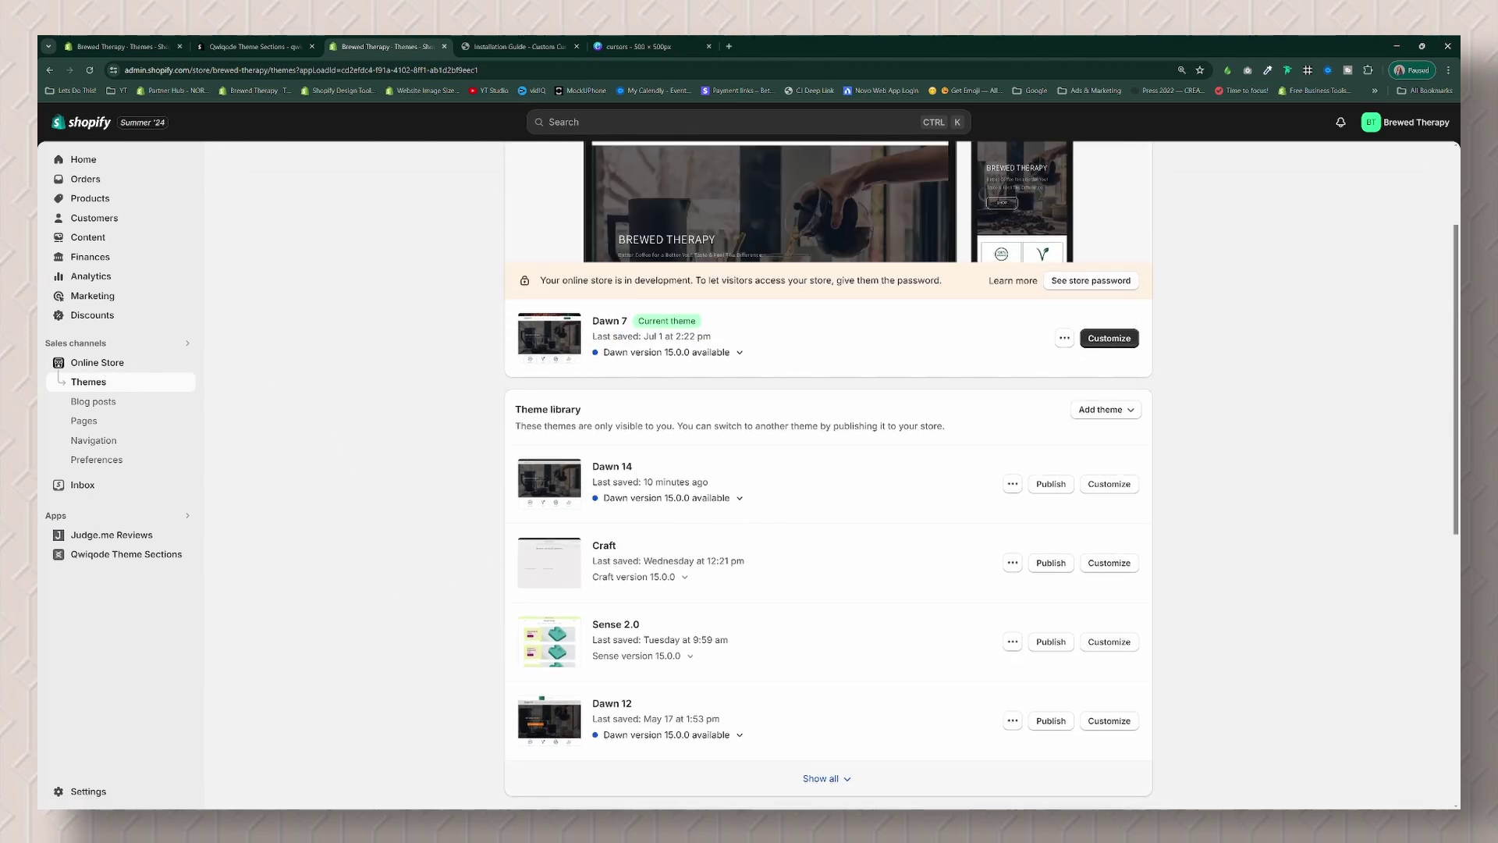
pyautogui.click(1109, 484)
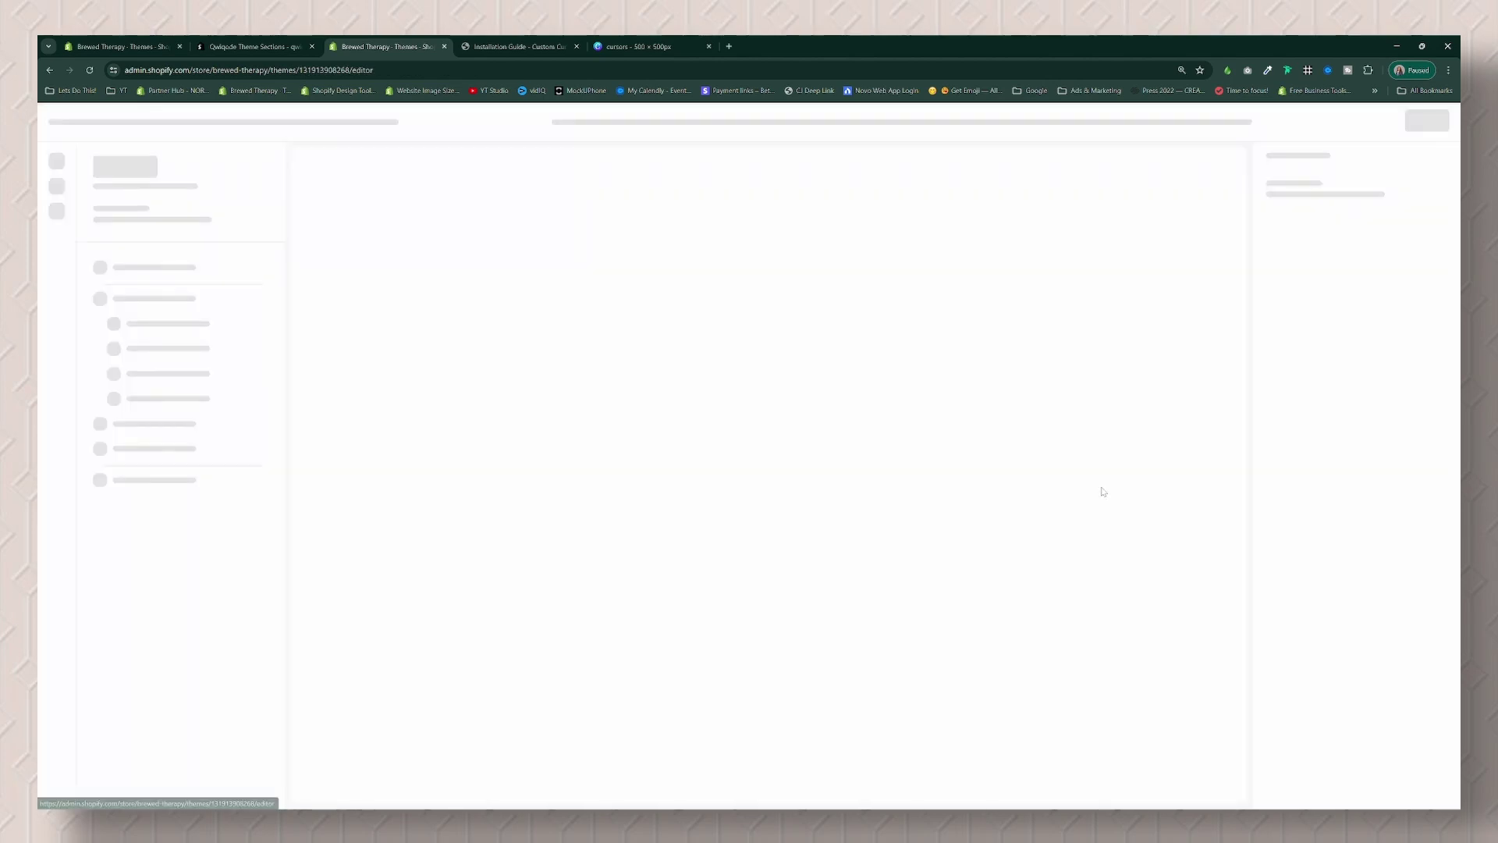
# Step: Add the QQ - Basic Text Section to the home page template below the Email signup section
pyautogui.scroll(-4, 234, 706)
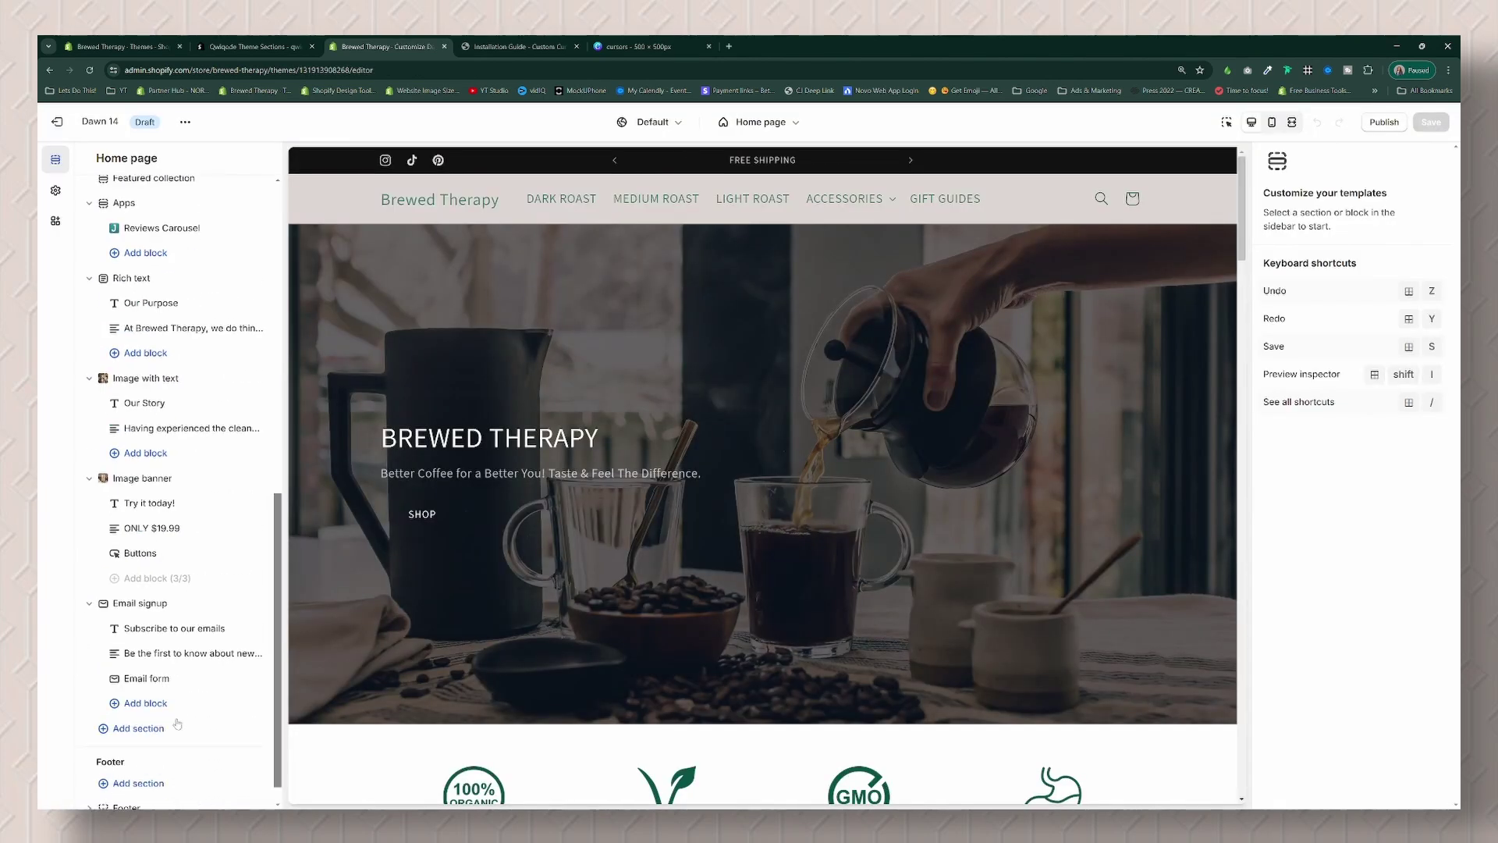
pyautogui.click(162, 732)
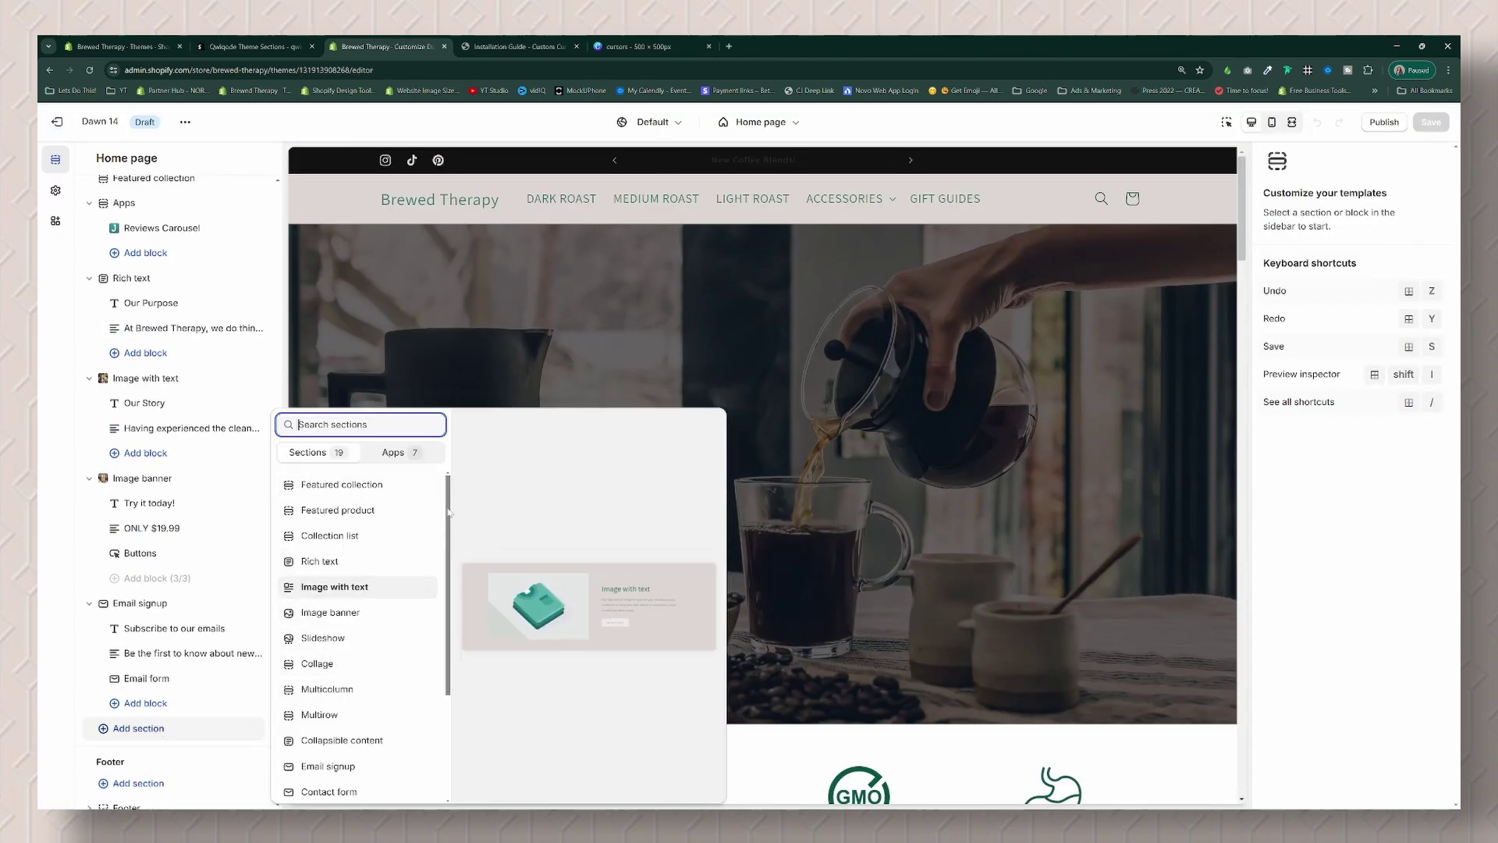
pyautogui.scroll(-3, 430, 669)
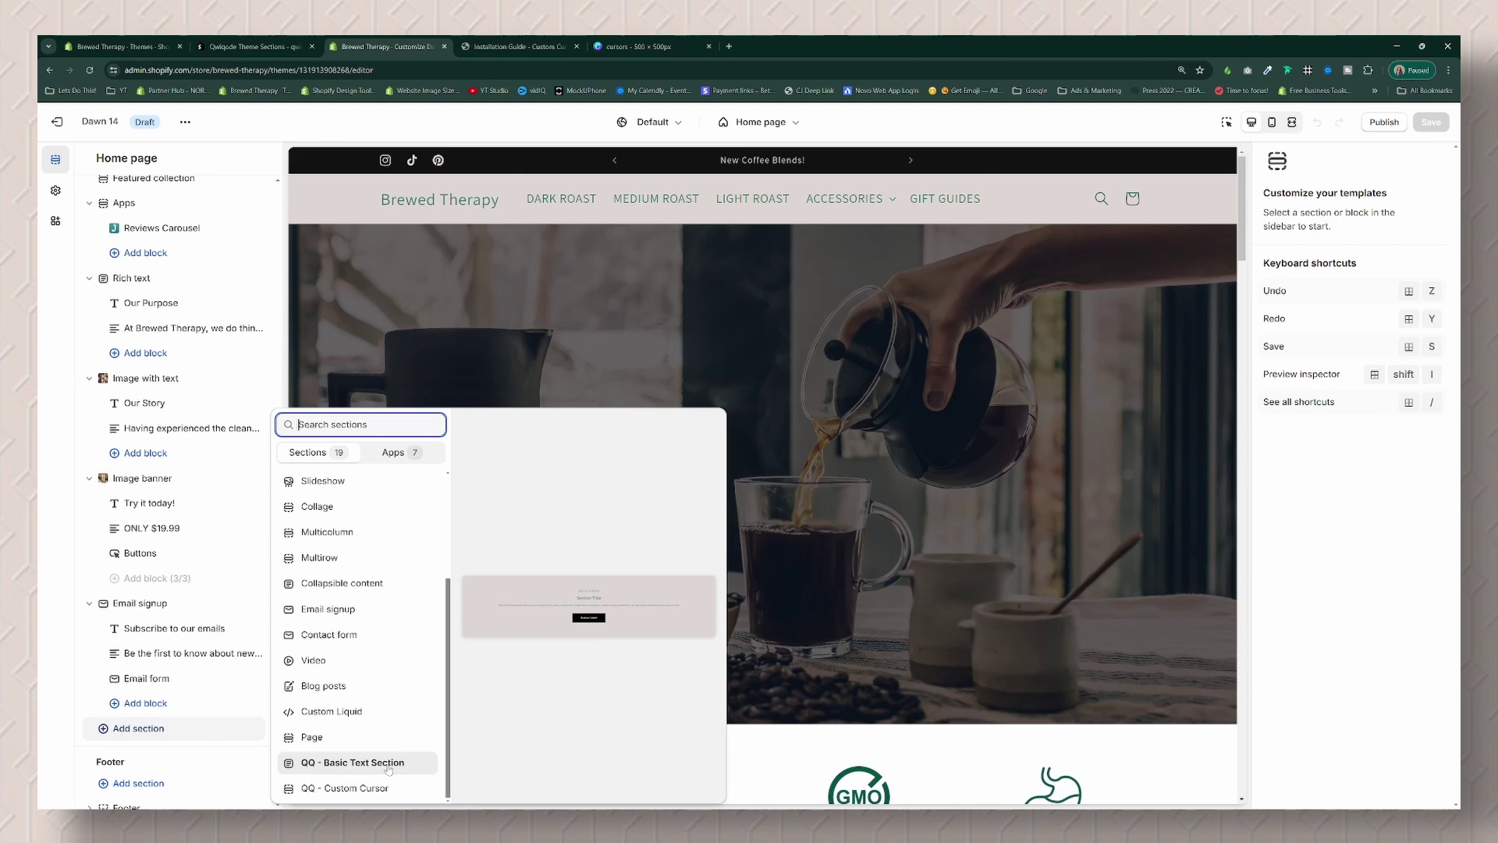
pyautogui.click(388, 765)
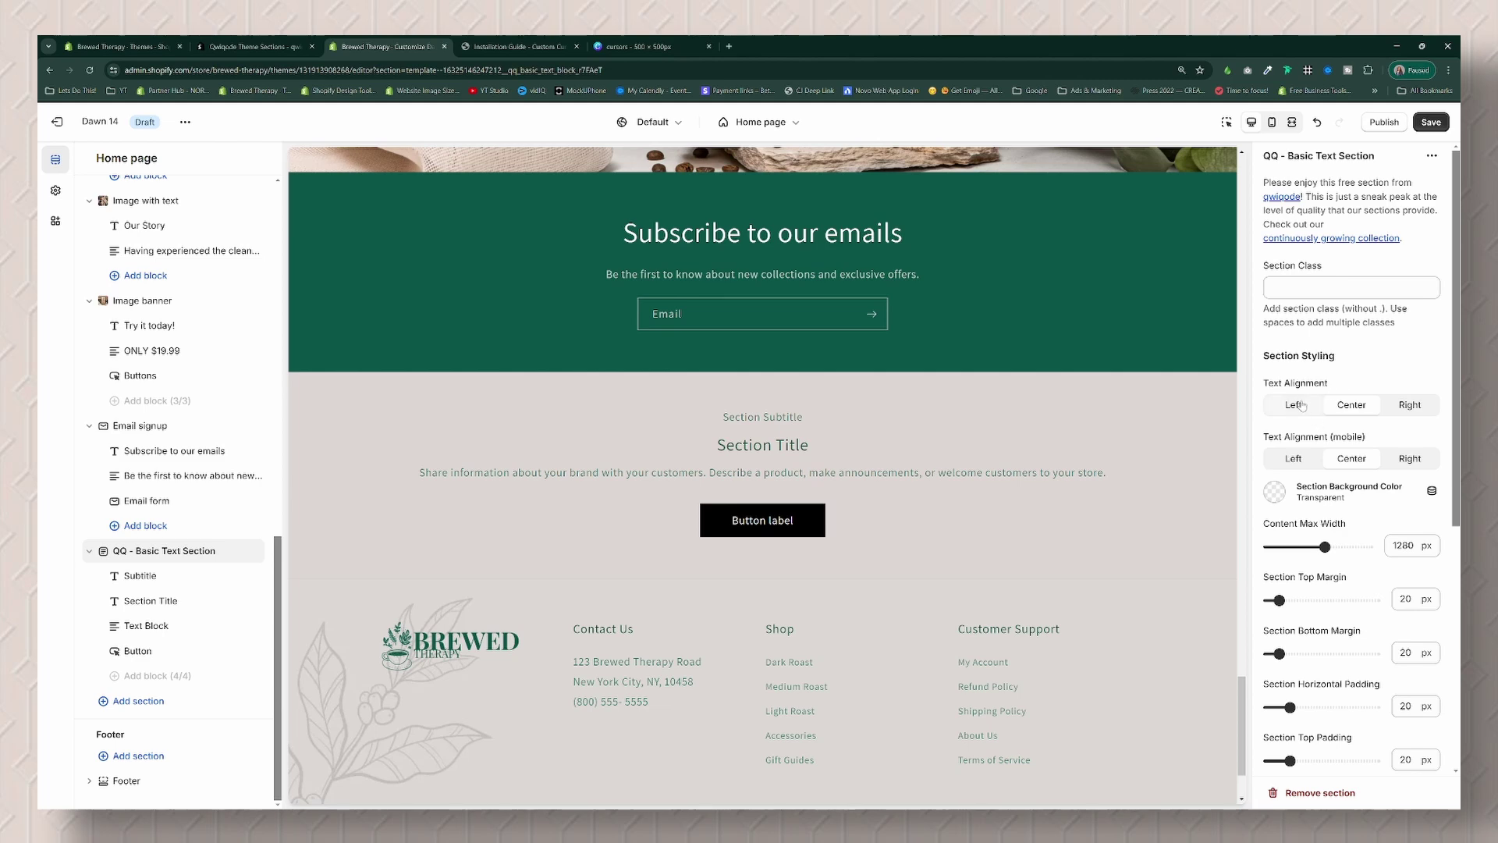
# Step: Review the Basic Text Section's alignment, background, width, margin and padding settings, including the mobile styling
pyautogui.scroll(-3, 1331, 410)
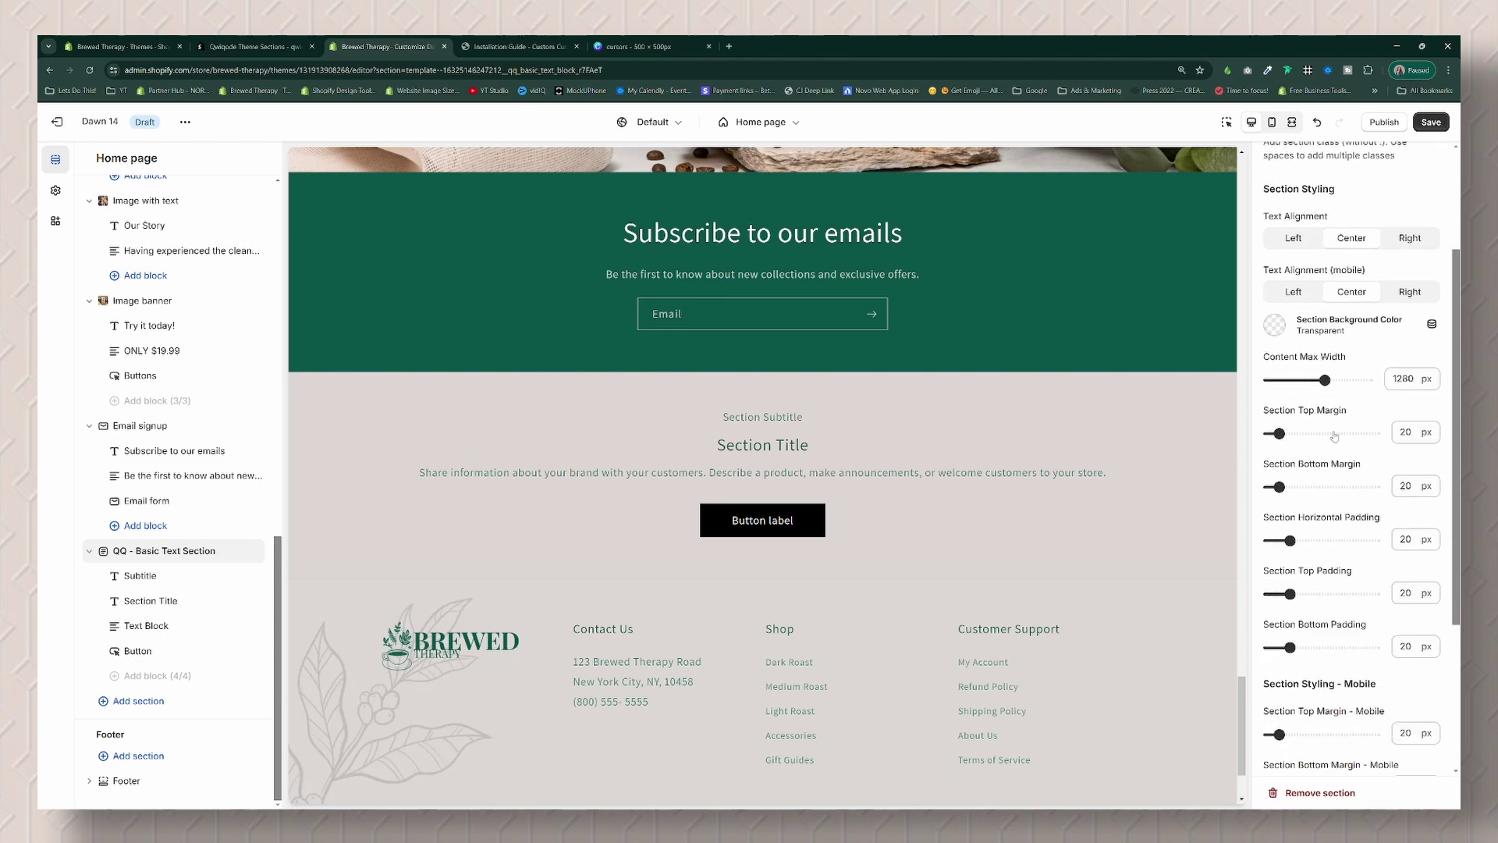
pyautogui.scroll(-3, 1316, 482)
pyautogui.scroll(1, 1287, 519)
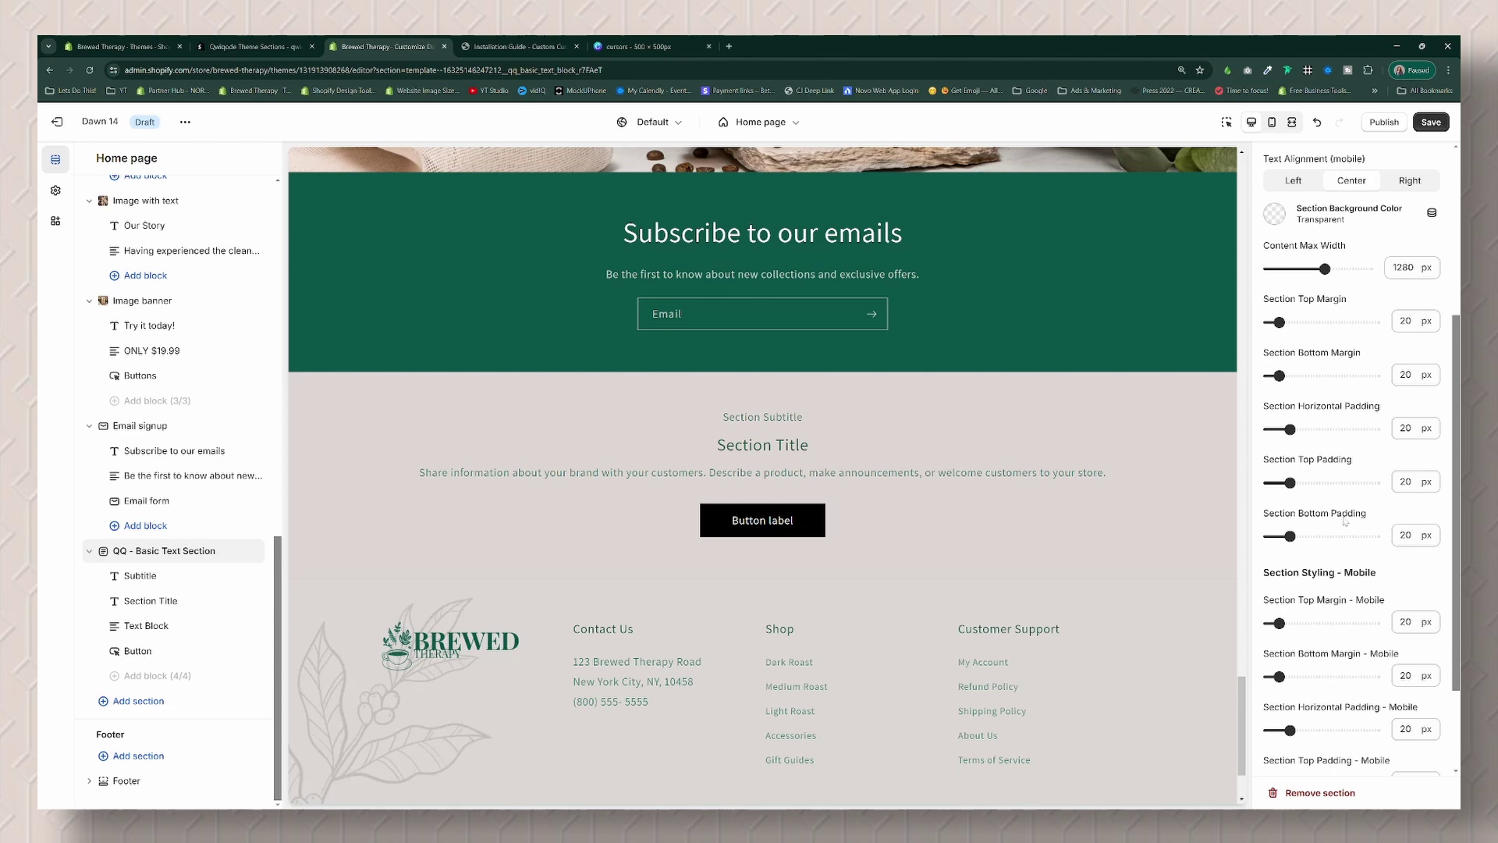
pyautogui.scroll(3, 1358, 451)
pyautogui.scroll(-5, 1359, 476)
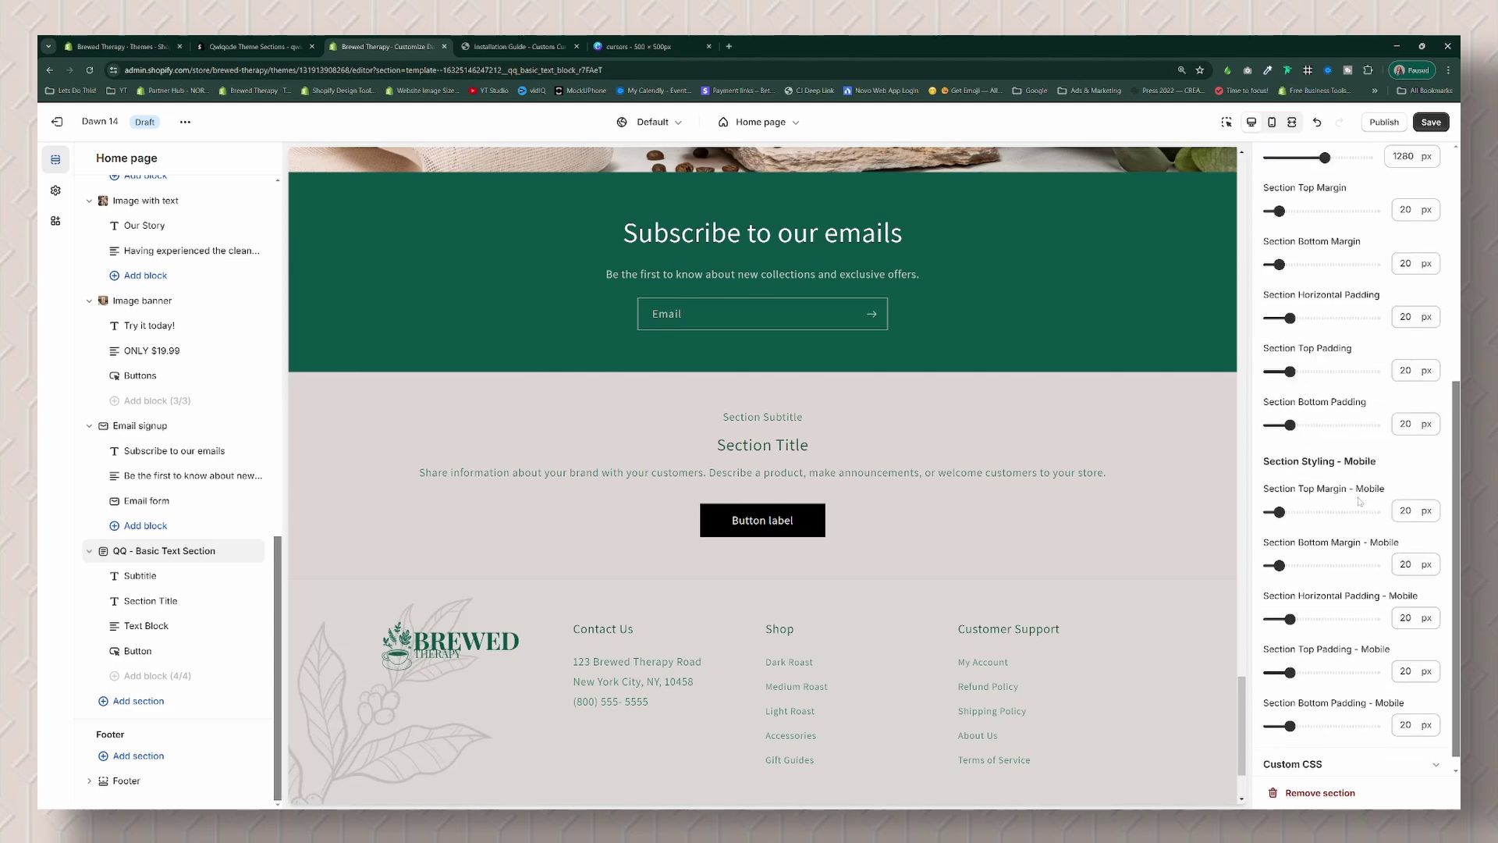
pyautogui.scroll(-1, 1357, 449)
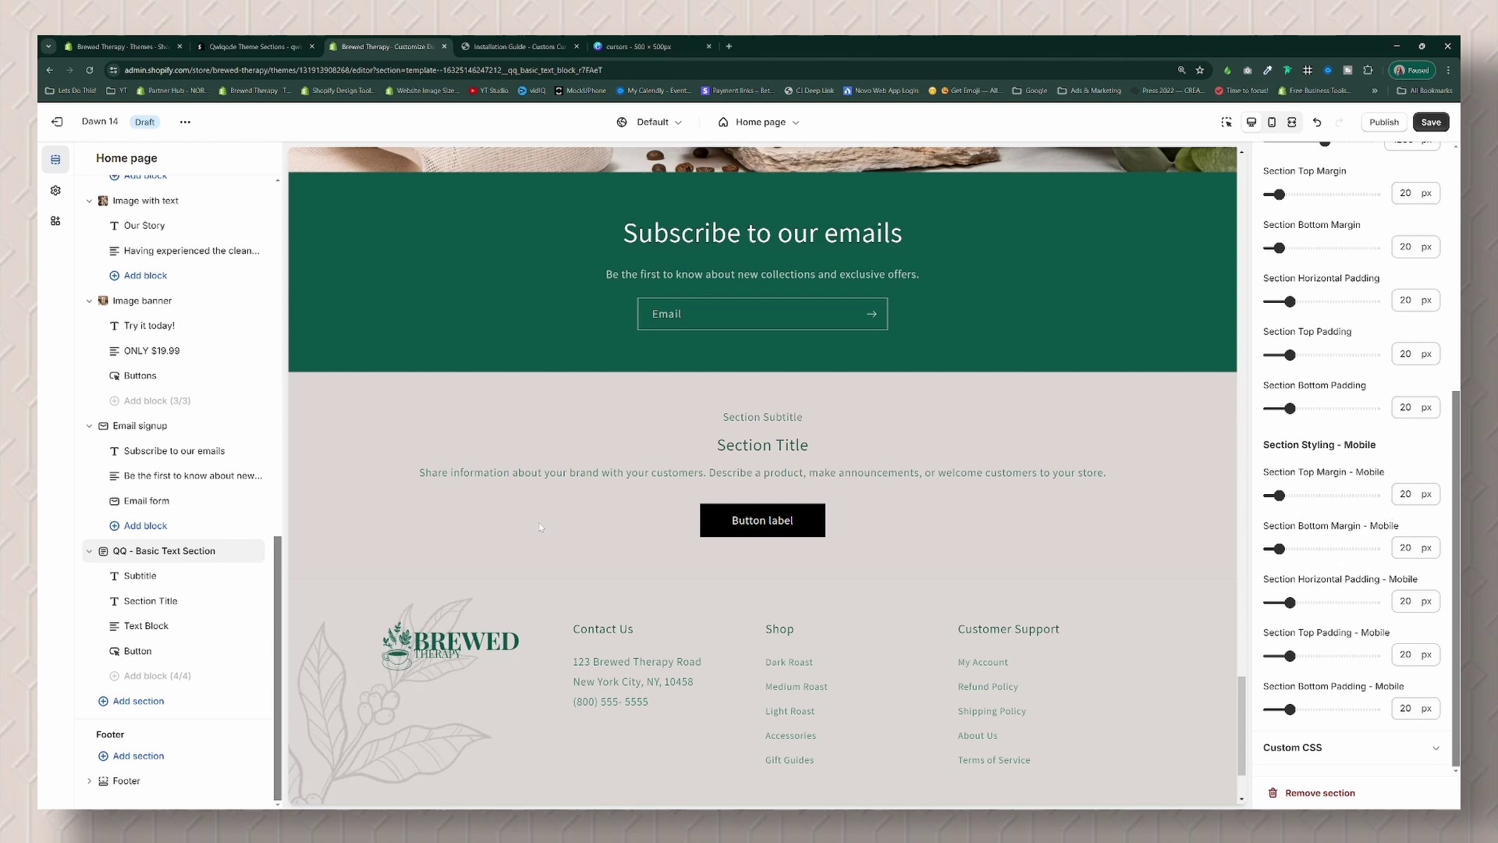
# Step: Set the Basic Text Section subtitle's color to white (#FFFFFF) and its font size to 68 px
pyautogui.click(143, 576)
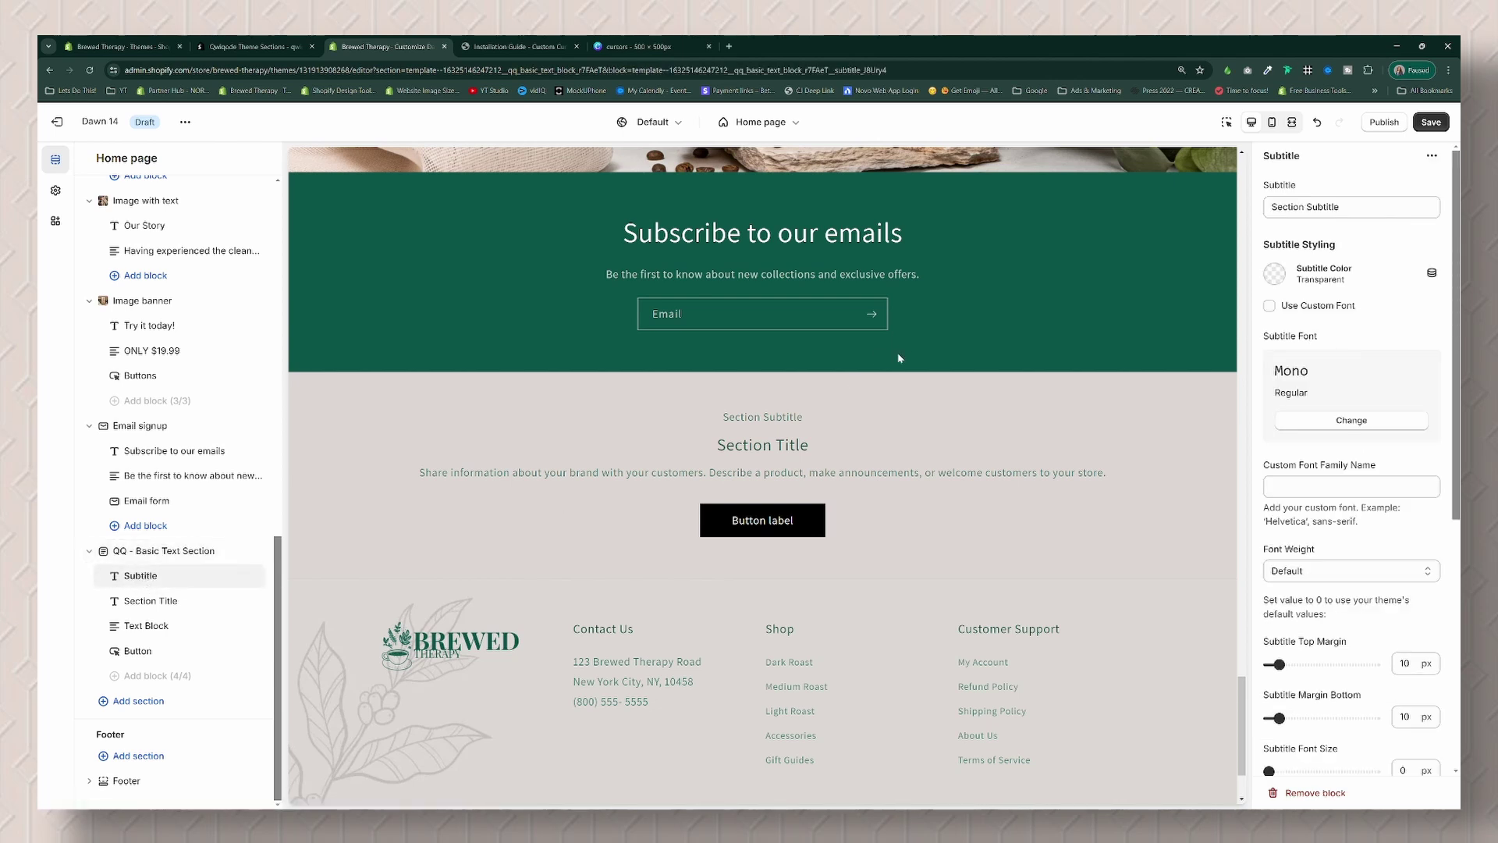
pyautogui.click(1276, 277)
pyautogui.click(1299, 473)
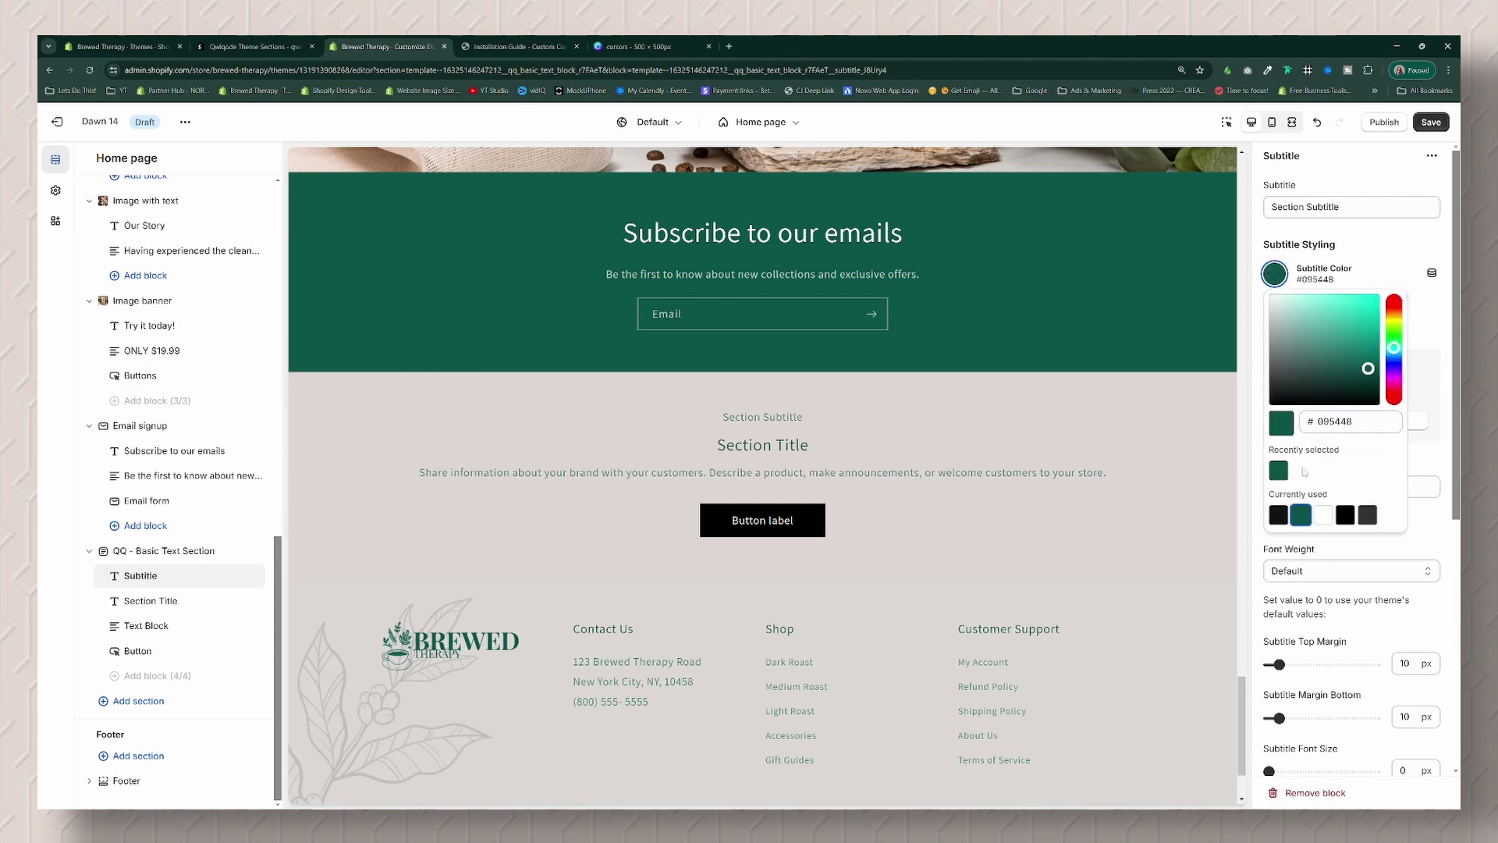
pyautogui.click(1397, 393)
pyautogui.scroll(-3, 1396, 392)
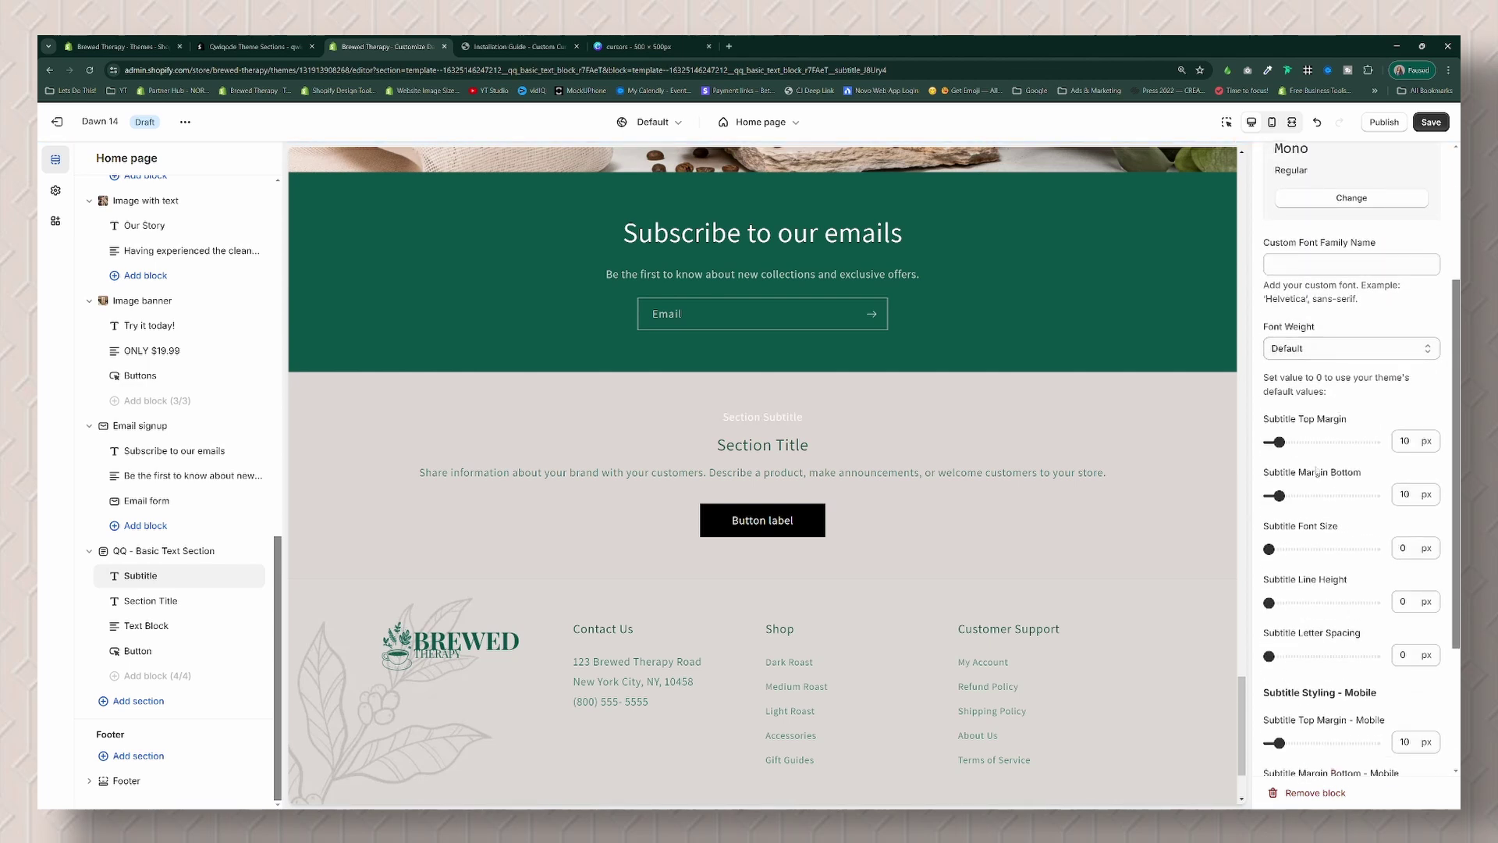
pyautogui.moveTo(1269, 549); pyautogui.dragTo(1340, 549)
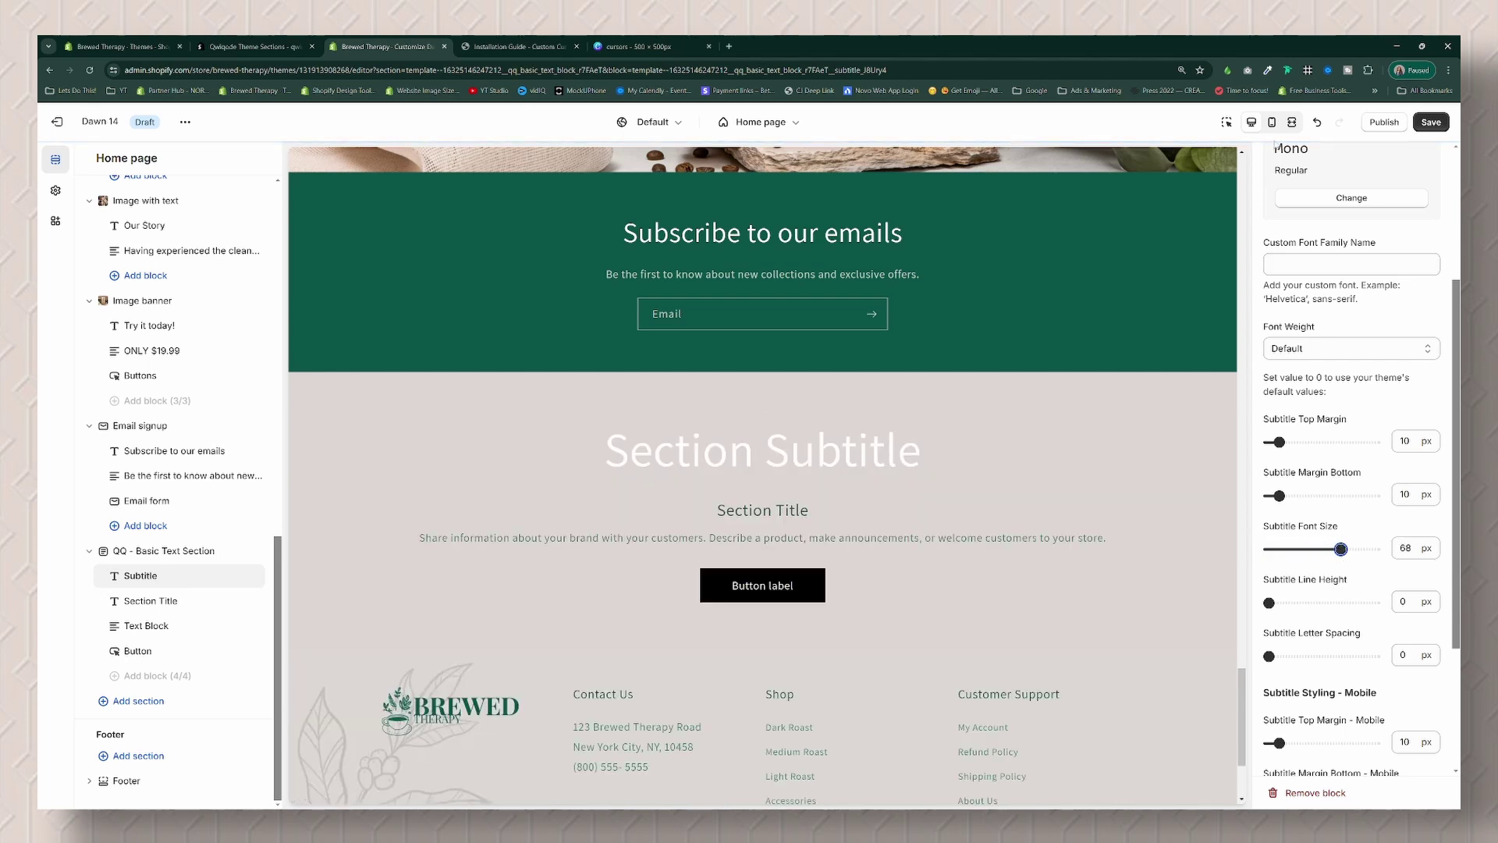
# Step: Switch the preview to mobile and set the subtitle's mobile font size to 21 px
pyautogui.click(1272, 121)
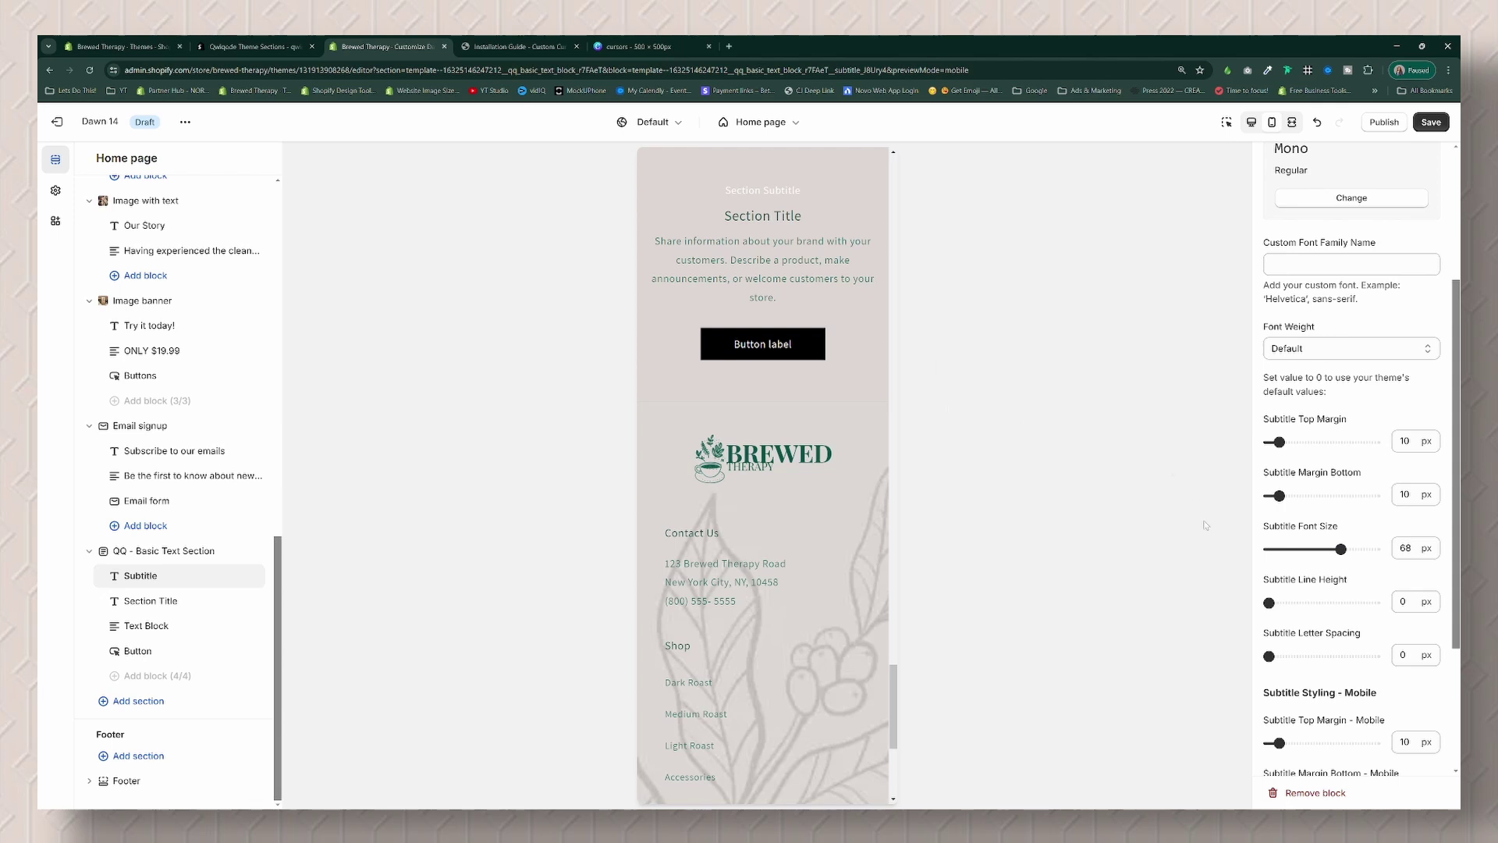
pyautogui.scroll(-3, 1342, 582)
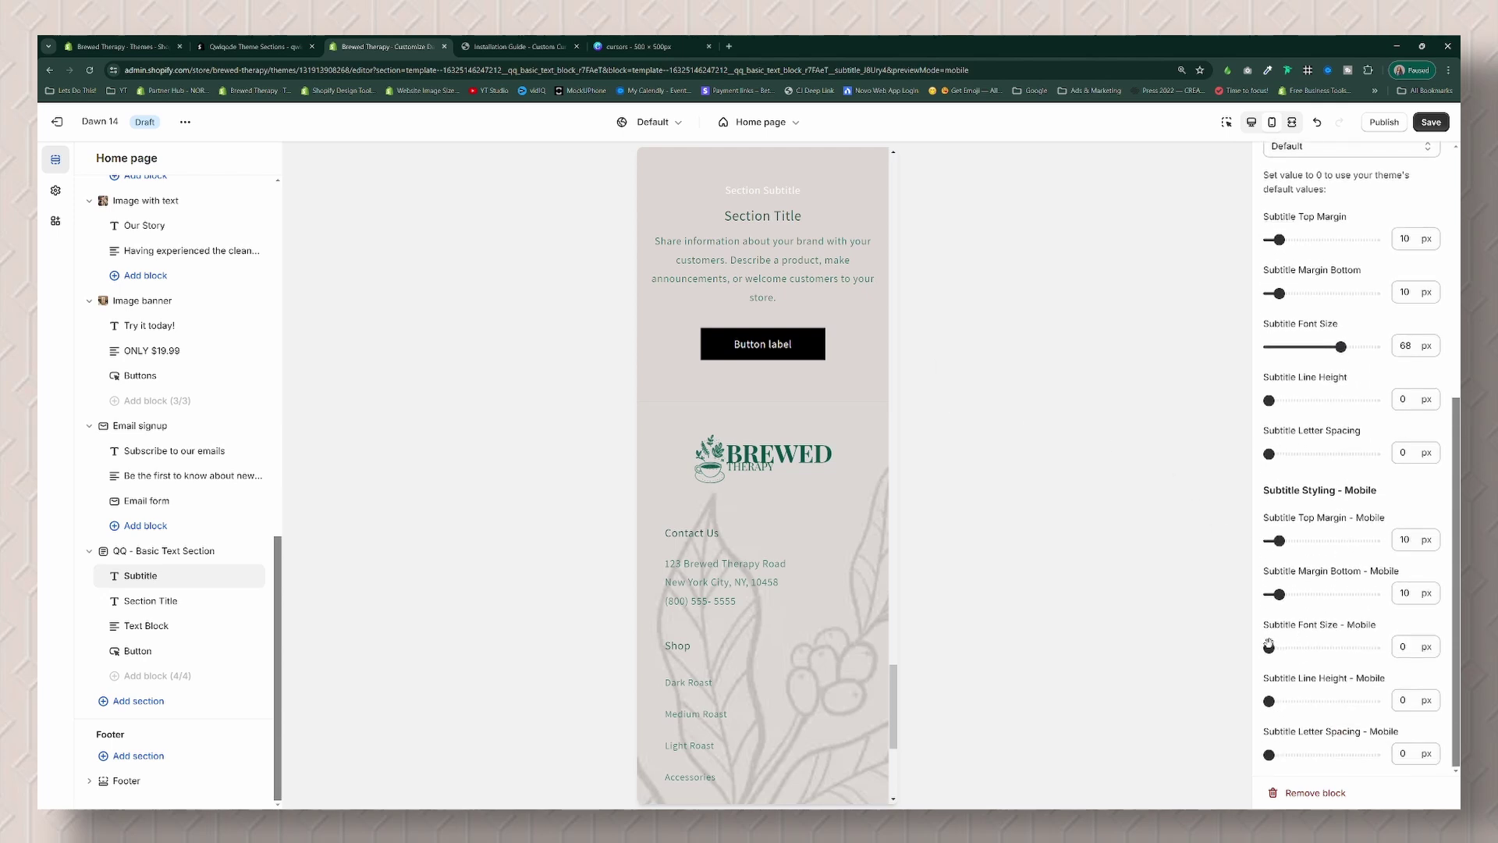
pyautogui.moveTo(1269, 644); pyautogui.dragTo(1291, 647)
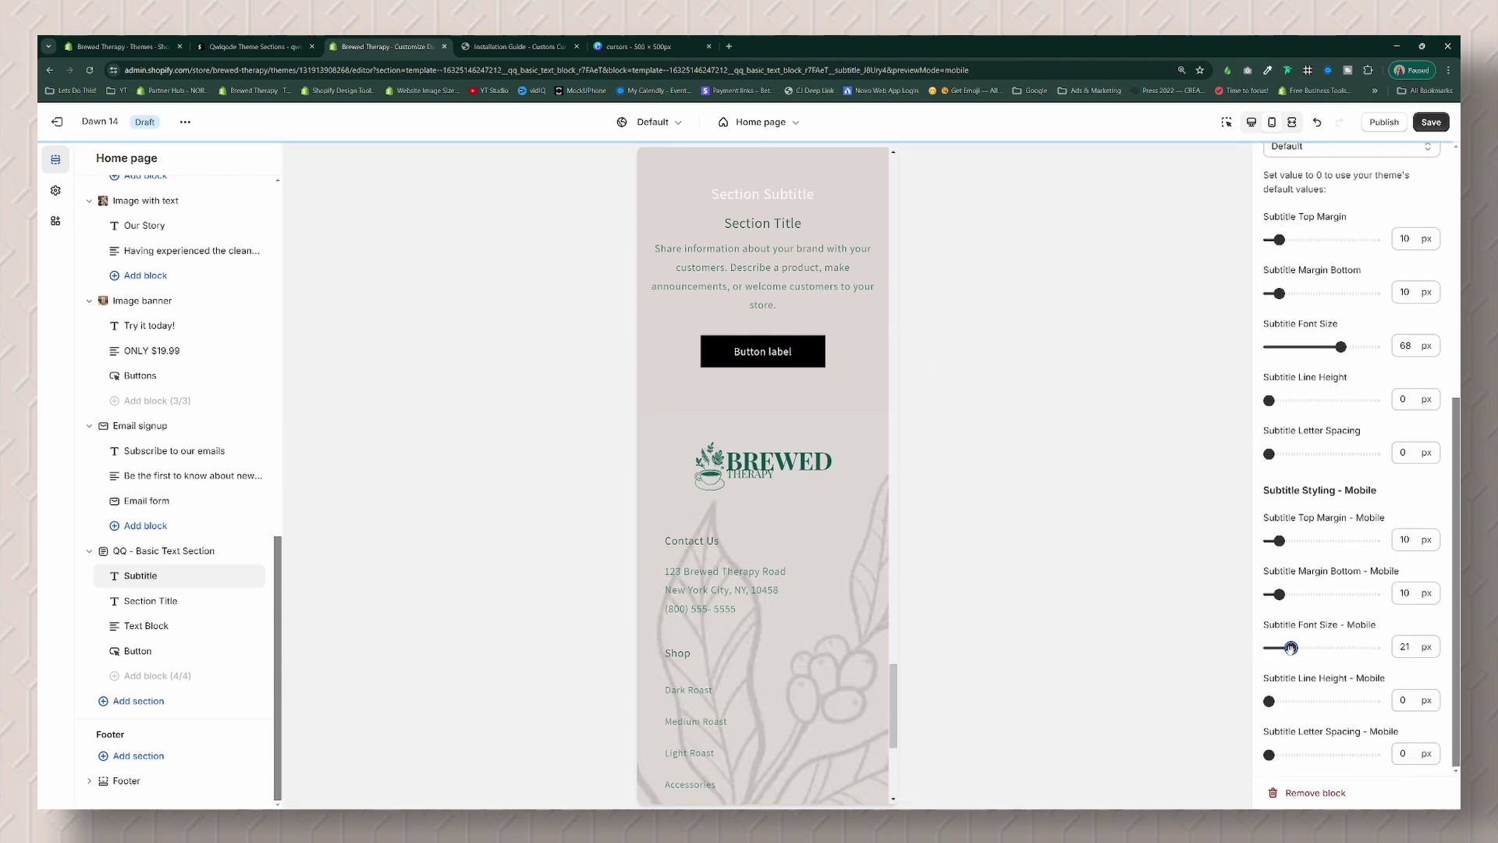
pyautogui.scroll(5, 1340, 625)
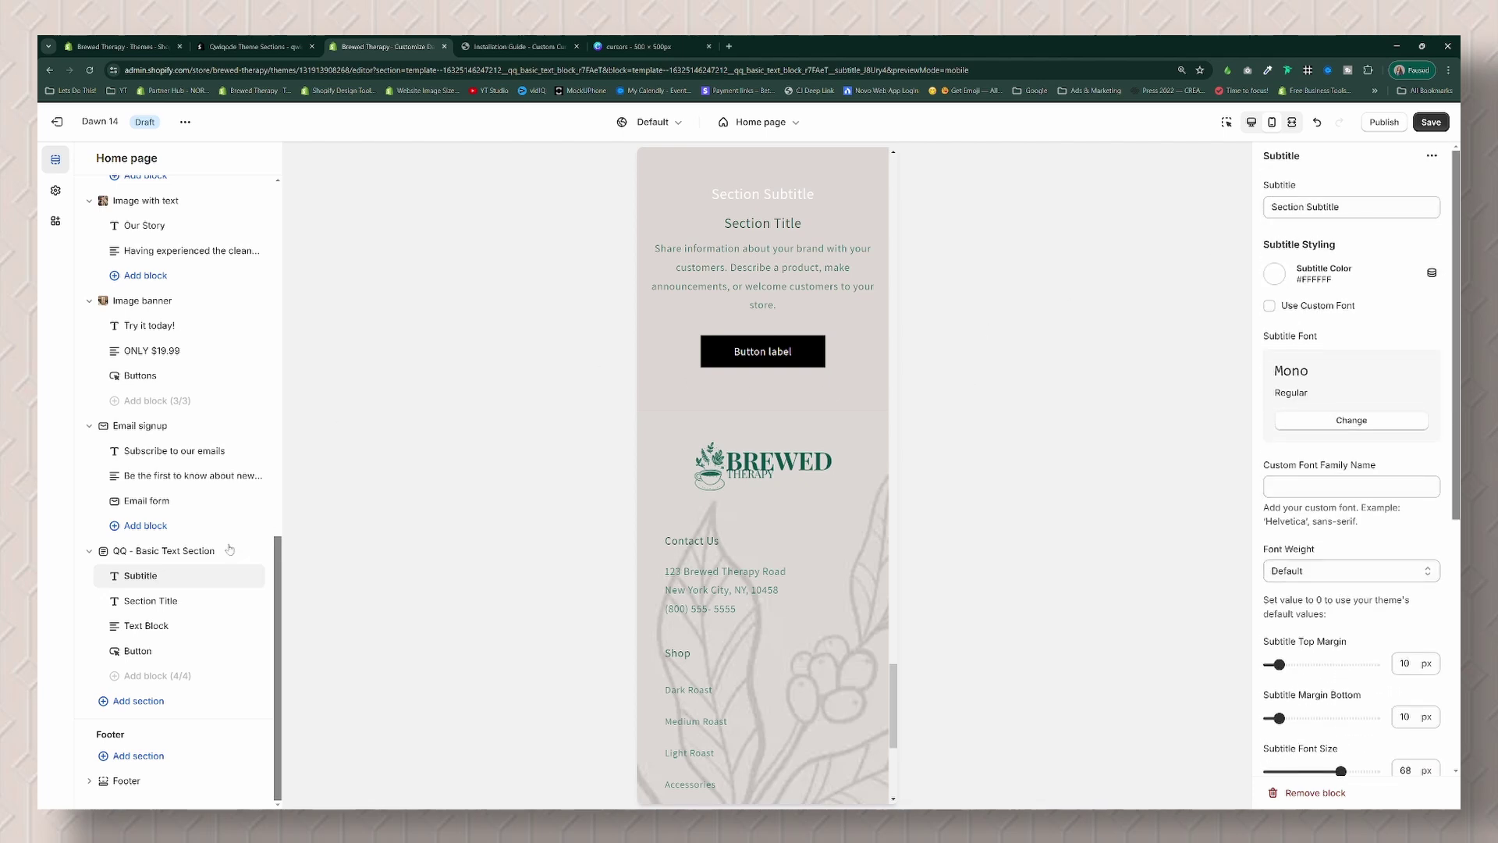
# Step: Add the QQ - Custom Cursor section below the Basic Text Section and return the preview to desktop
pyautogui.click(160, 702)
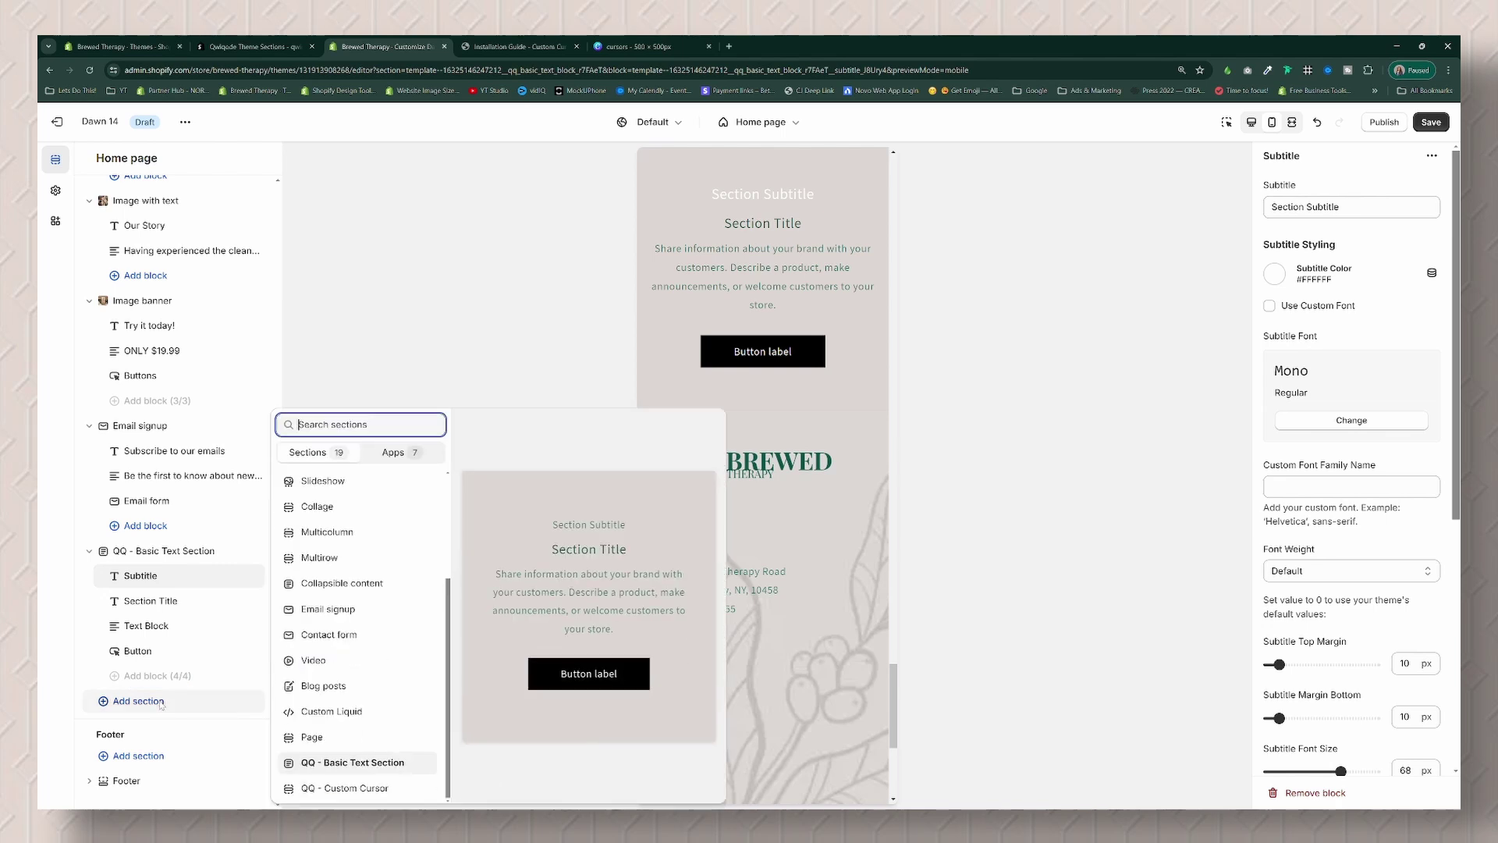
pyautogui.click(365, 790)
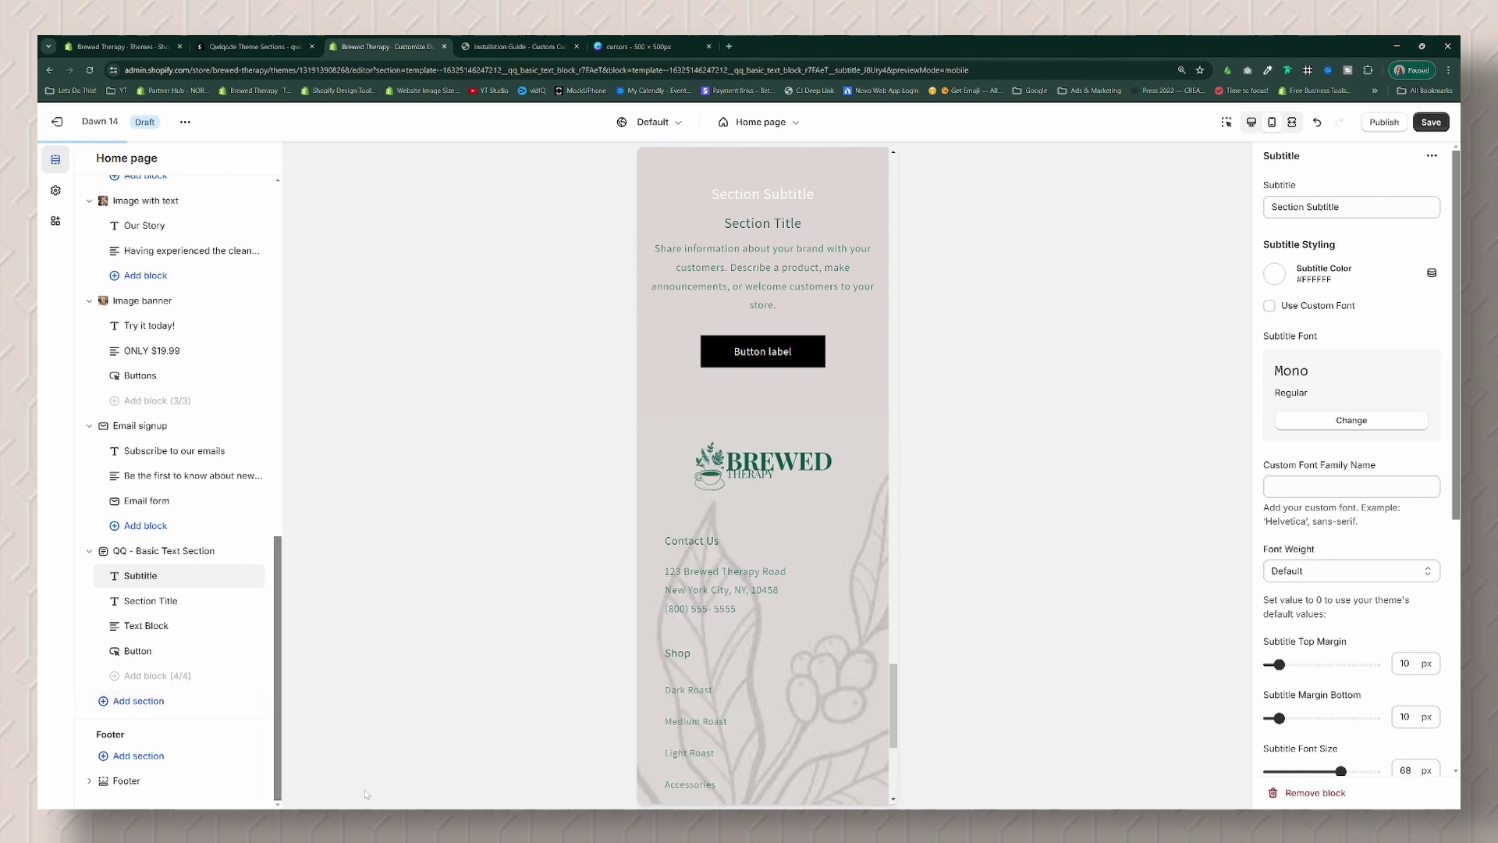
pyautogui.click(1251, 123)
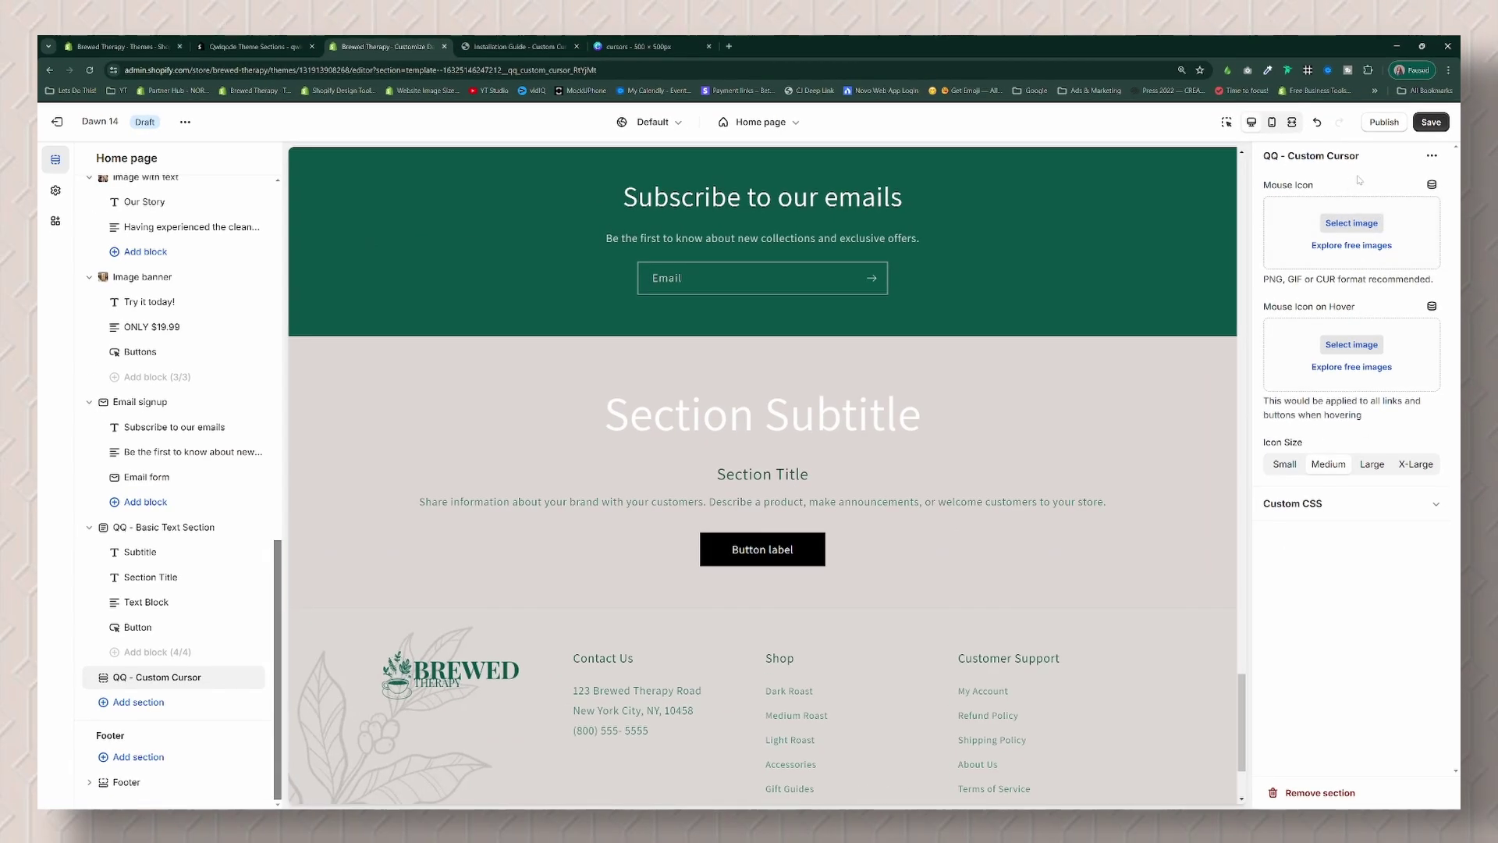
# Step: Switch to the cursors design in Canva and download both 500 × 500 px pages as PNG
pyautogui.click(632, 47)
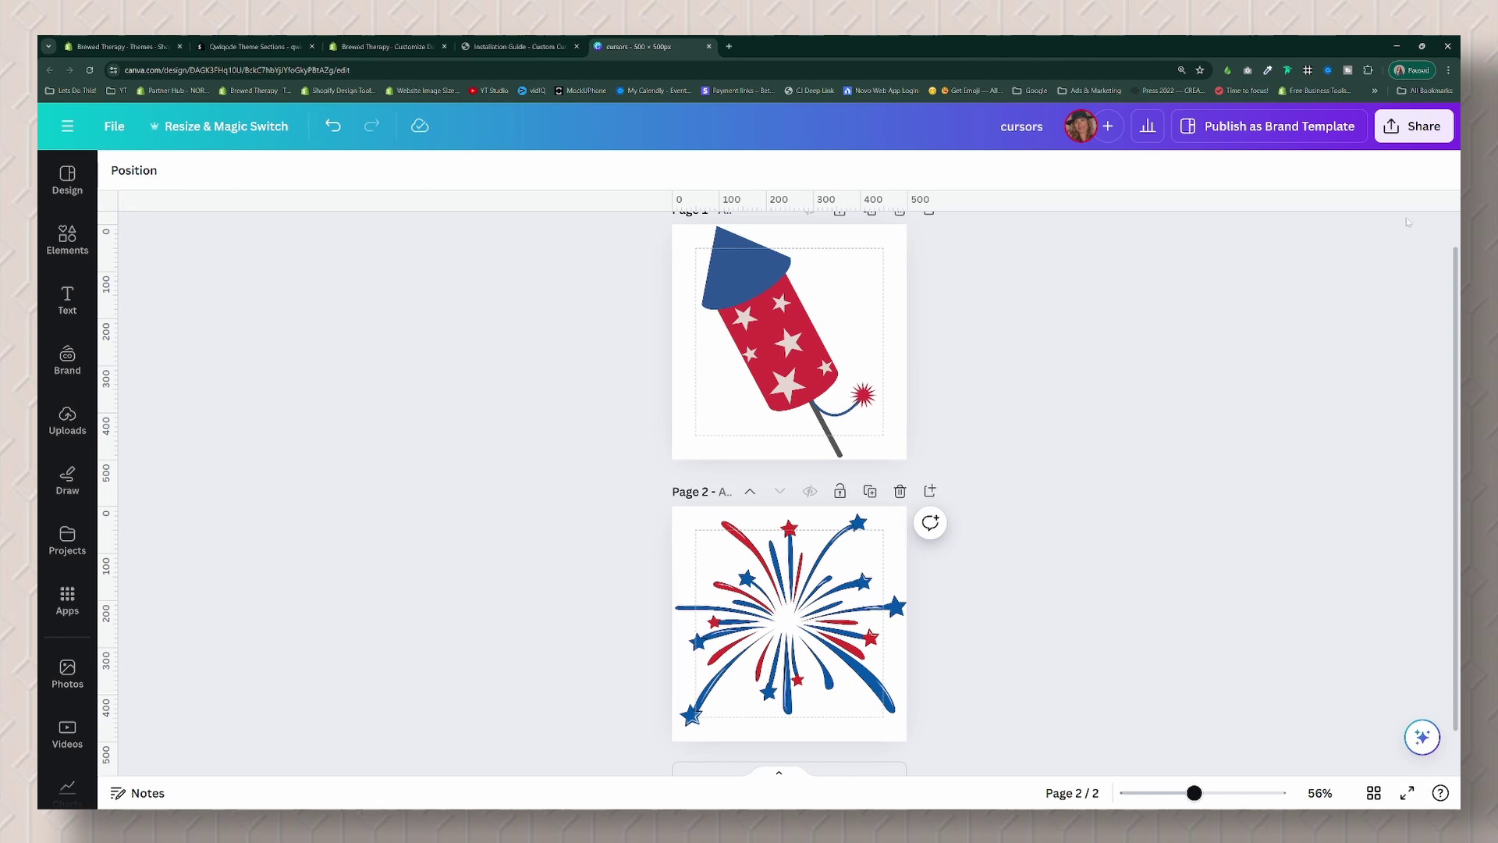
pyautogui.click(1412, 129)
pyautogui.click(1210, 545)
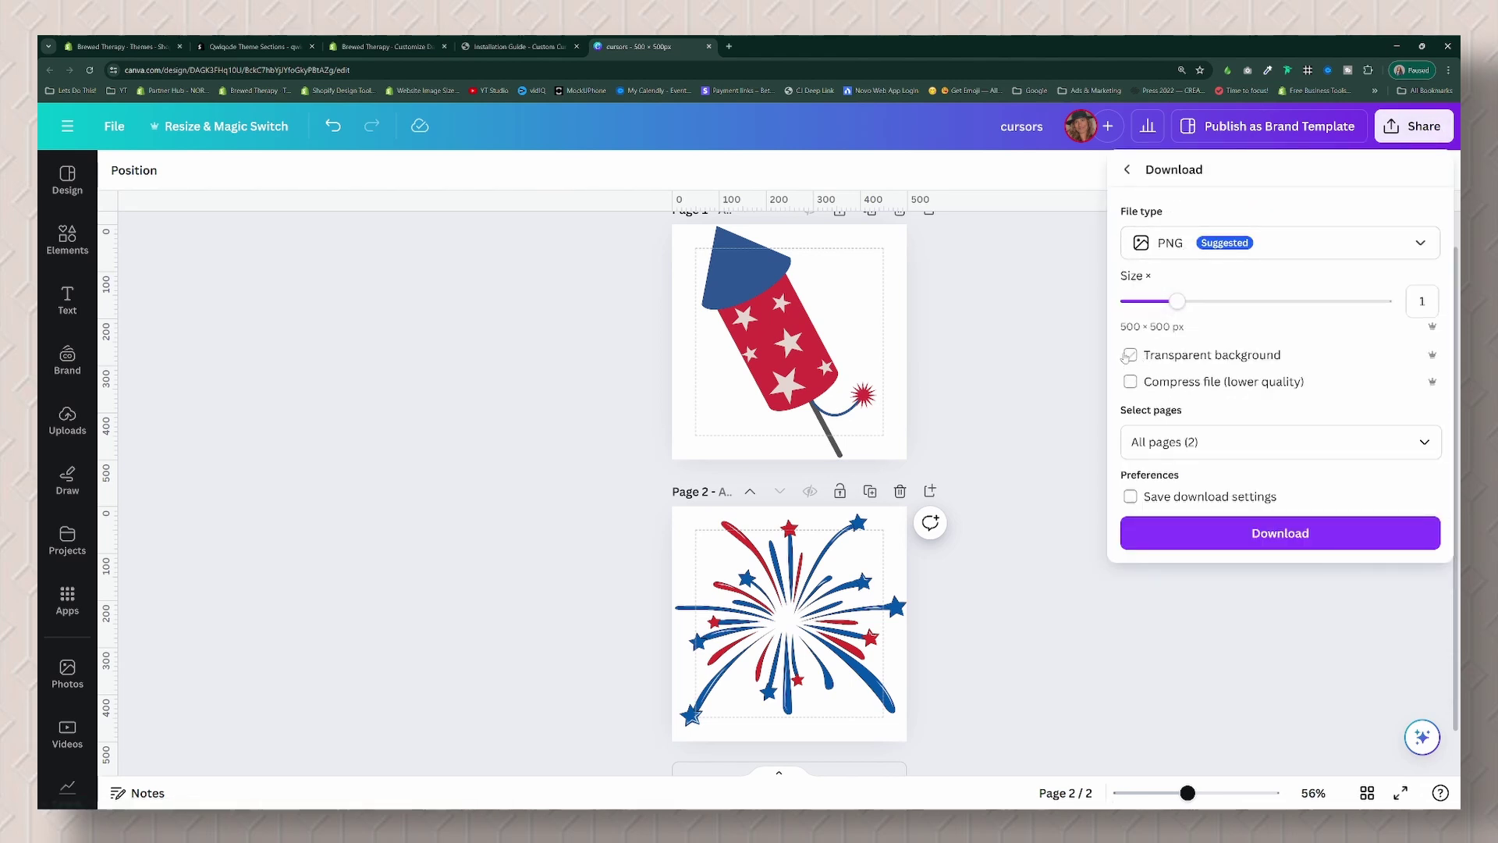
pyautogui.click(1280, 534)
# Step: Switch to the Shopify theme editor, upload both cursor PNGs for the Custom Cursor section, and set July_Cursor as the Mouse Icon
pyautogui.hotkey('ctrl', '3')
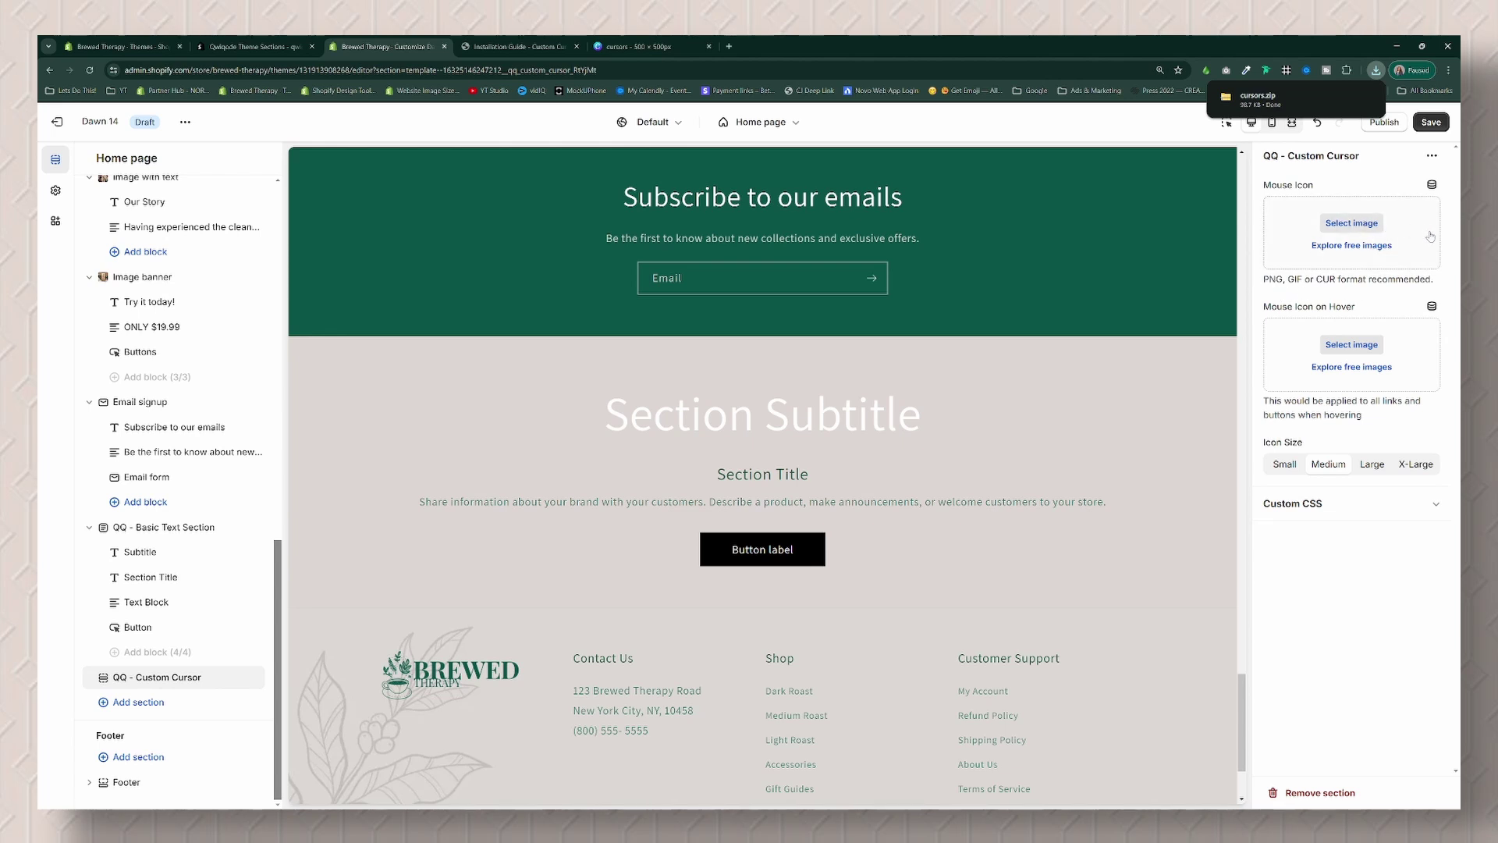
pyautogui.click(1349, 226)
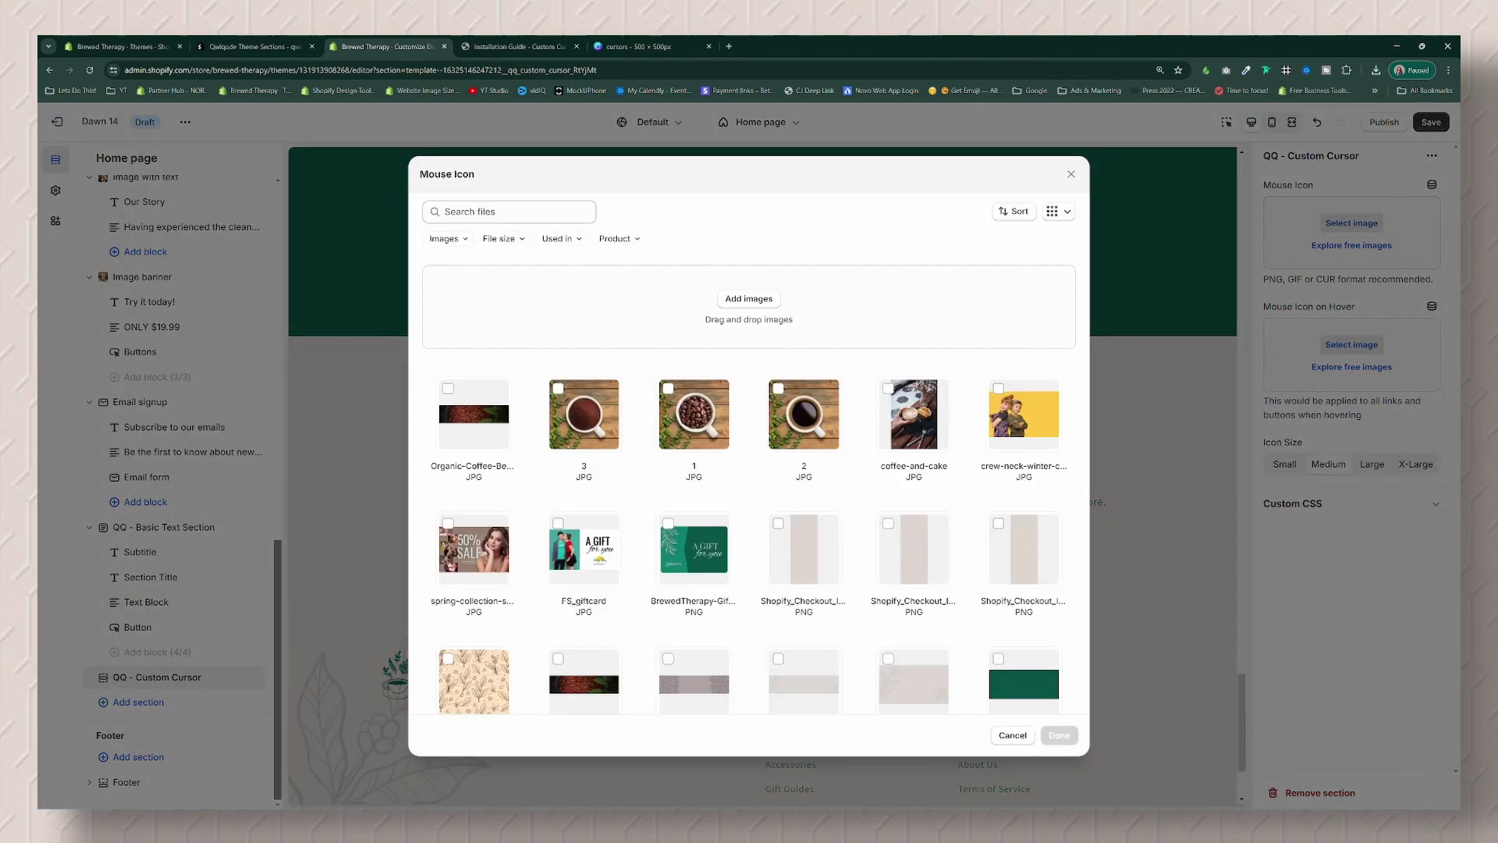
pyautogui.moveTo(1391, 311); pyautogui.dragTo(760, 406)
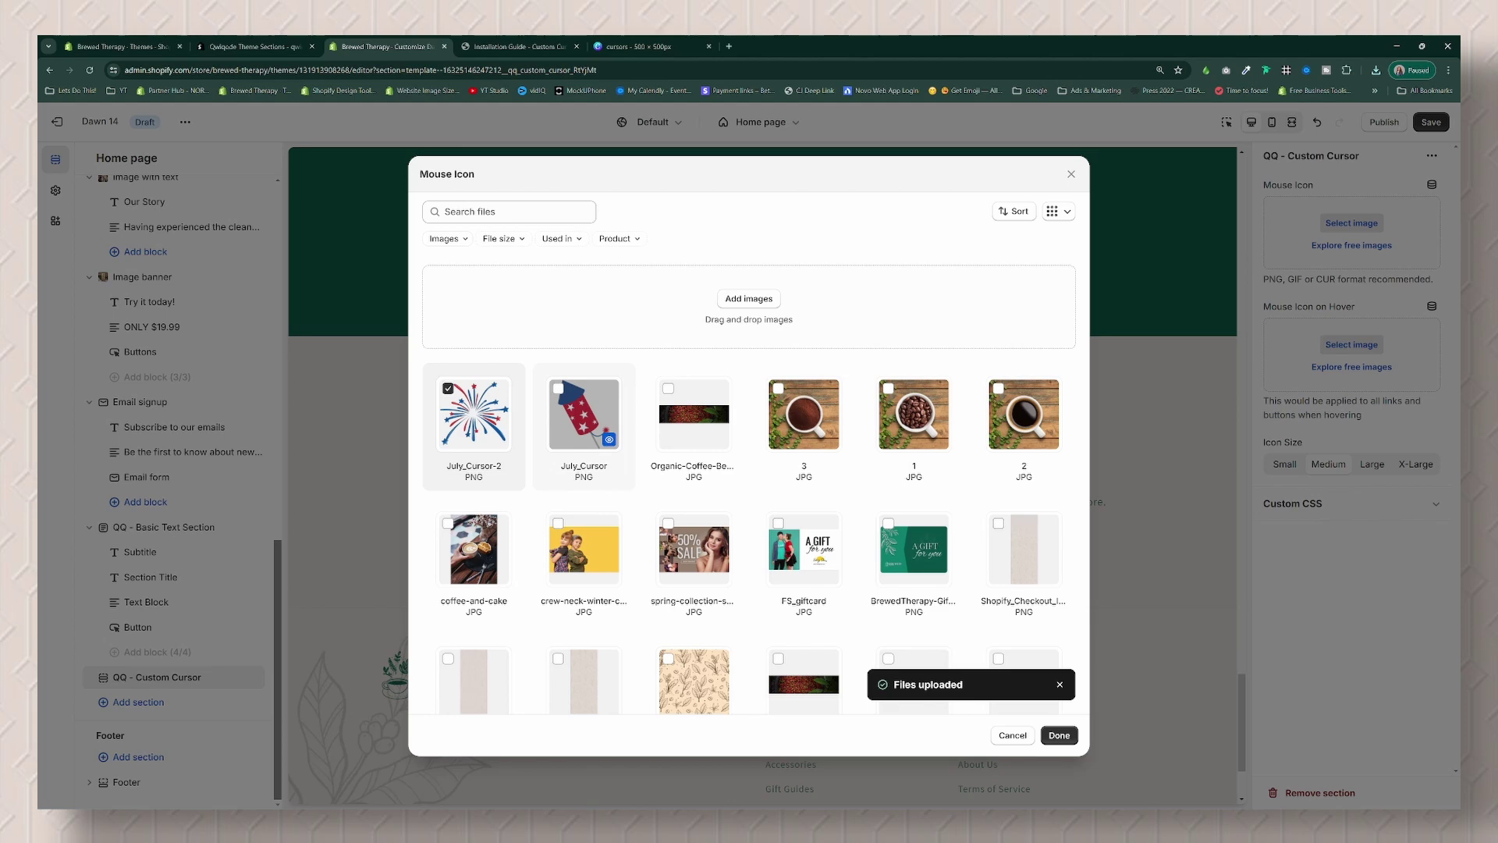
pyautogui.click(574, 417)
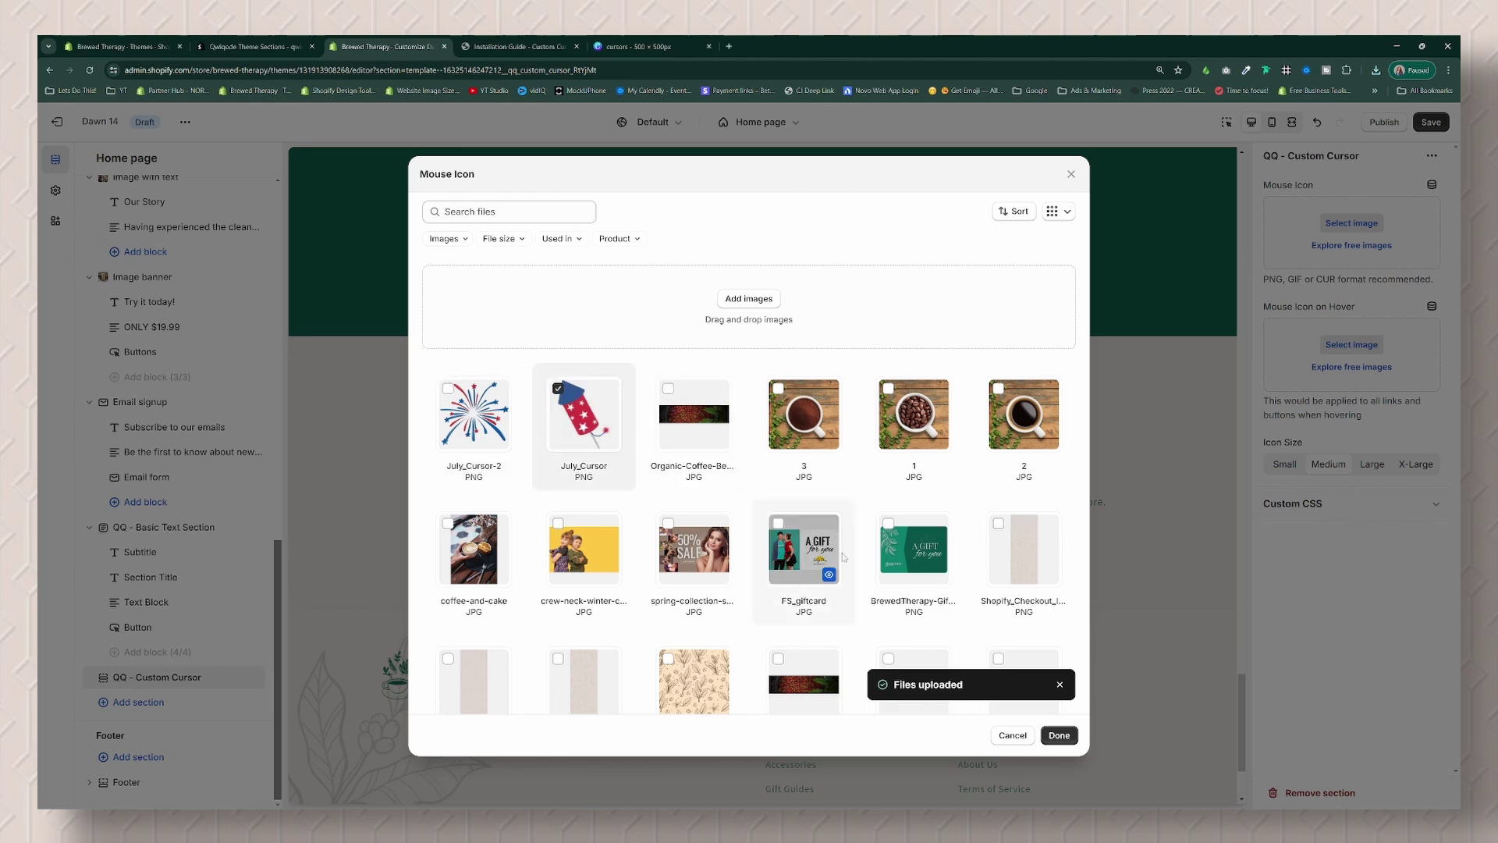
pyautogui.click(1062, 736)
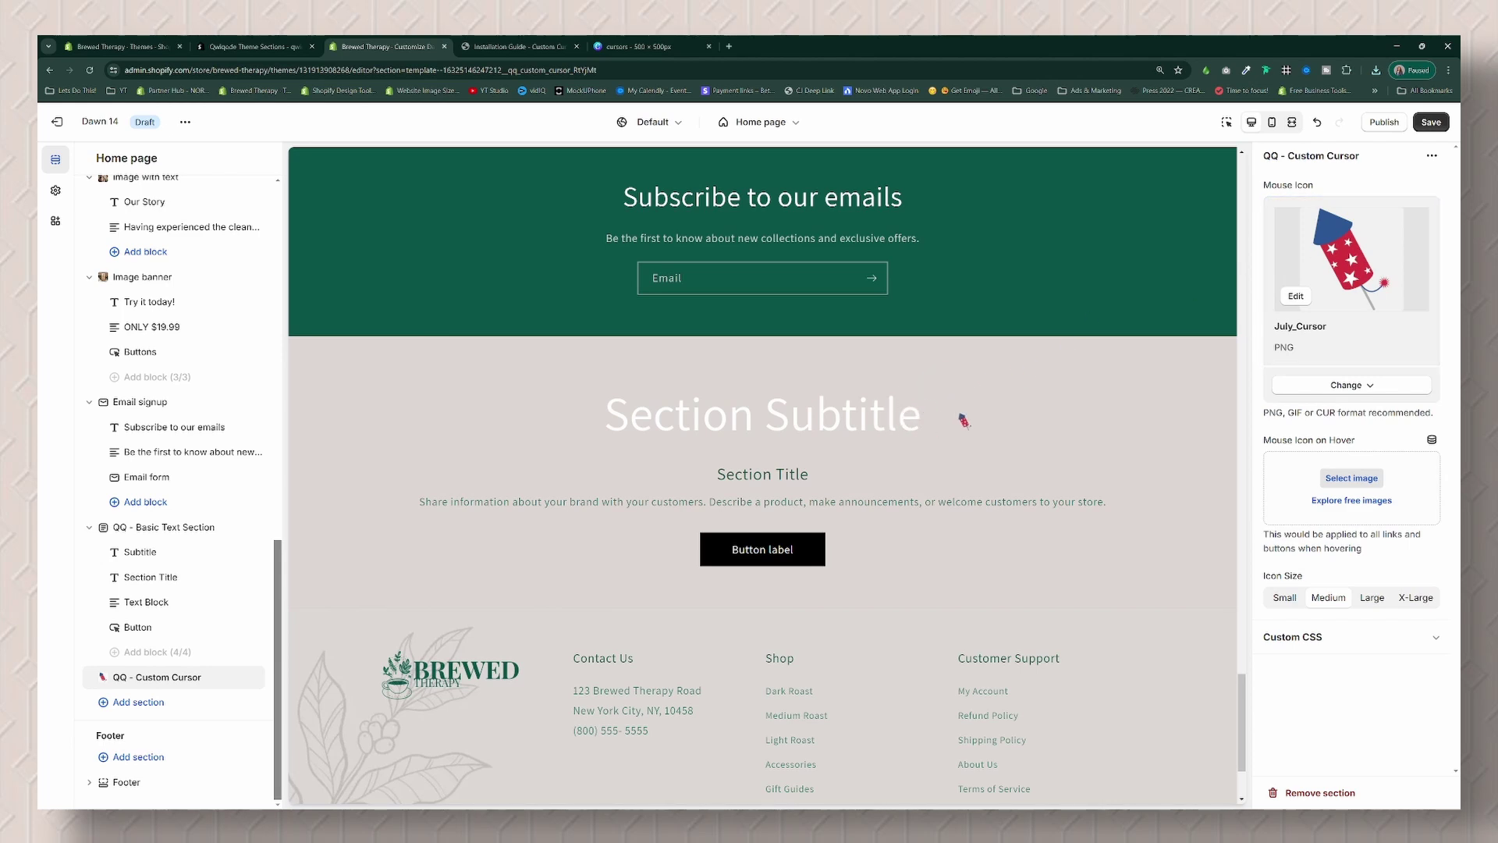
# Step: Set July_Cursor-2 as the Custom Cursor section's Mouse Icon on Hover
pyautogui.click(1352, 479)
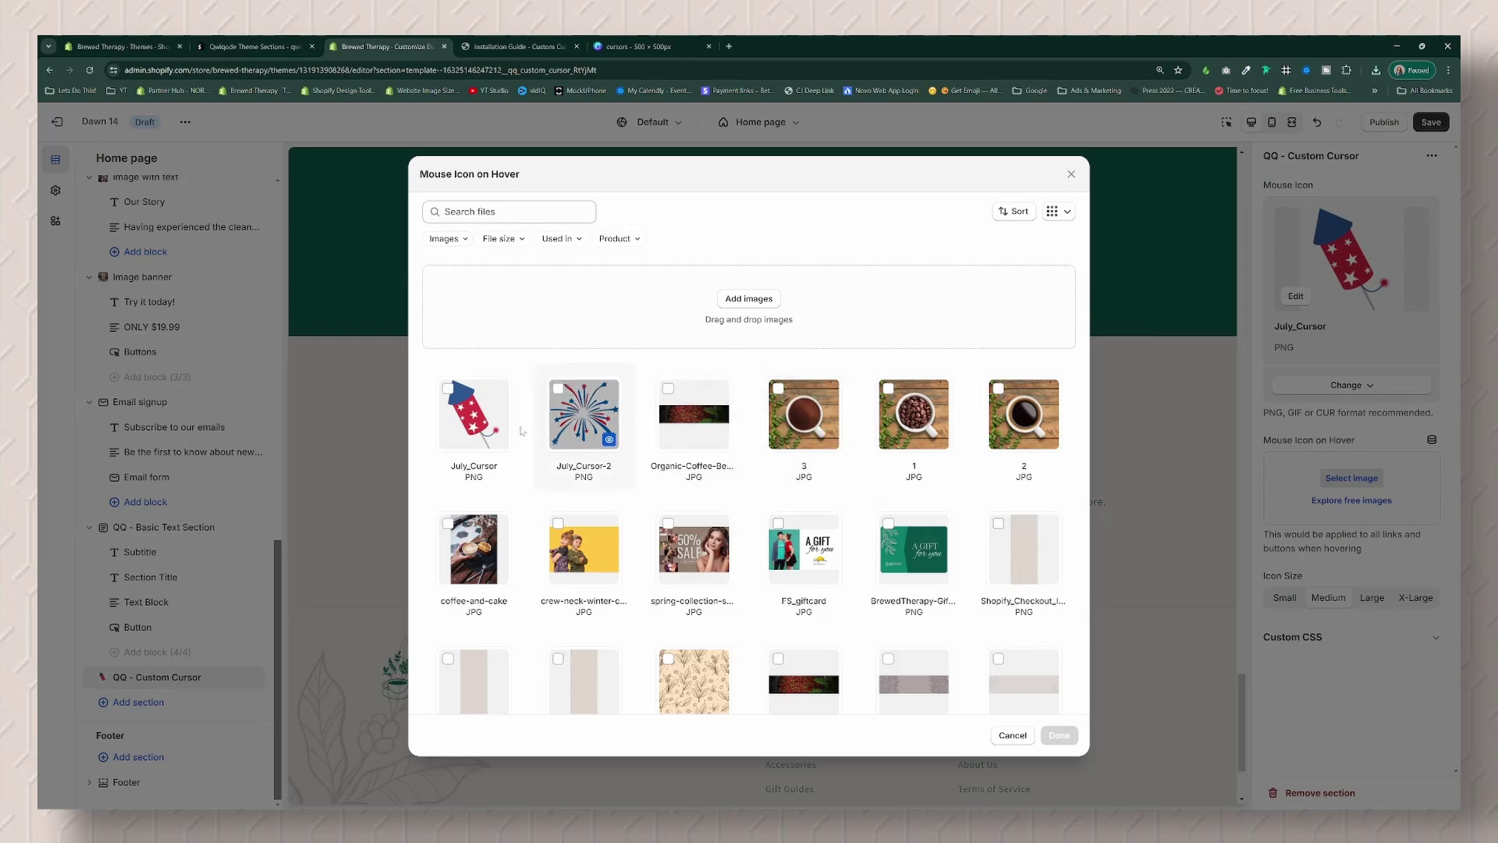
pyautogui.click(581, 424)
pyautogui.click(1059, 736)
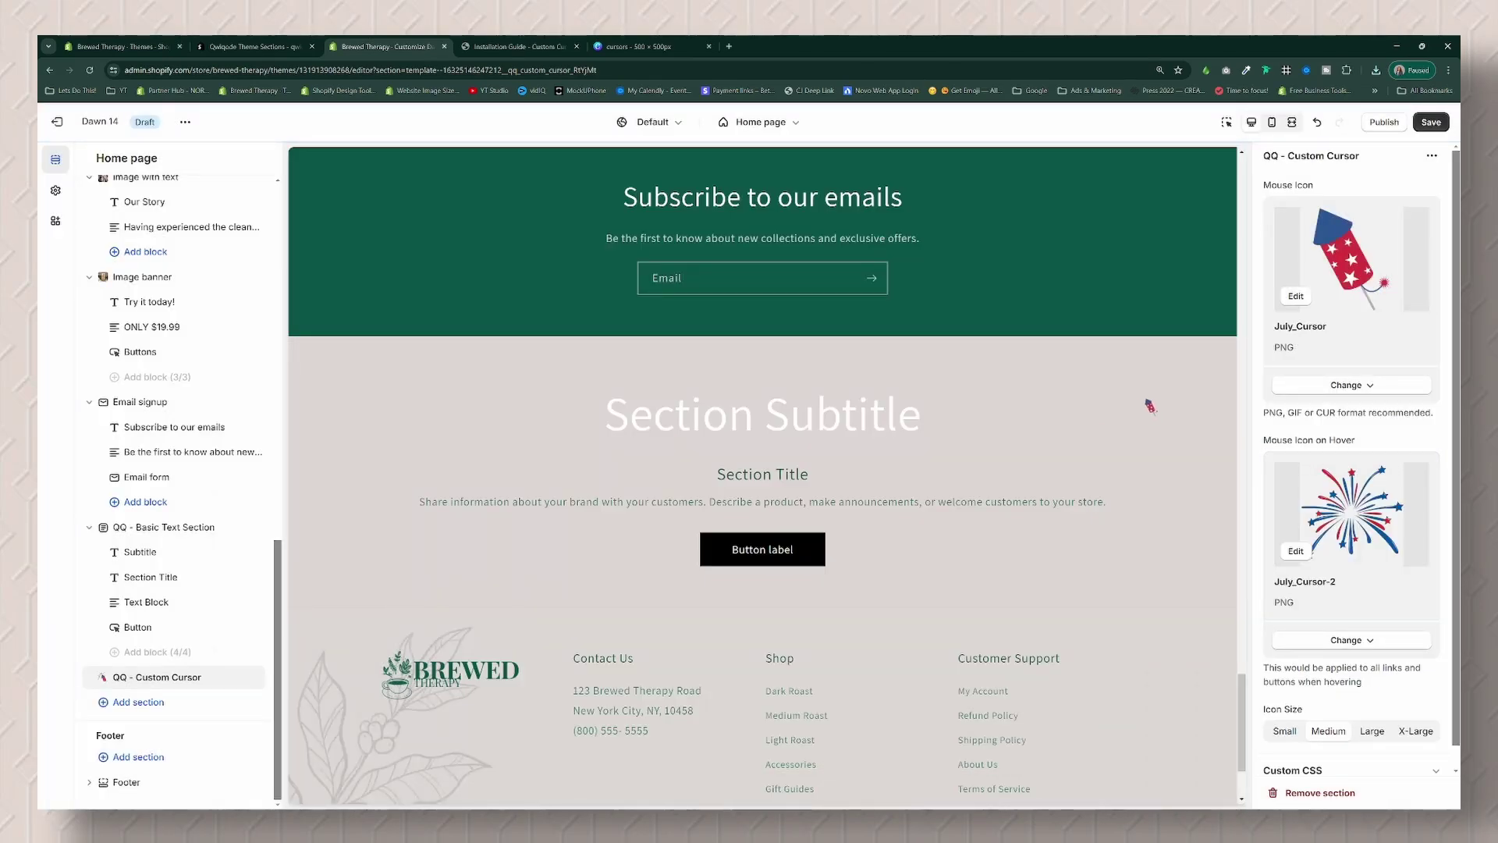
# Step: Compare the Large and X-Large cursor icon sizes, keep Large, and save the theme
pyautogui.scroll(-2, 1149, 404)
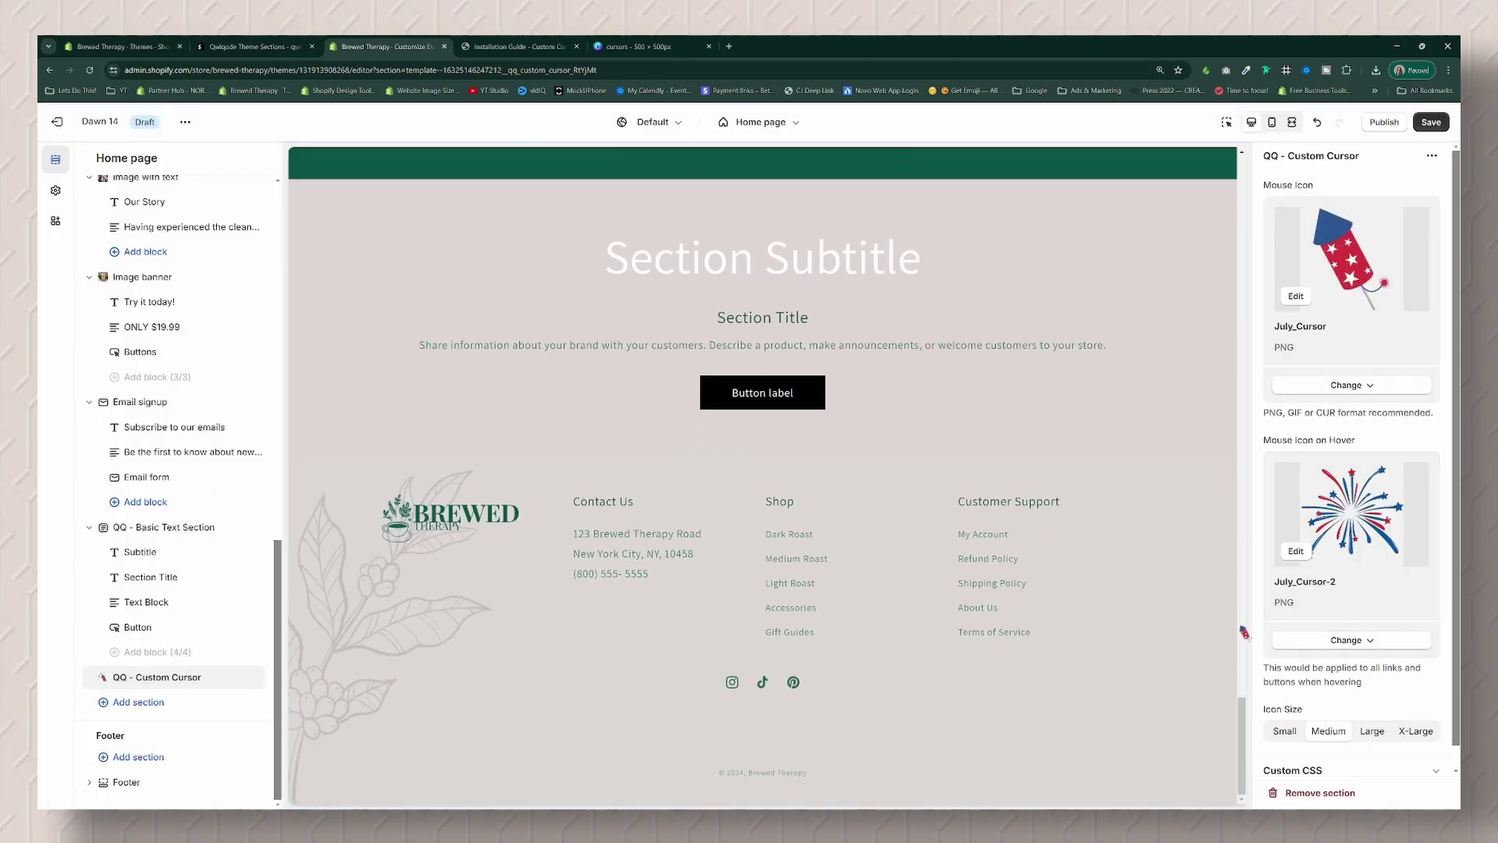
pyautogui.click(1373, 732)
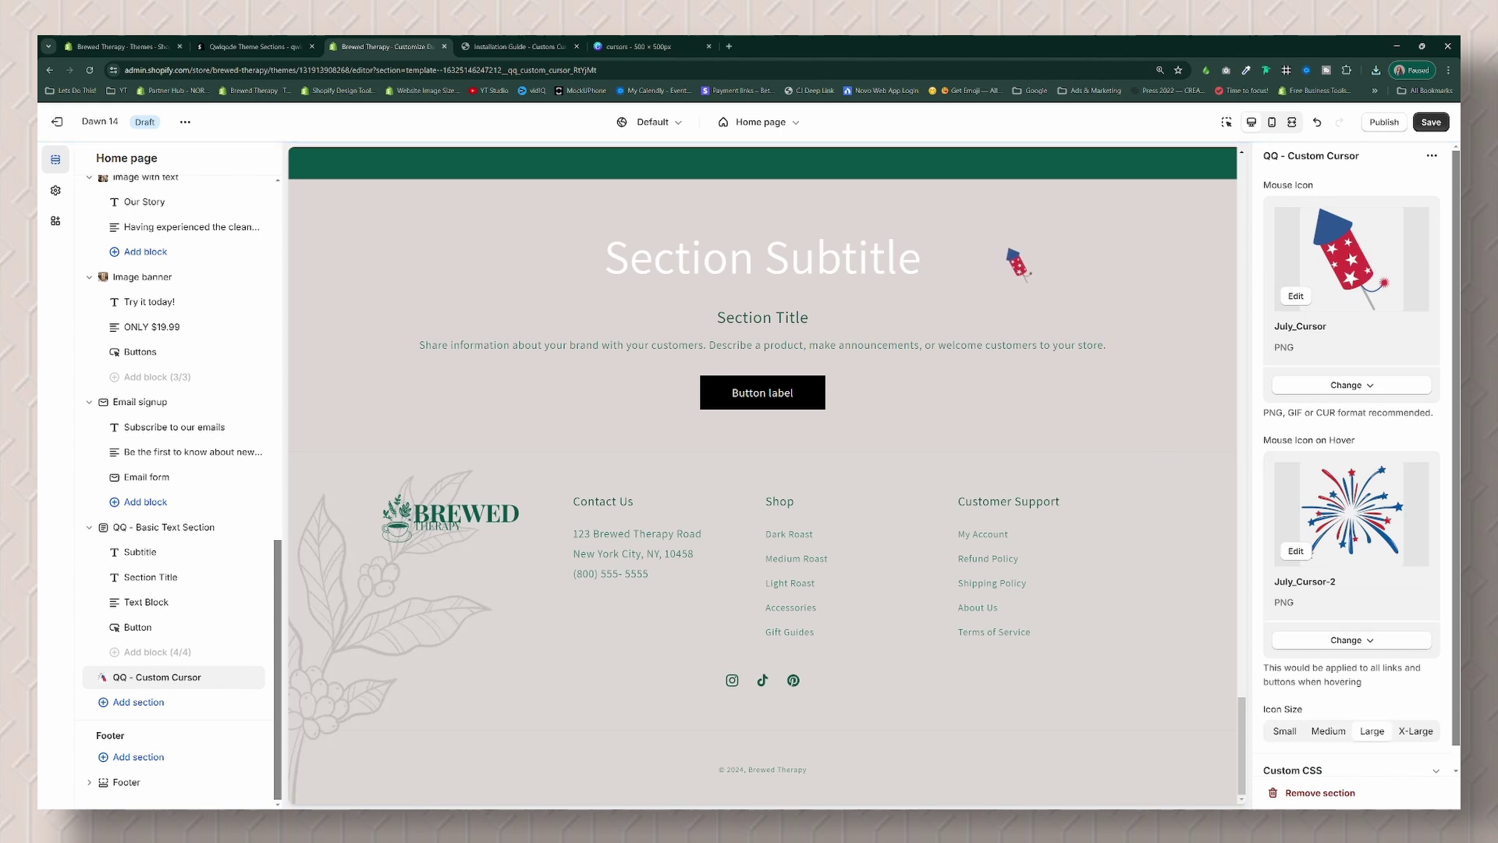
pyautogui.click(1415, 729)
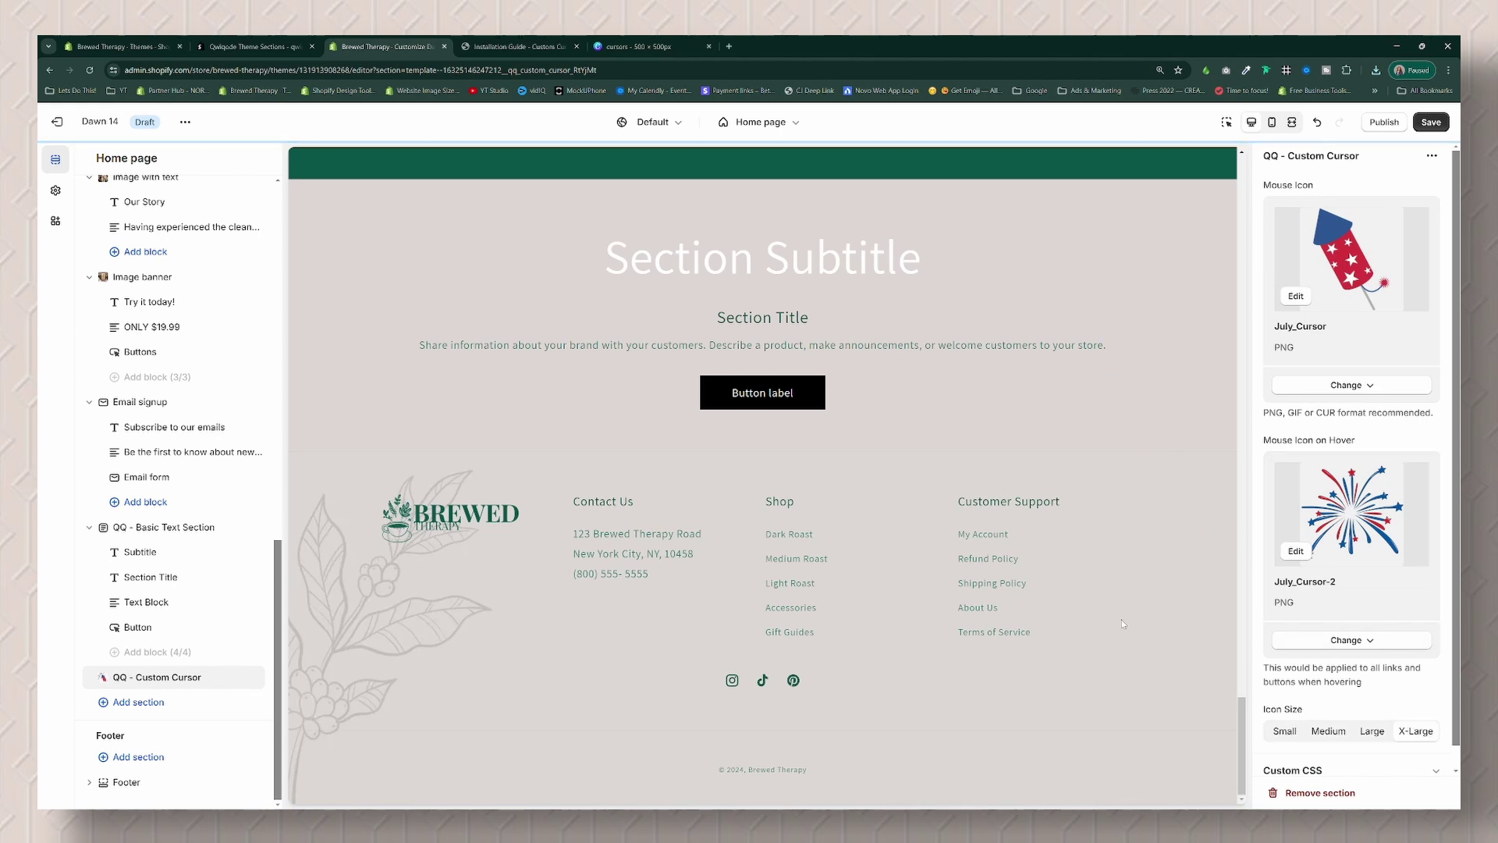
pyautogui.click(1374, 733)
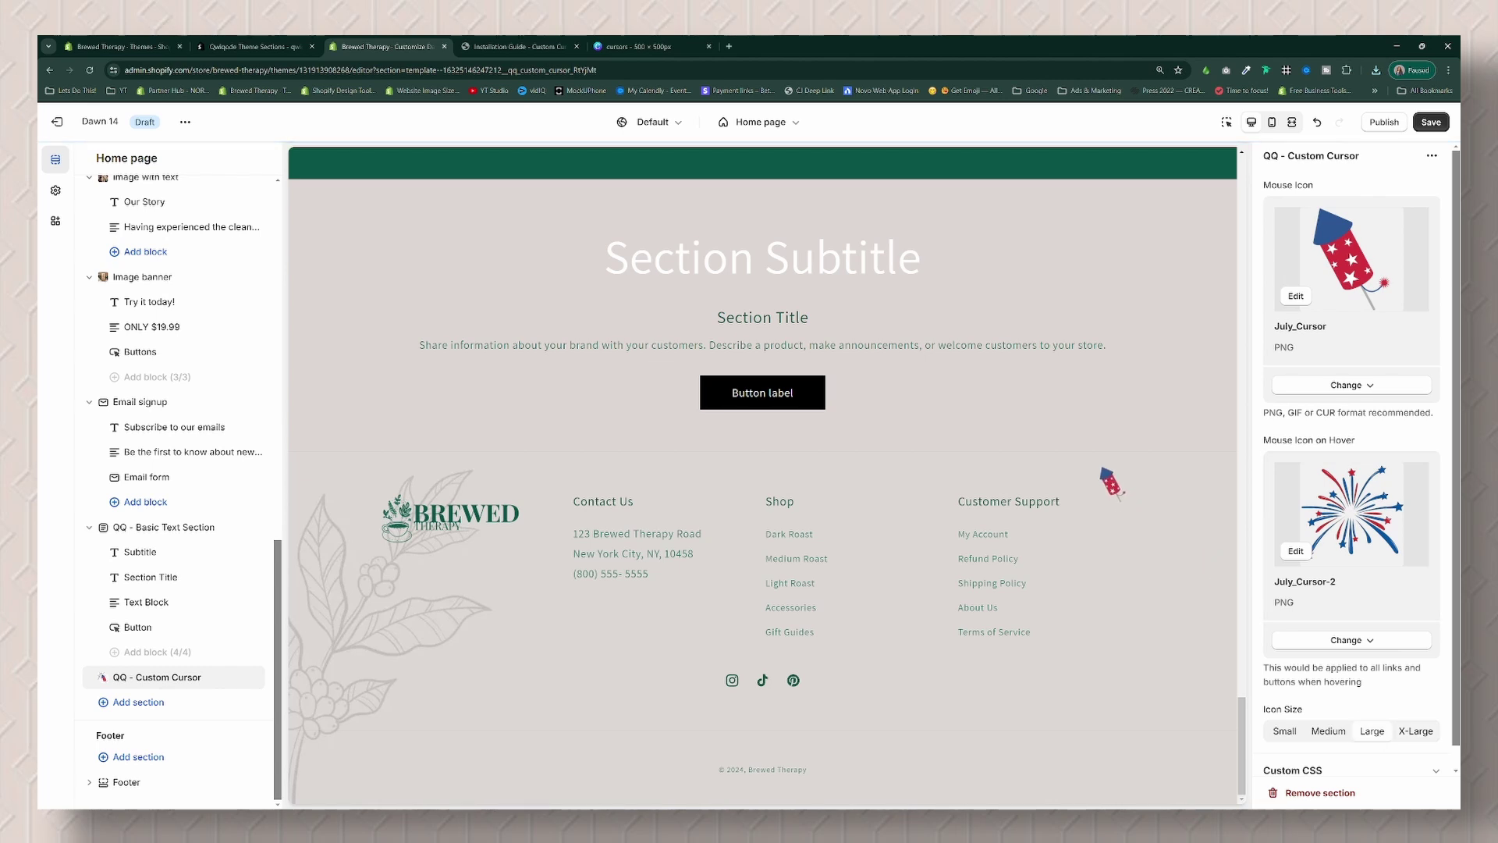
pyautogui.click(1425, 123)
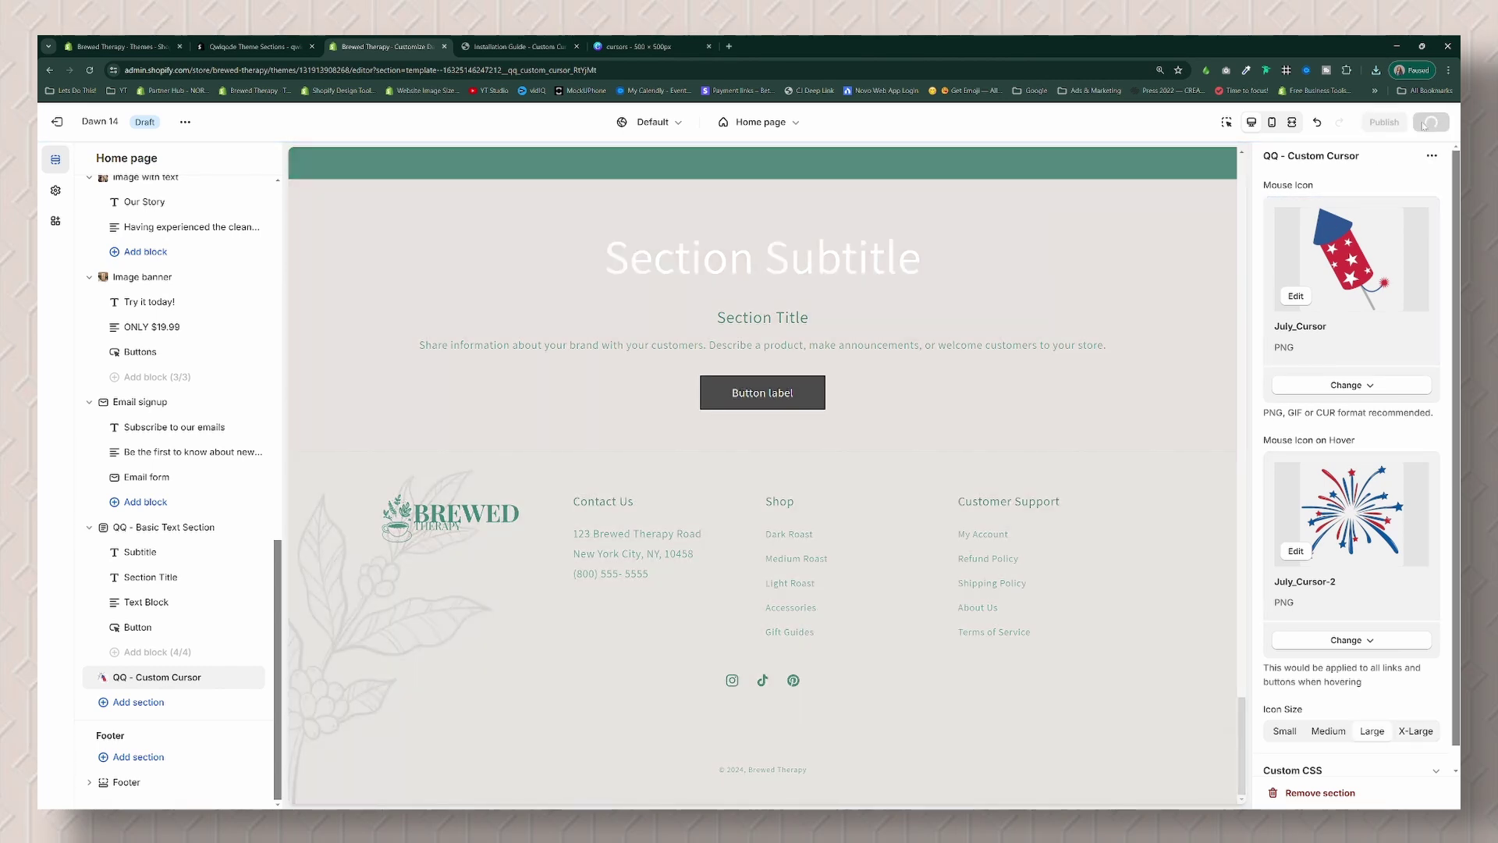
# Step: Preview the Dawn 14 storefront to check the custom cursor and its hover icon
pyautogui.click(185, 121)
pyautogui.click(110, 254)
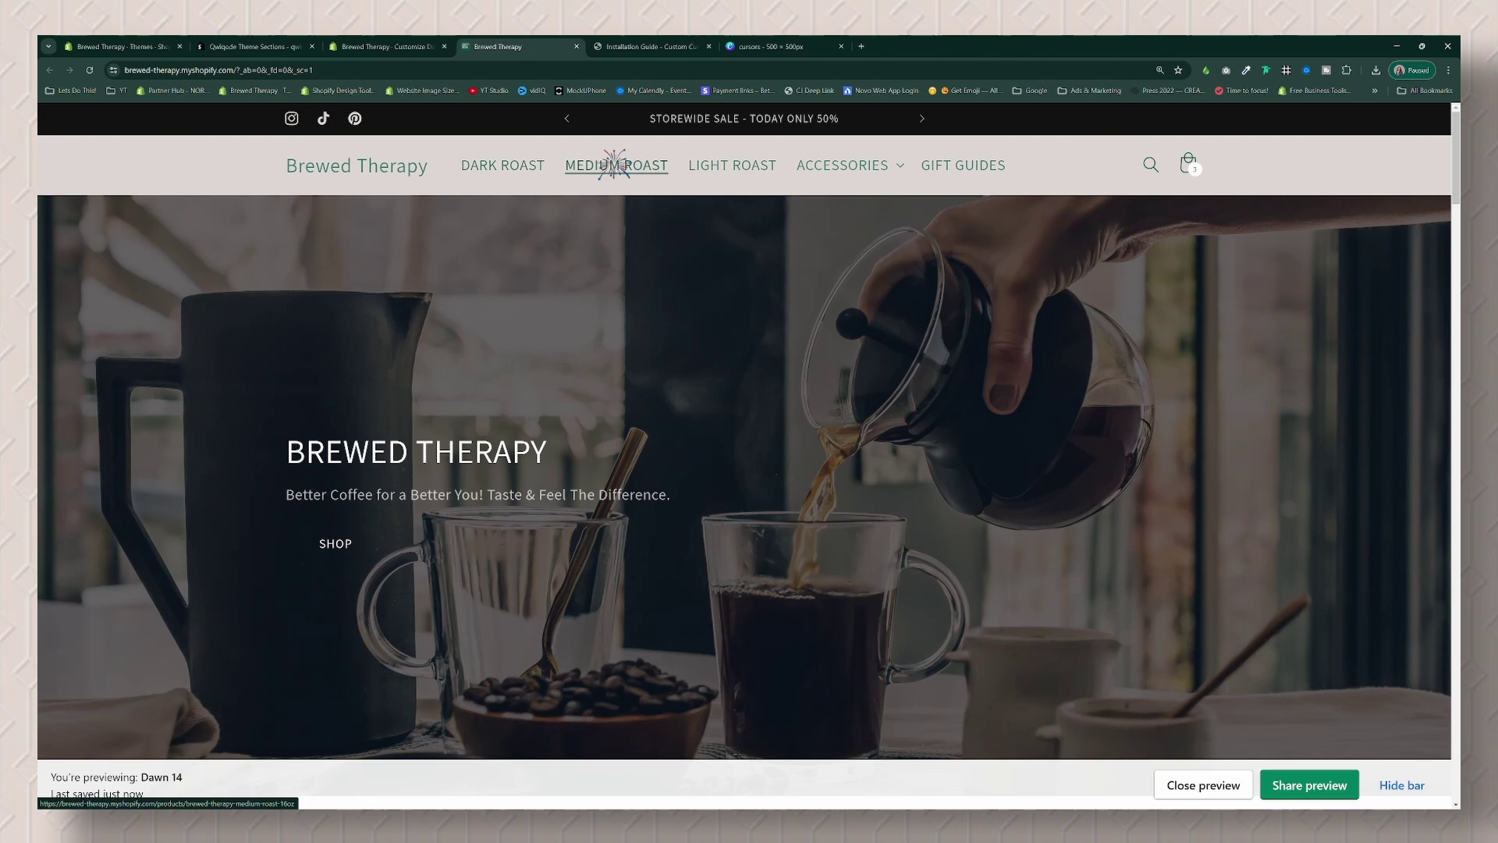
pyautogui.hotkey('ctrl', 'shift', 'Tab')
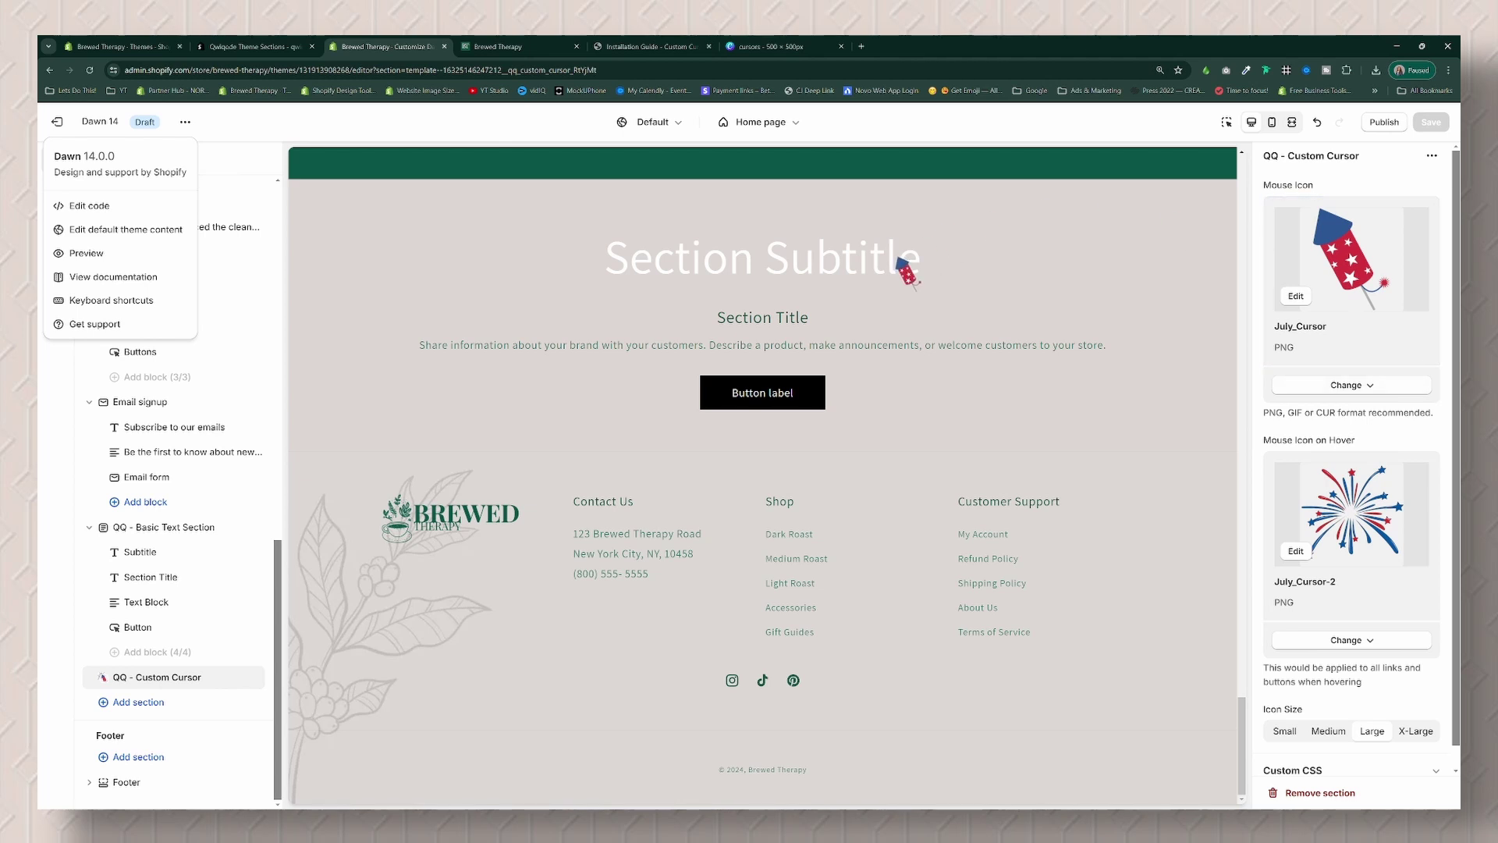
pyautogui.hotkey('ctrl', '1')
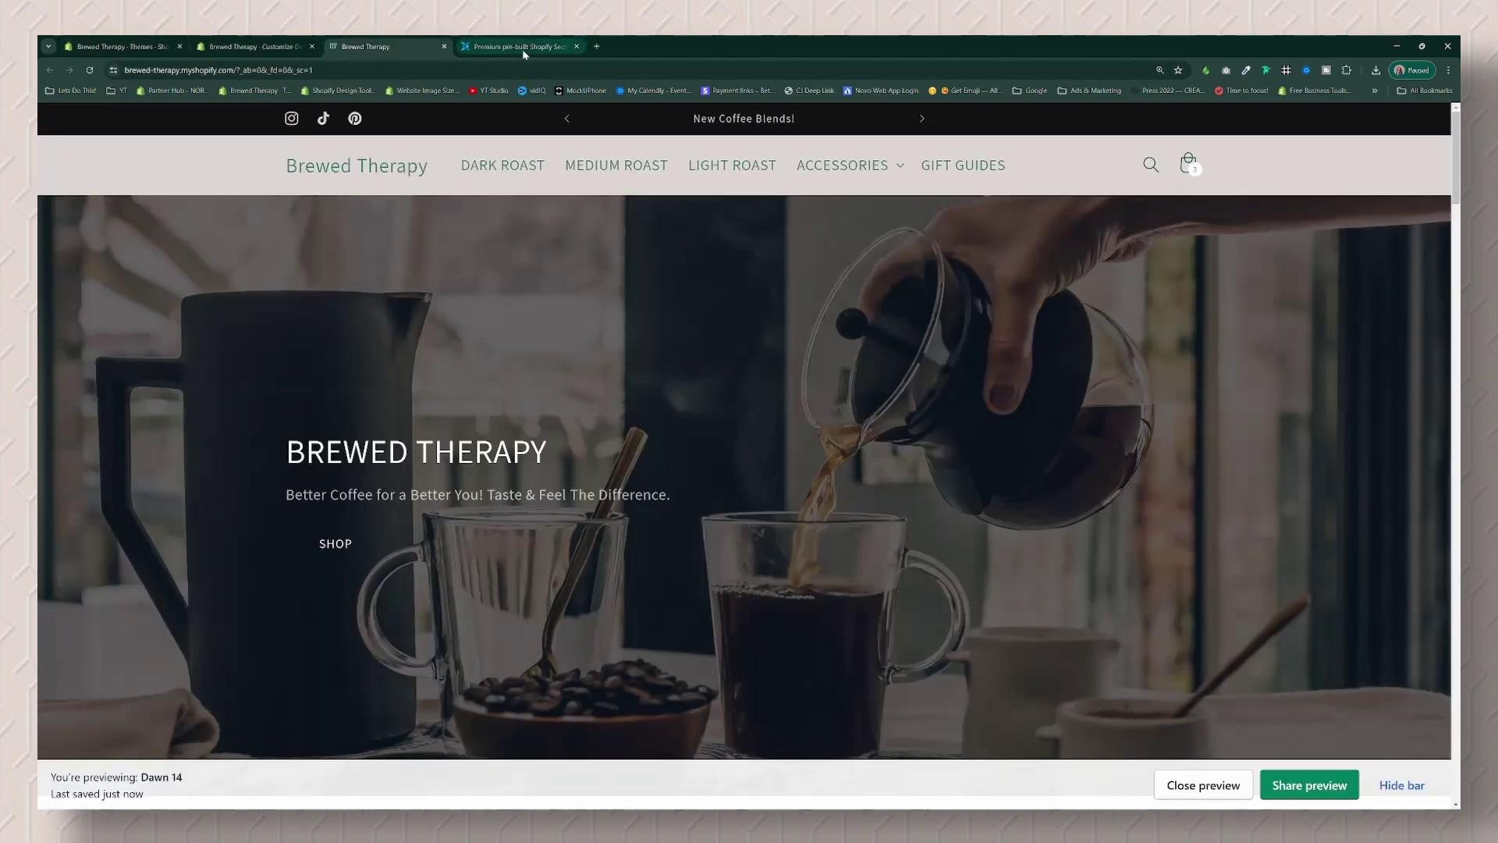
# Step: Switch to the Qwiqode website, open Custom Cursor from the Free Sections collection, and add it to the cart
pyautogui.click(526, 49)
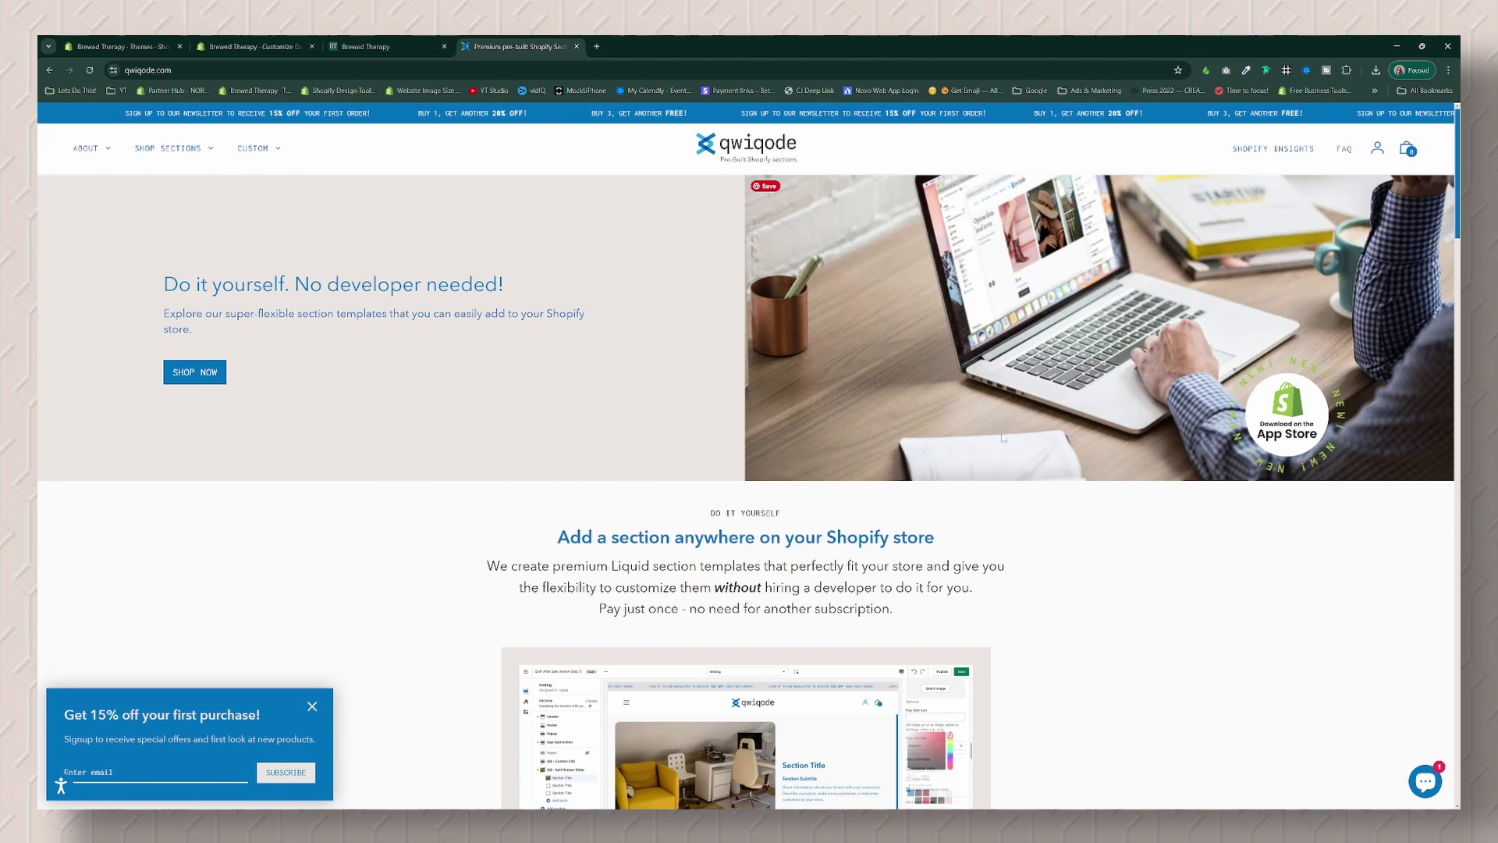
pyautogui.moveTo(196, 151)
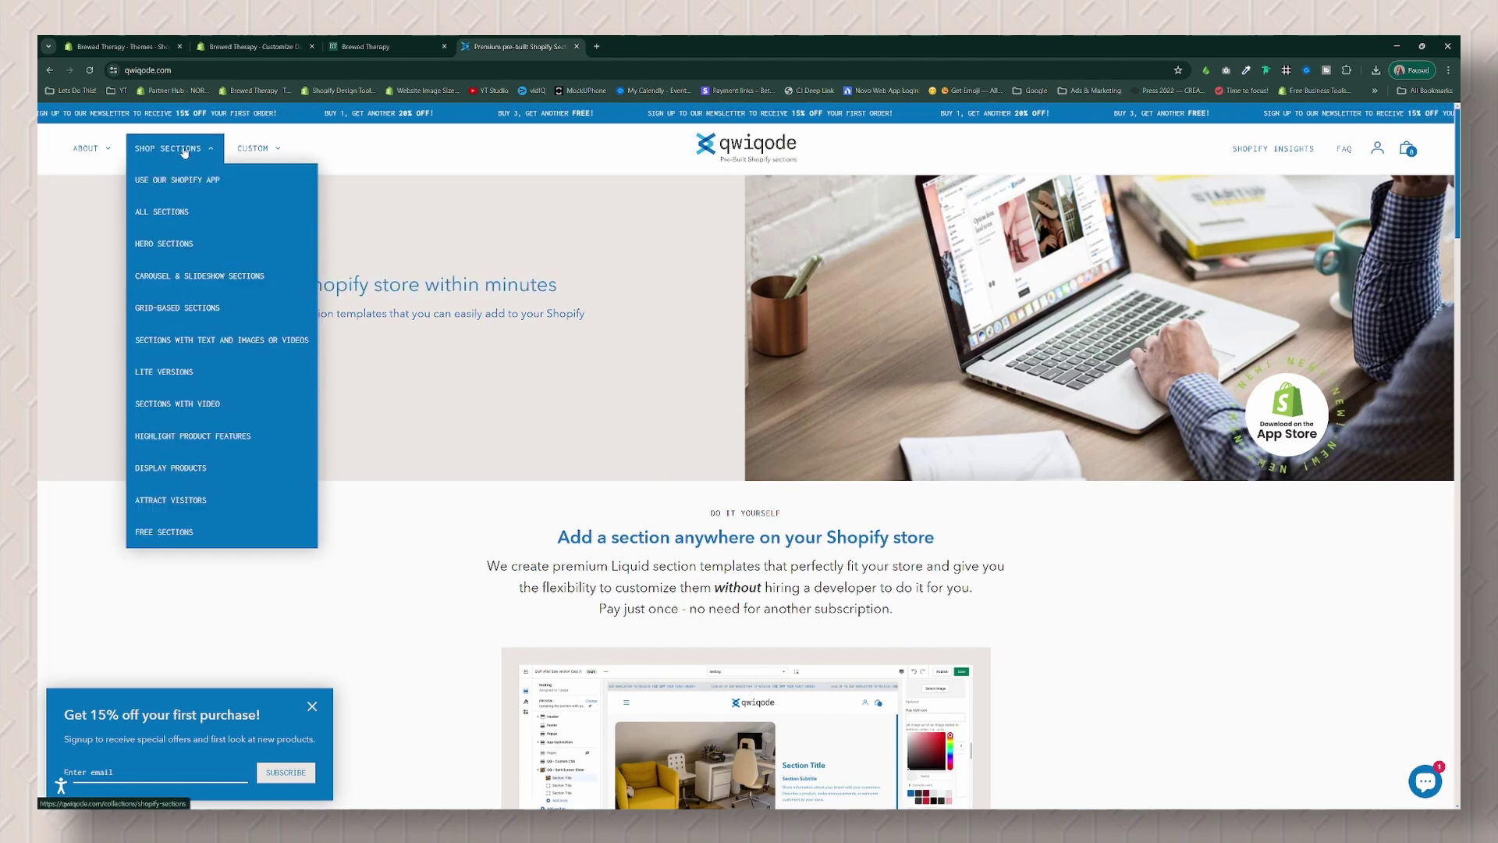
pyautogui.click(162, 150)
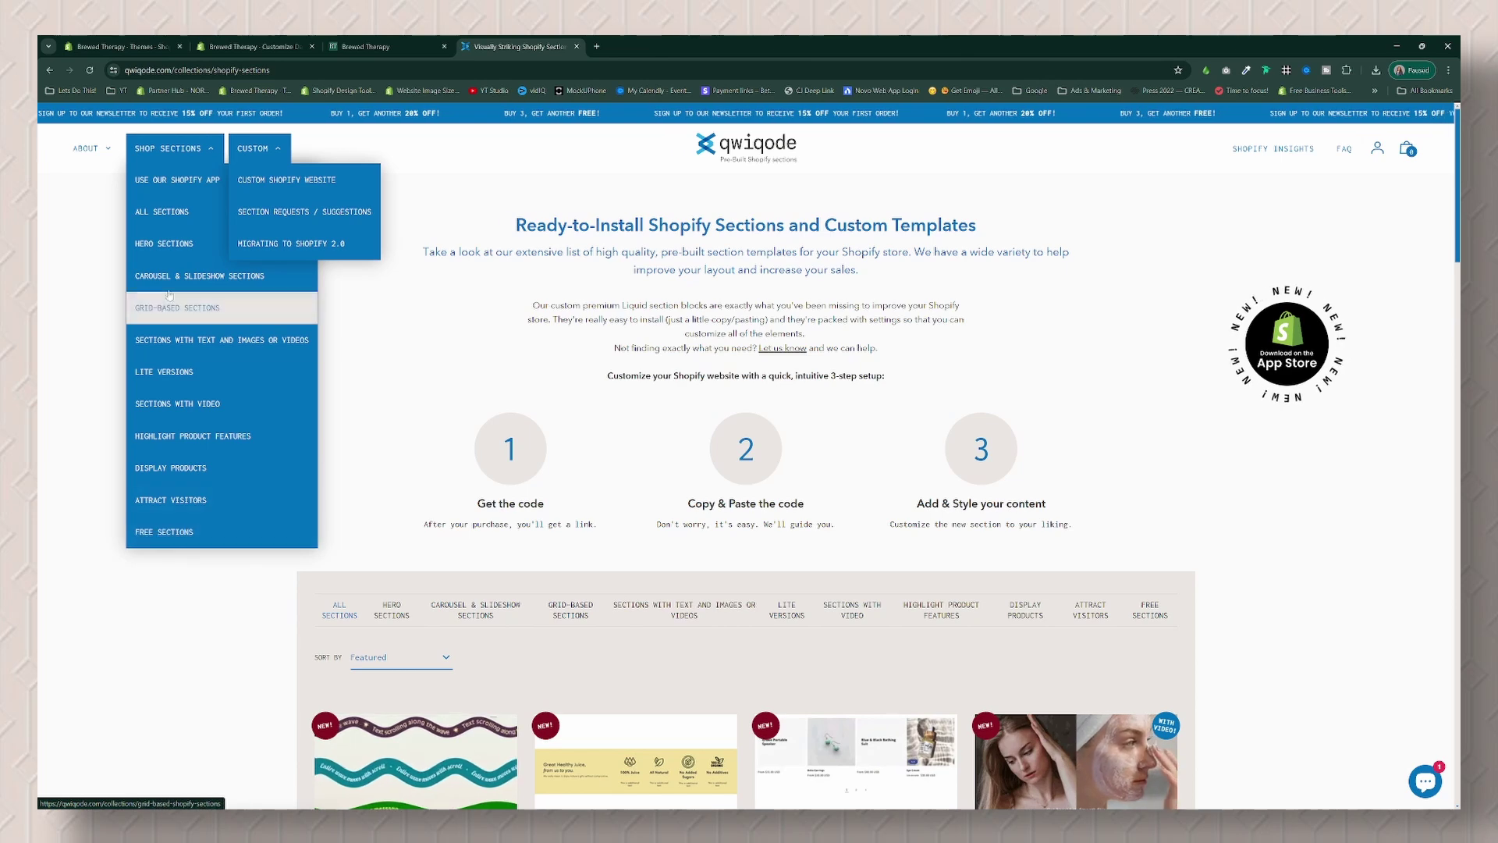
pyautogui.click(165, 532)
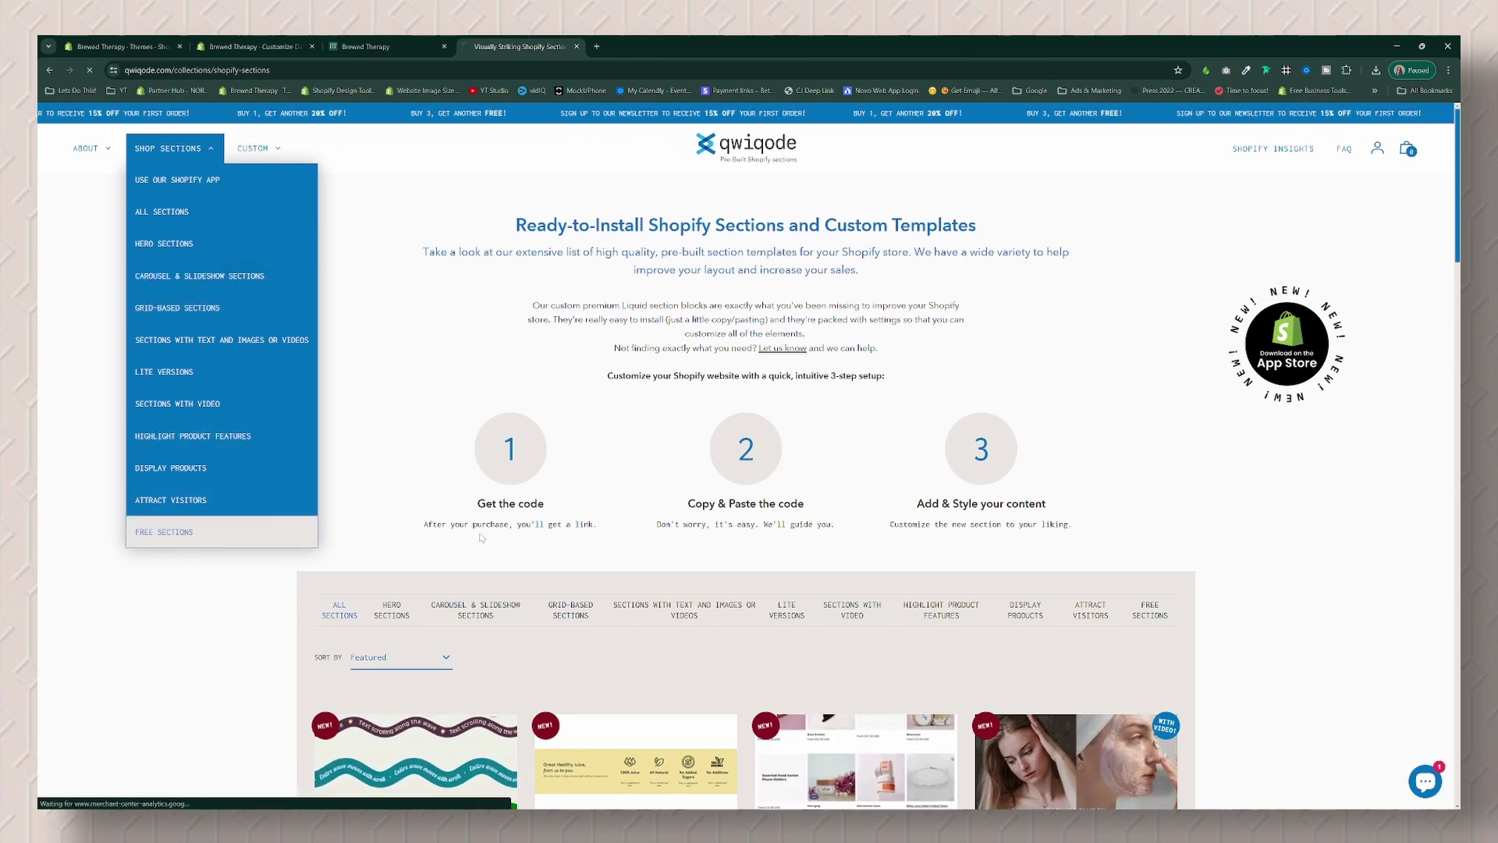
pyautogui.scroll(-3, 527, 544)
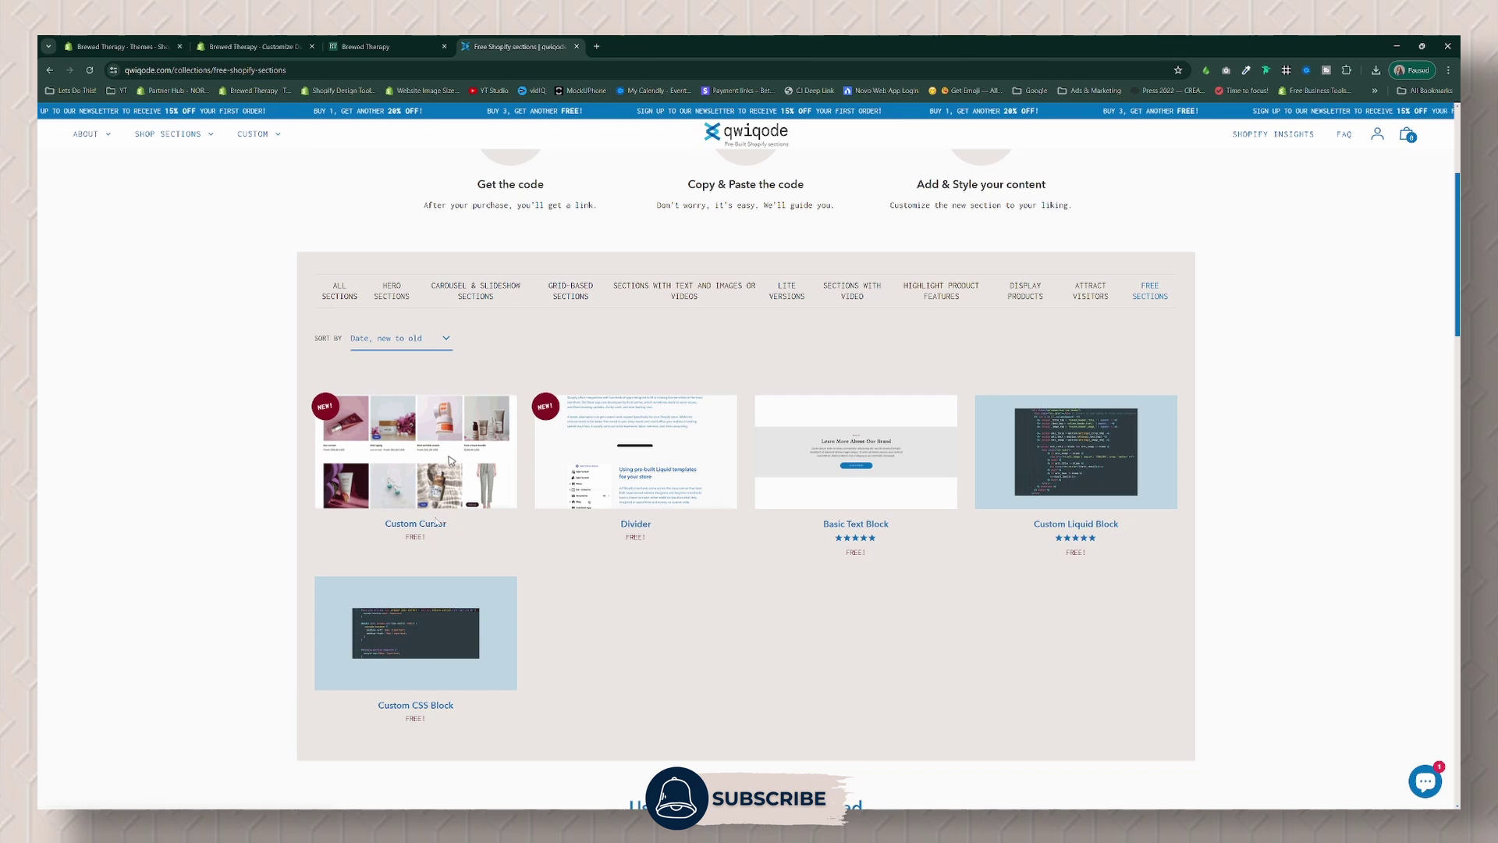
pyautogui.click(440, 468)
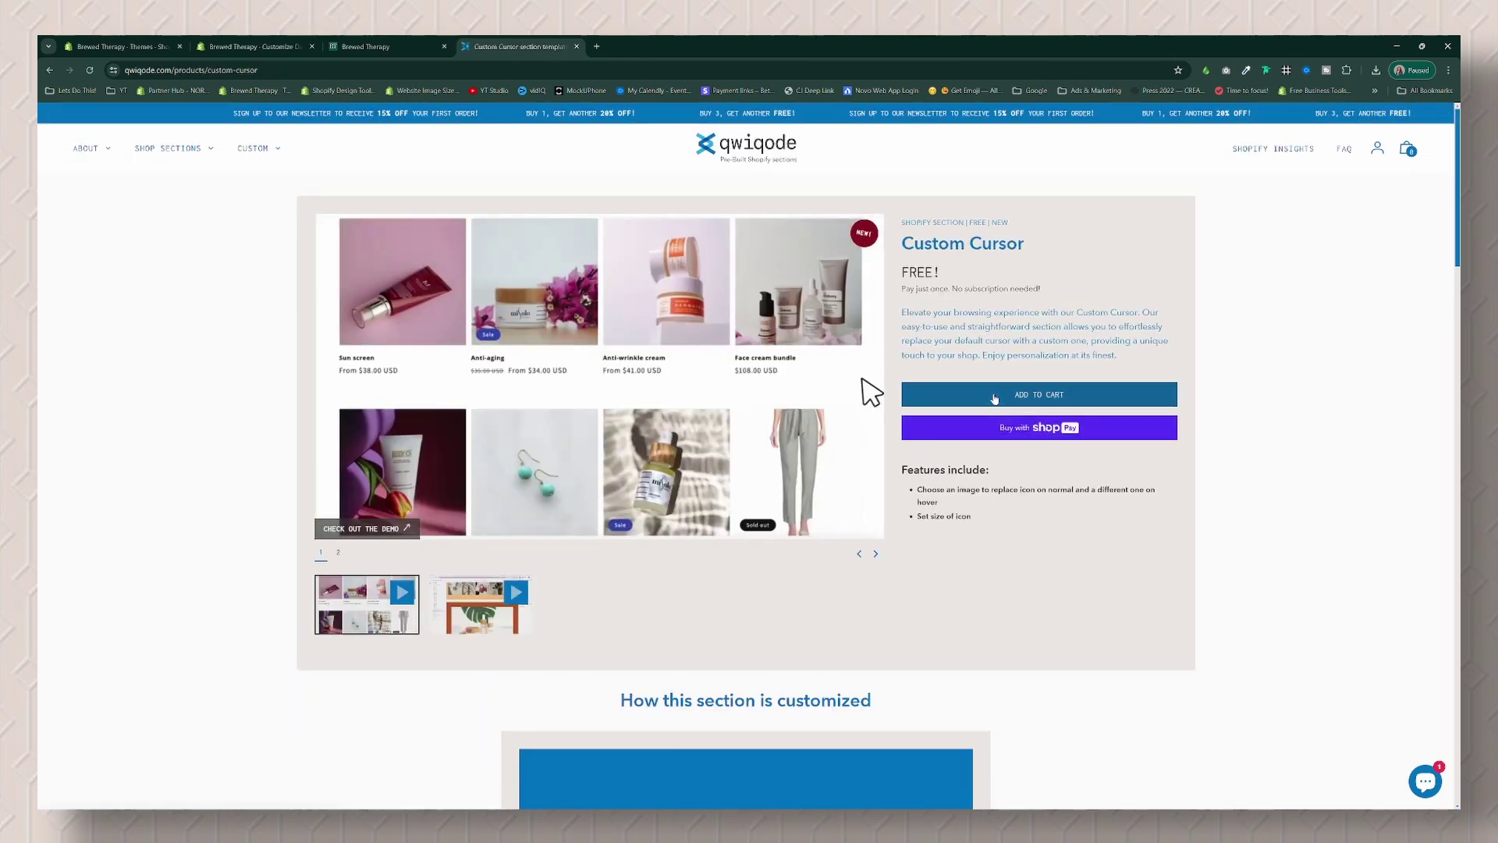
pyautogui.click(1023, 400)
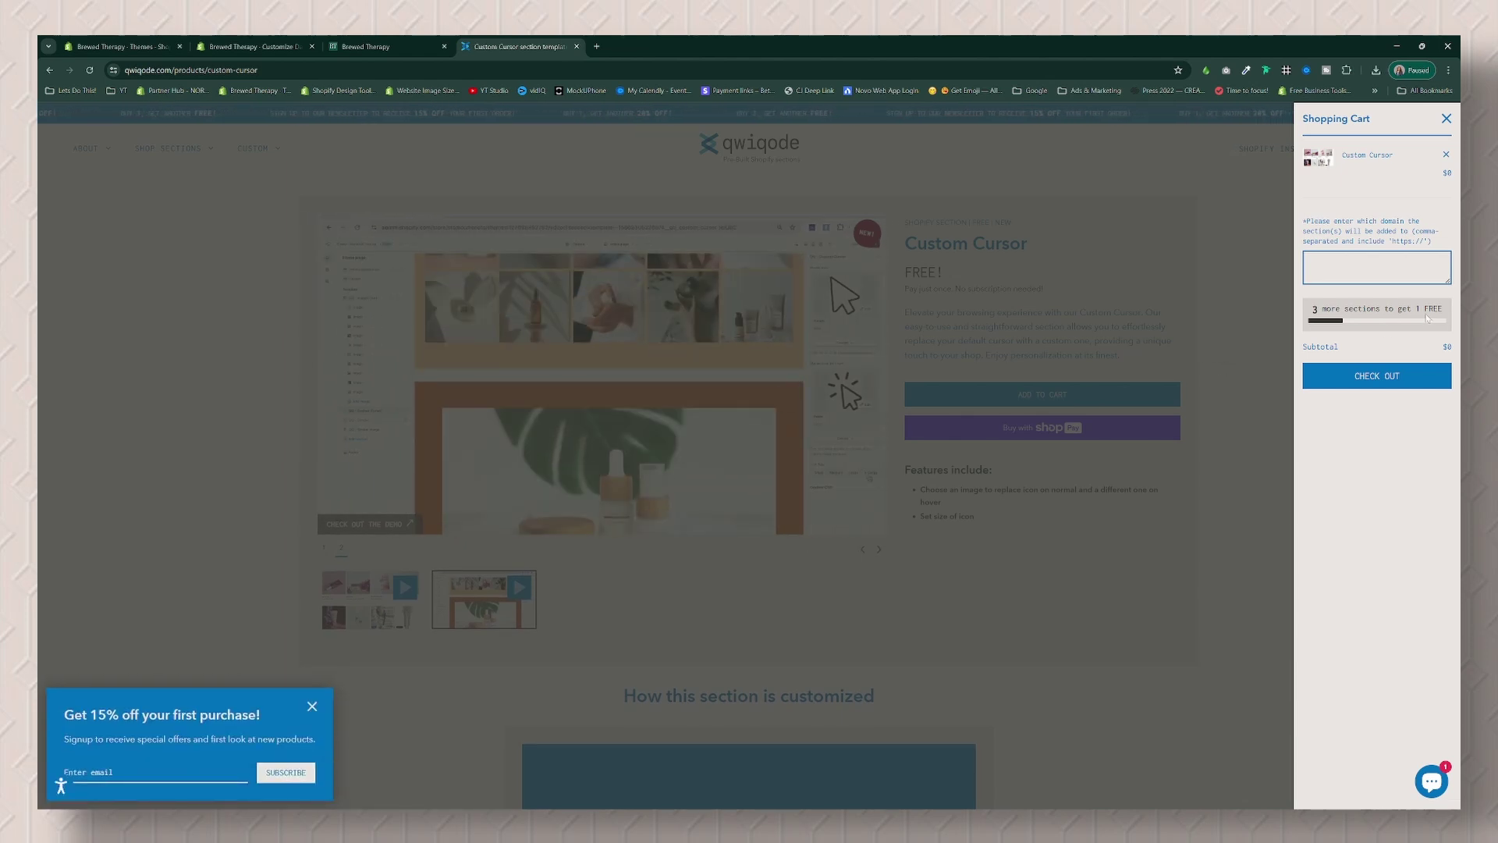
# Step: Extract QQ-CustomCursor_1_0.zip in the Snippets folder, enlarge the extracted folder's window, and select the Custom Cursor installation guide PDF
pyautogui.moveTo(996, 39); pyautogui.dragTo(995, 224)
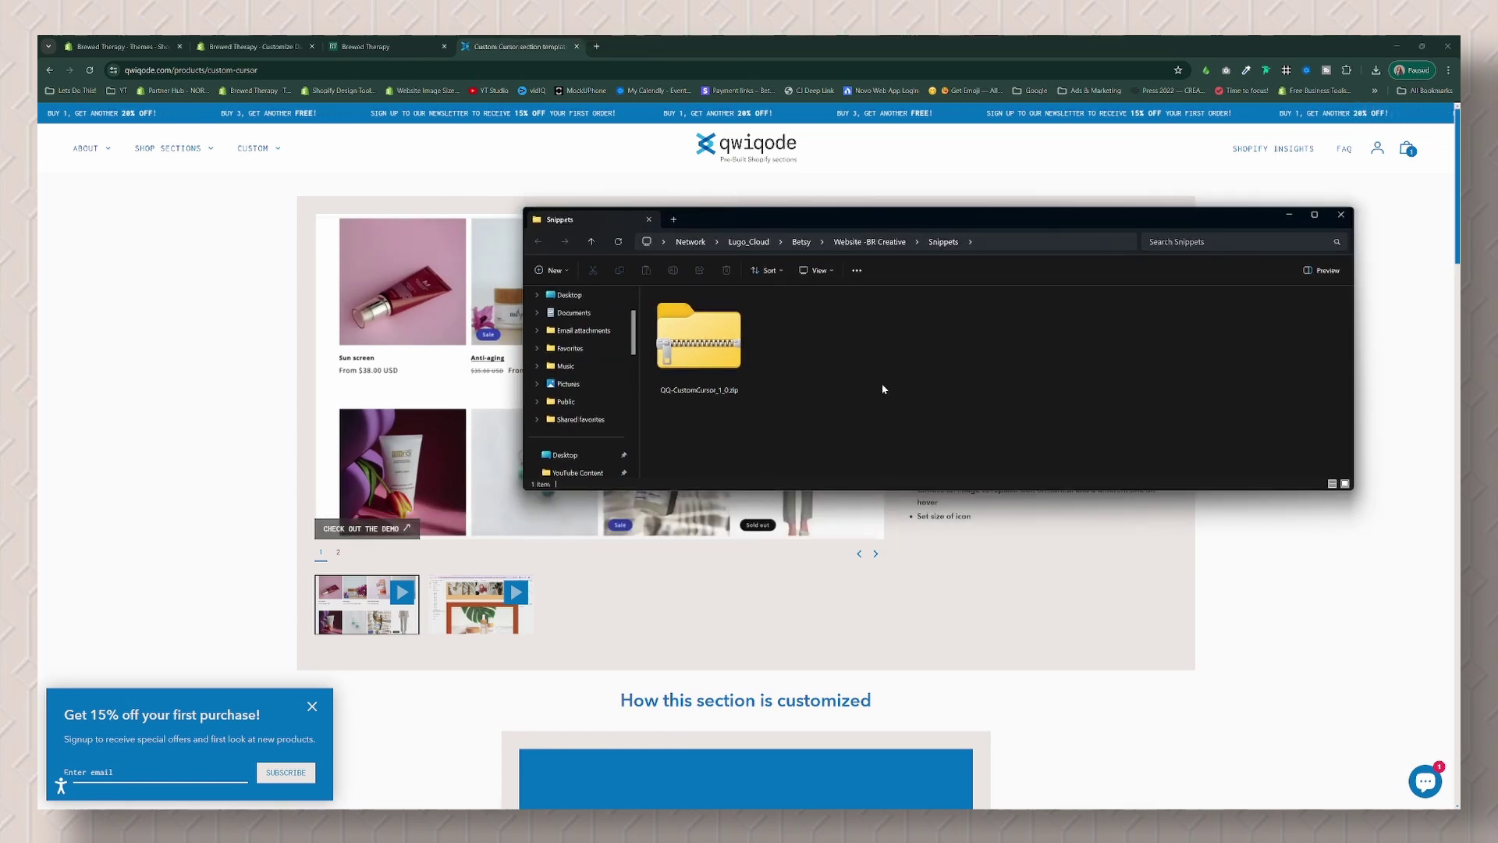
pyautogui.click(694, 355)
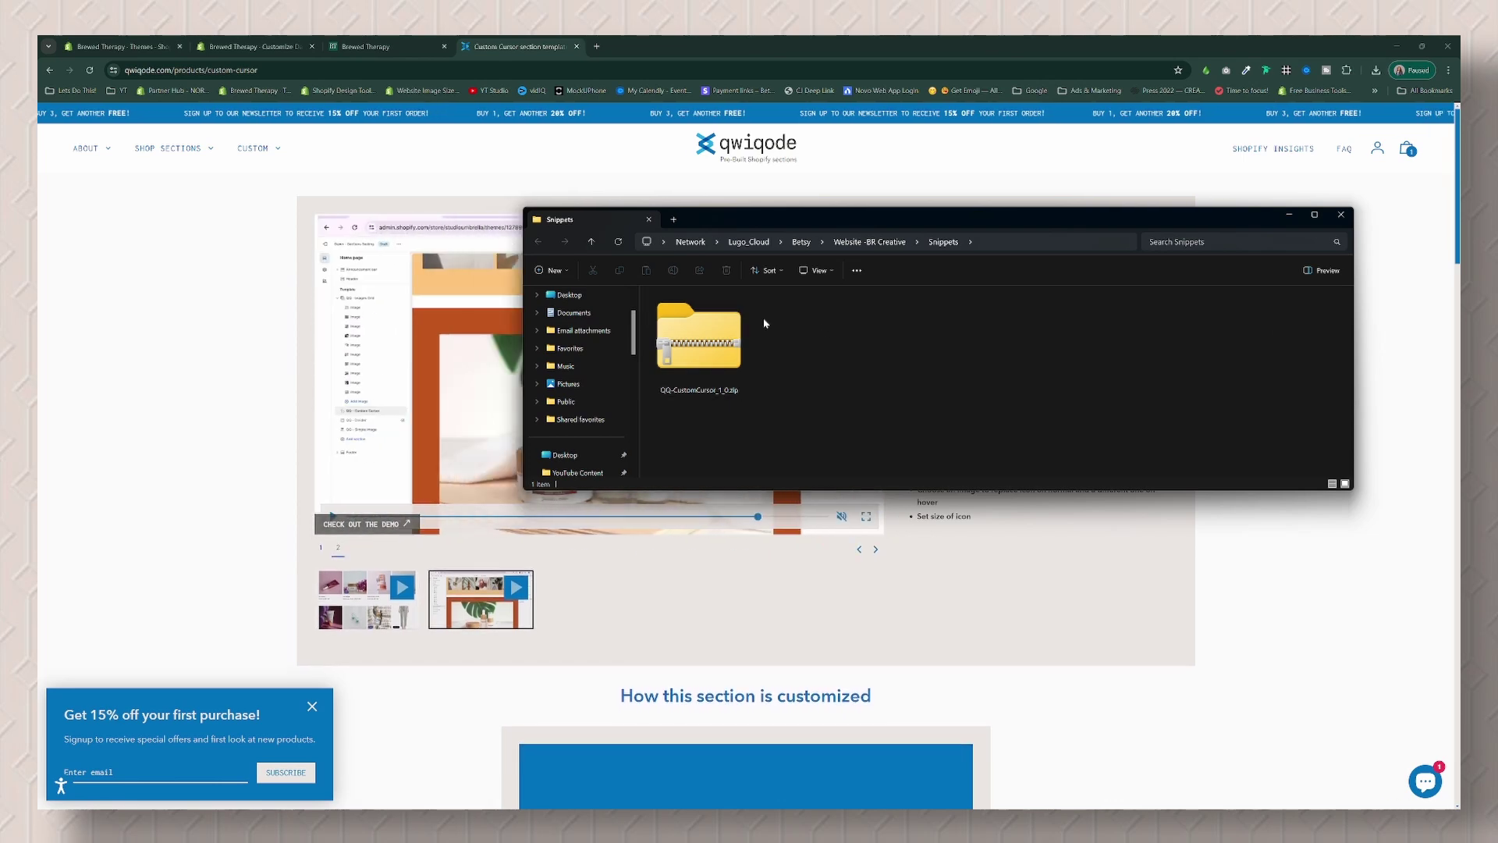
pyautogui.click(702, 337)
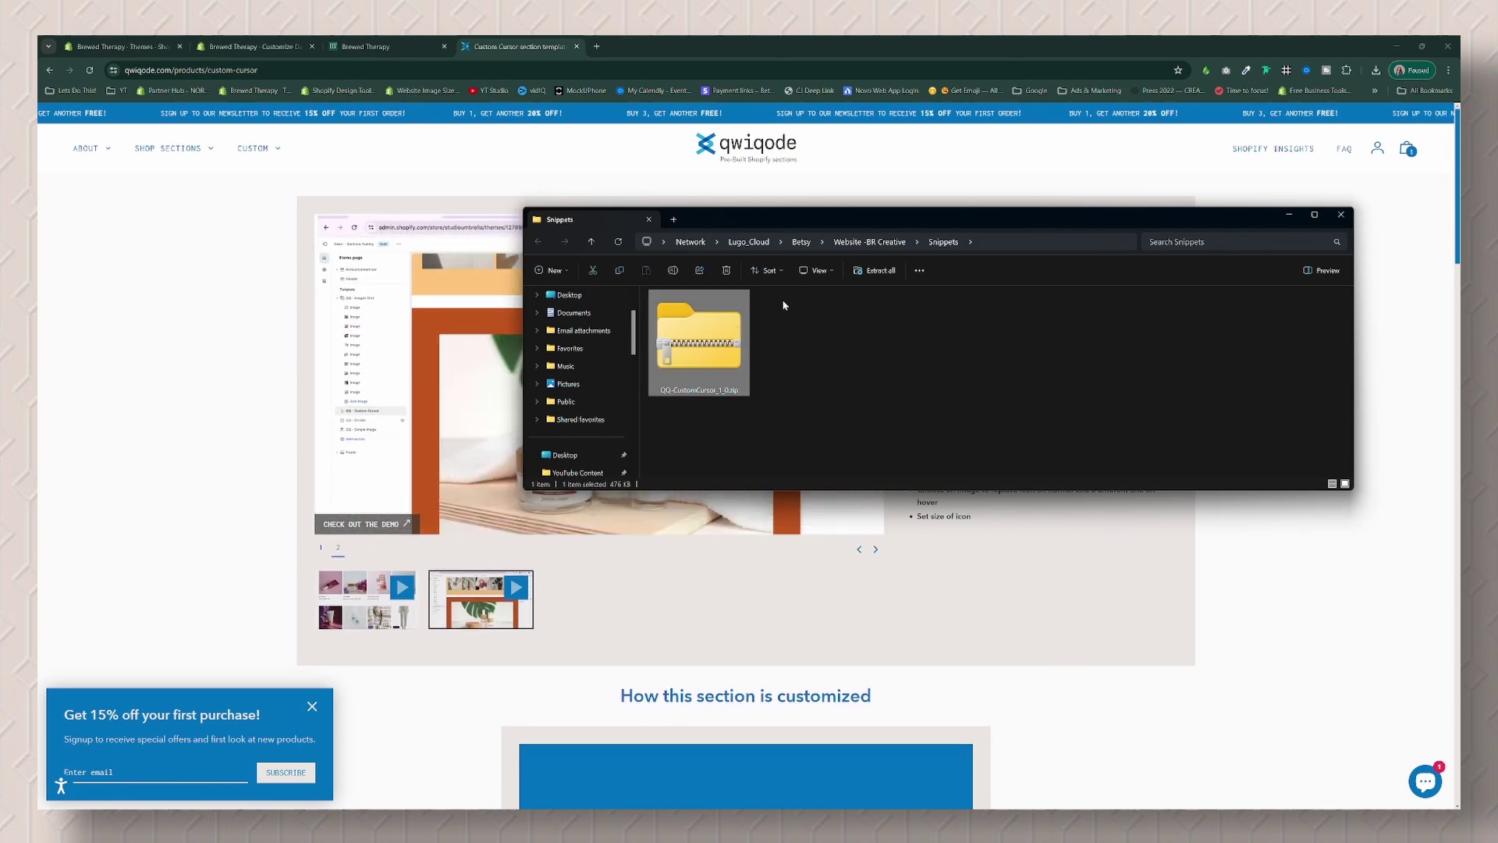
pyautogui.click(879, 271)
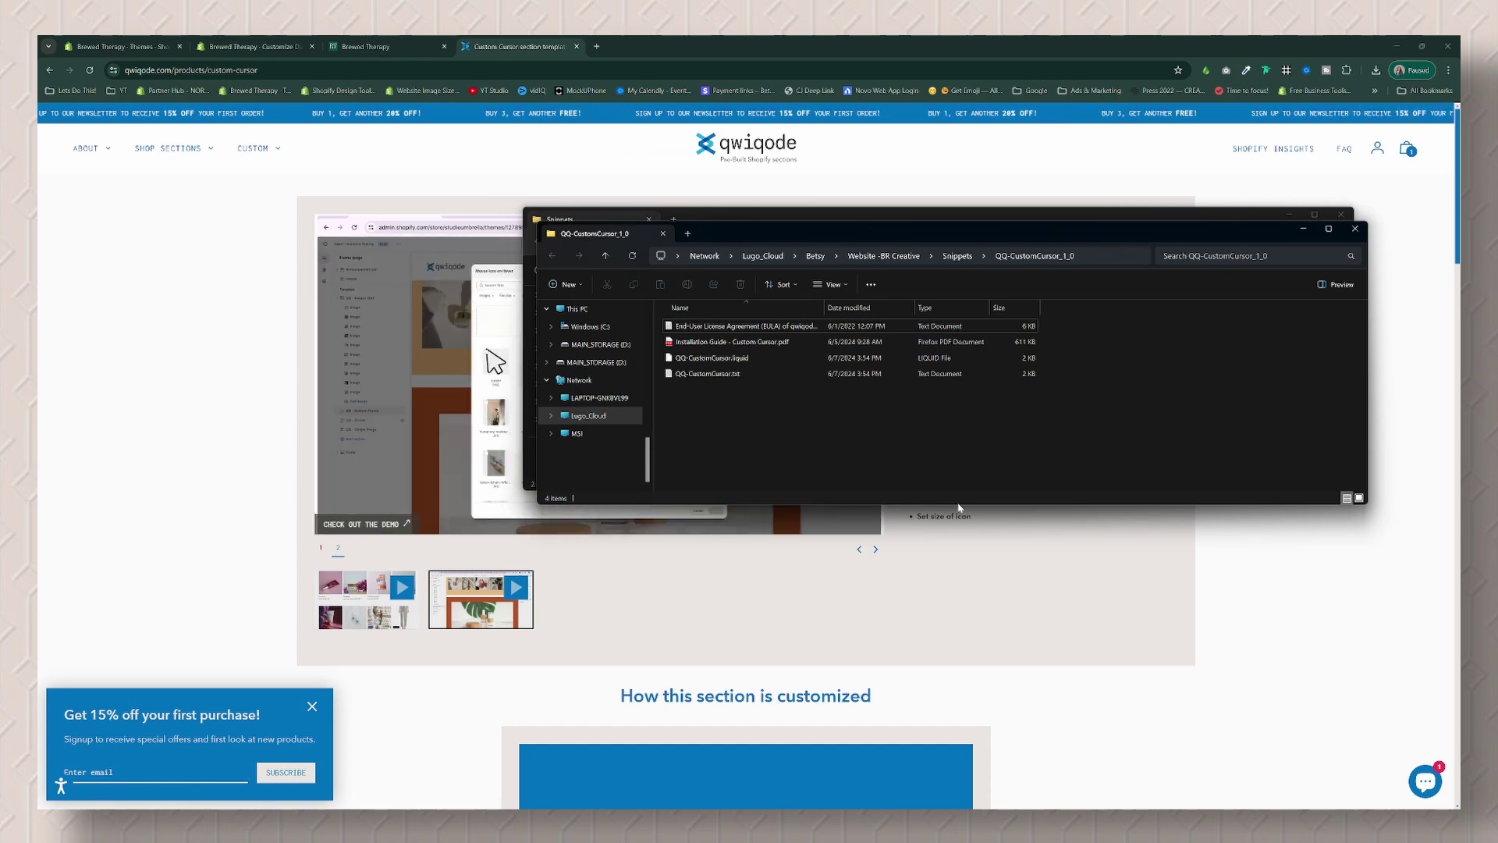
pyautogui.moveTo(960, 506); pyautogui.dragTo(937, 679)
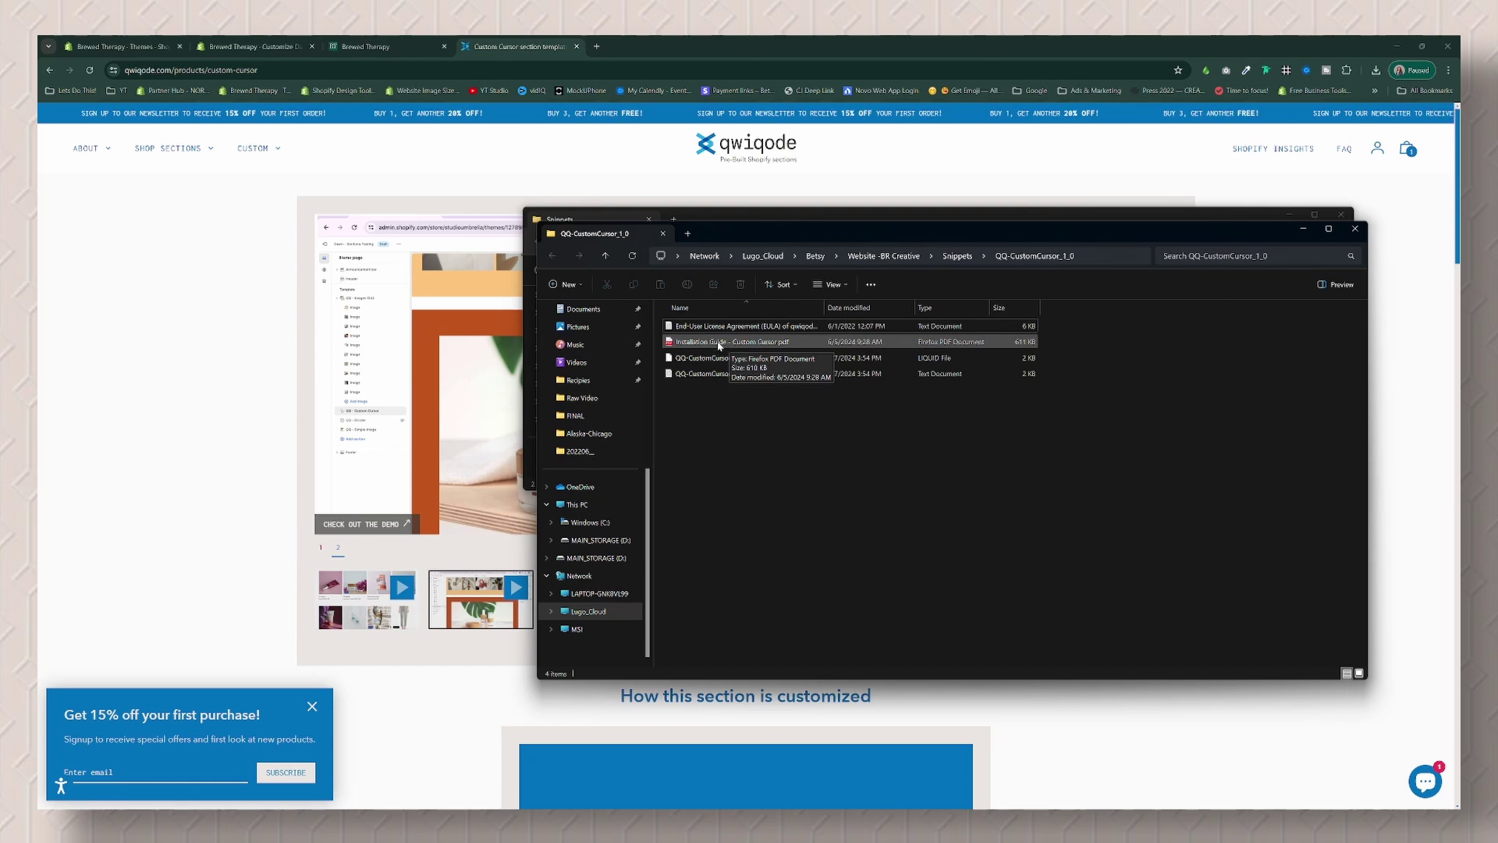
pyautogui.click(768, 345)
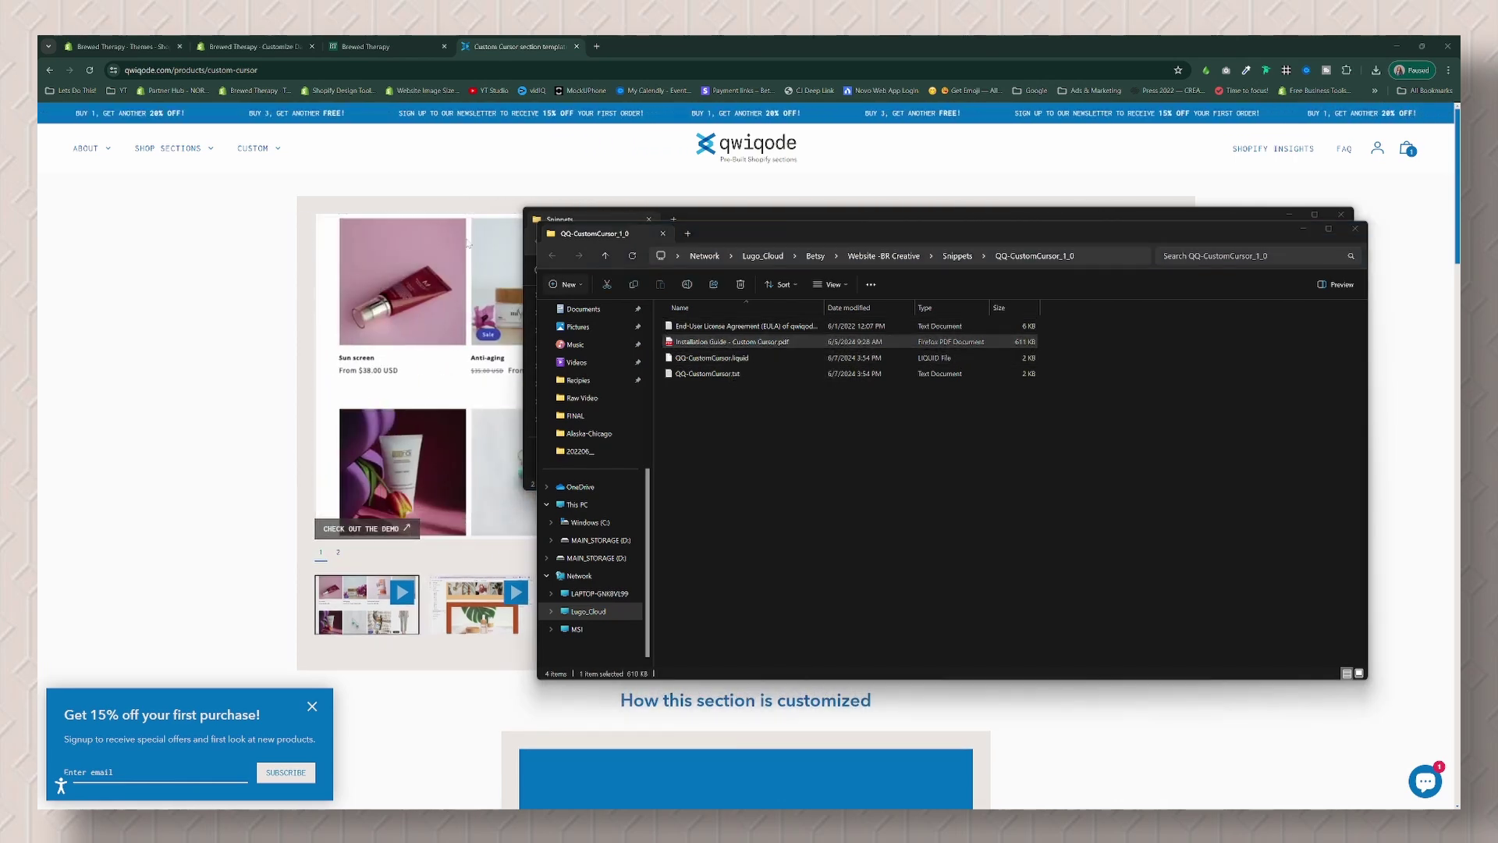
# Step: Open the current Dawn 7 theme in Shopify's theme editor and look through the sections that can be added to the home page
pyautogui.click(124, 45)
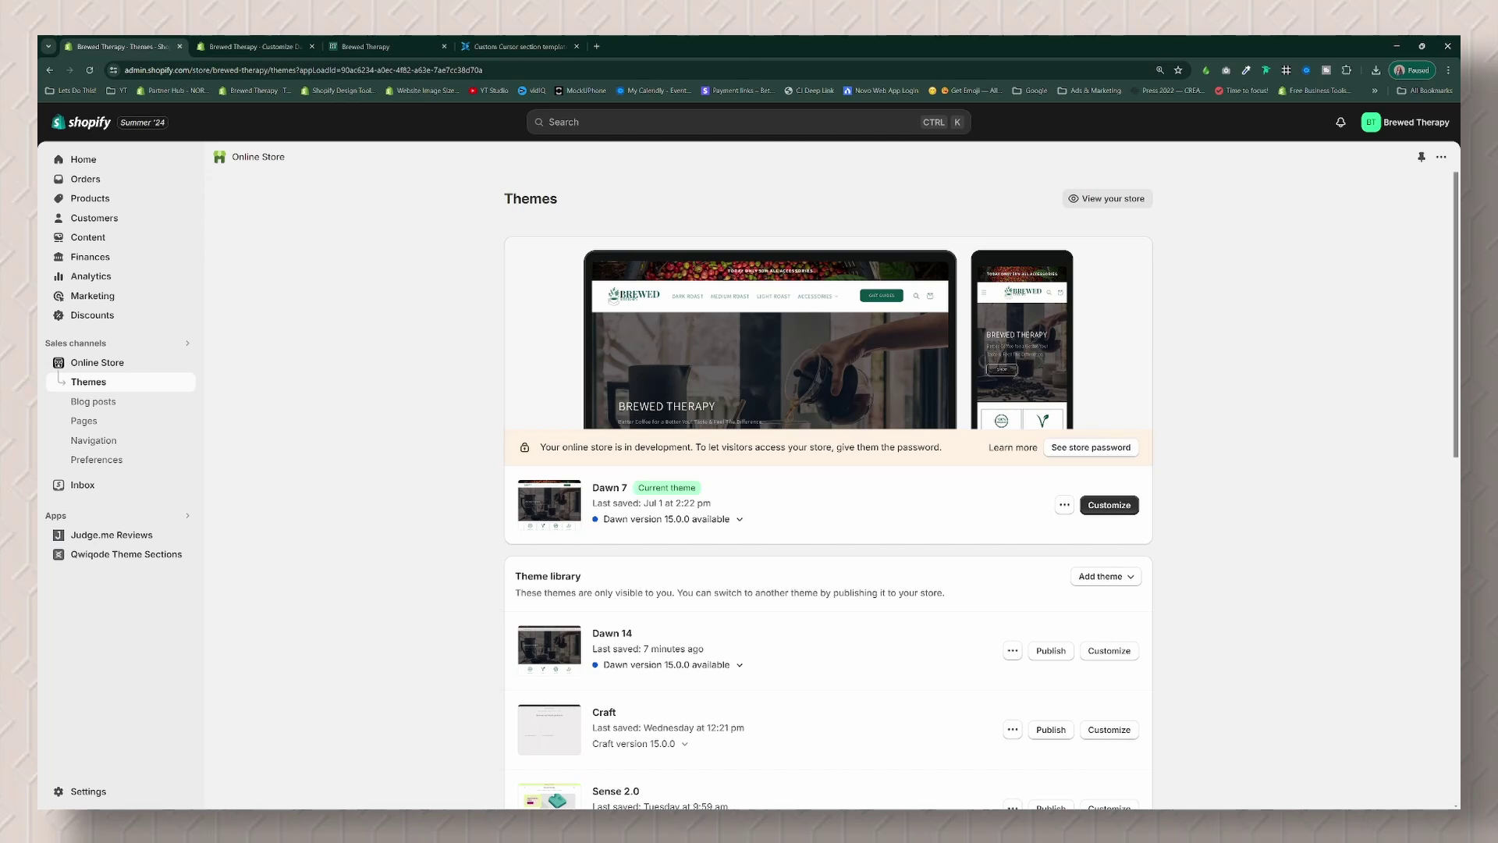
pyautogui.click(1123, 509)
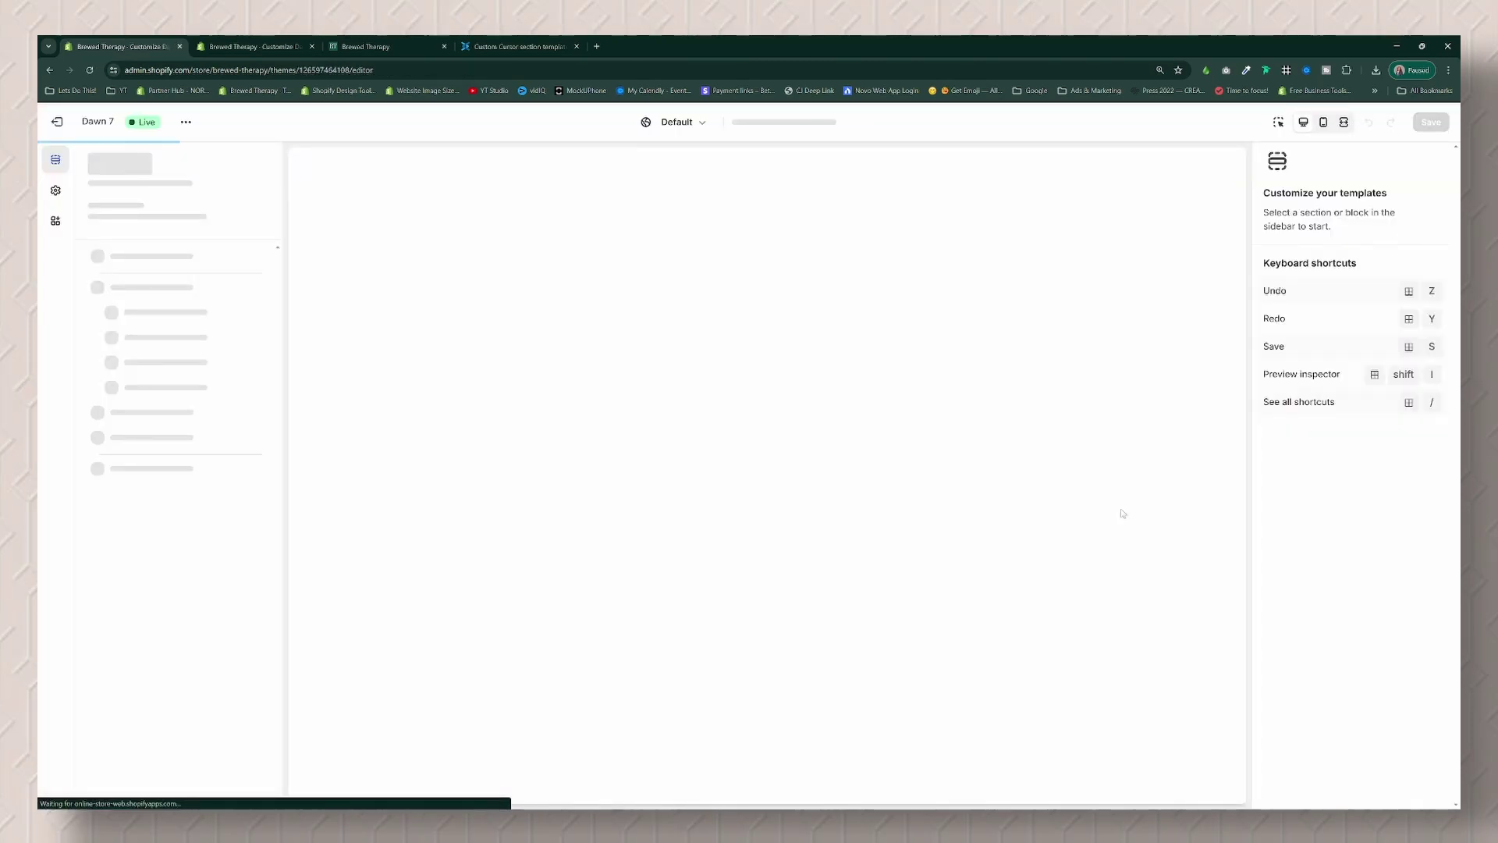
pyautogui.scroll(-8, 219, 552)
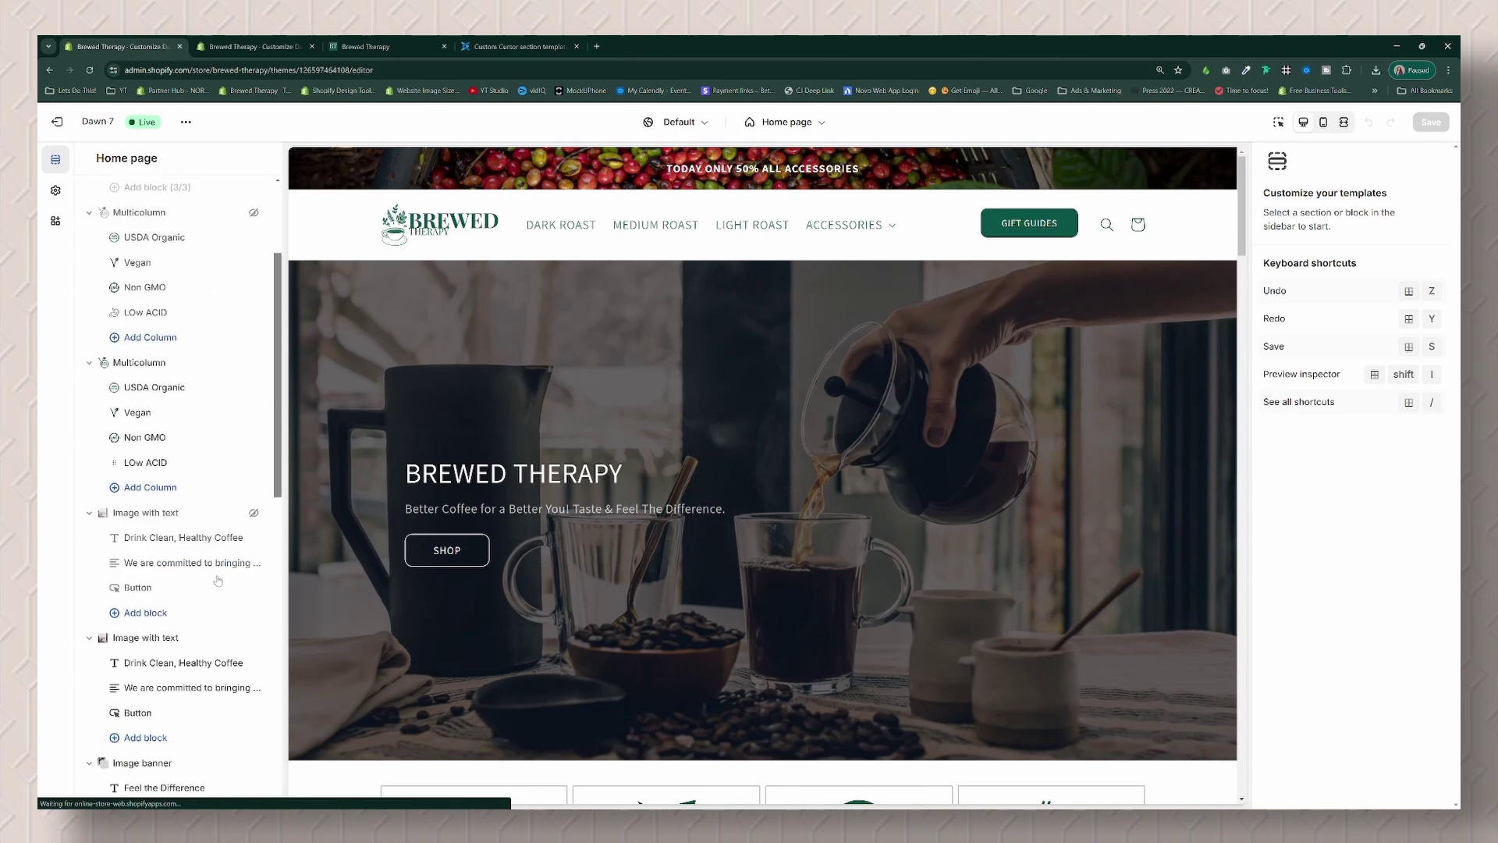
pyautogui.scroll(-3, 170, 745)
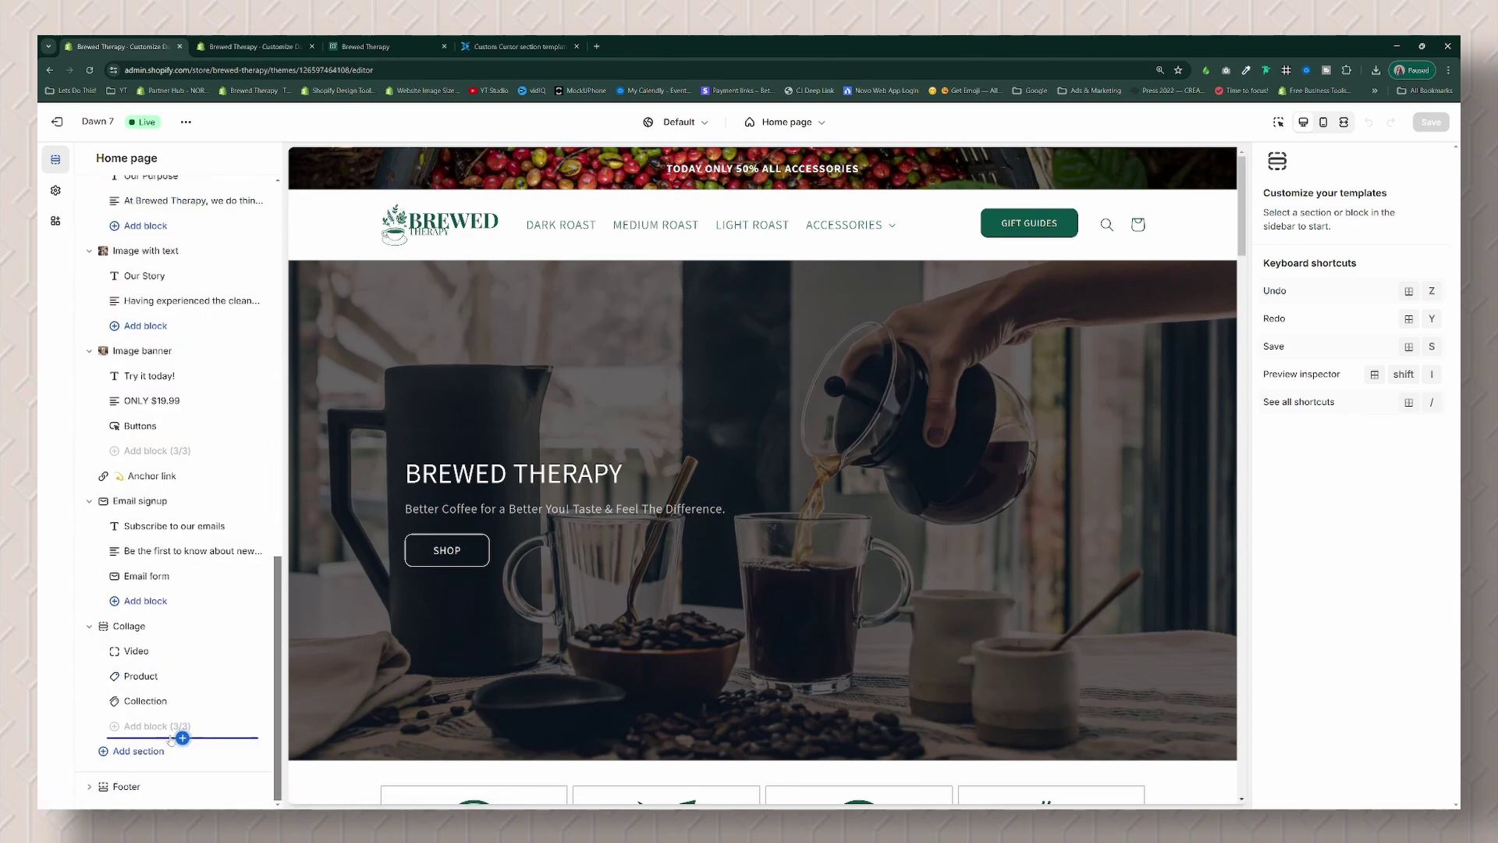
pyautogui.click(144, 751)
pyautogui.scroll(-2, 359, 593)
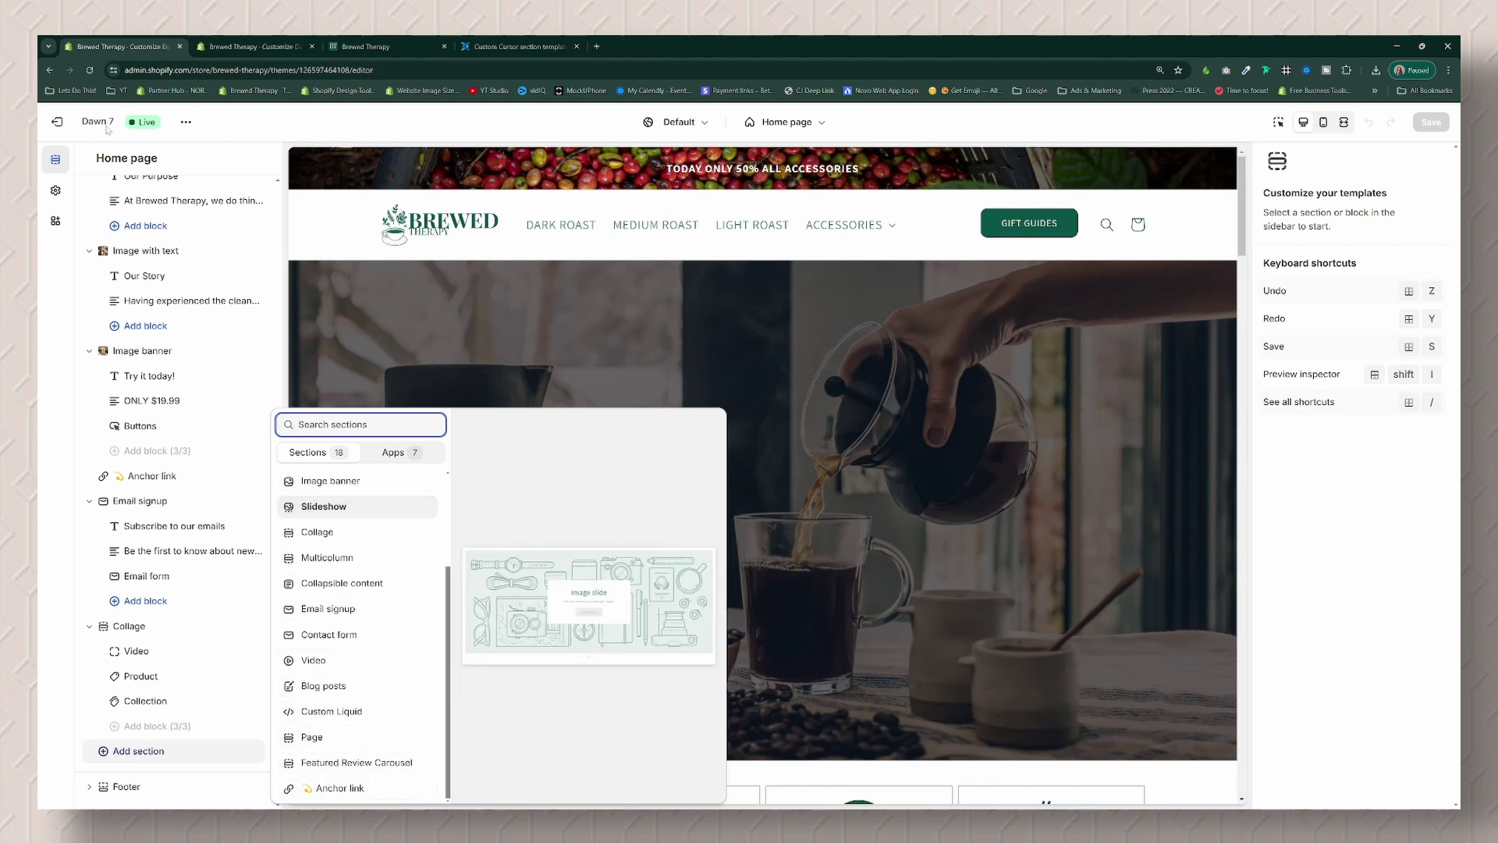
# Step: Leave the theme editor and open the code editor for the current Dawn 7 theme
pyautogui.click(187, 125)
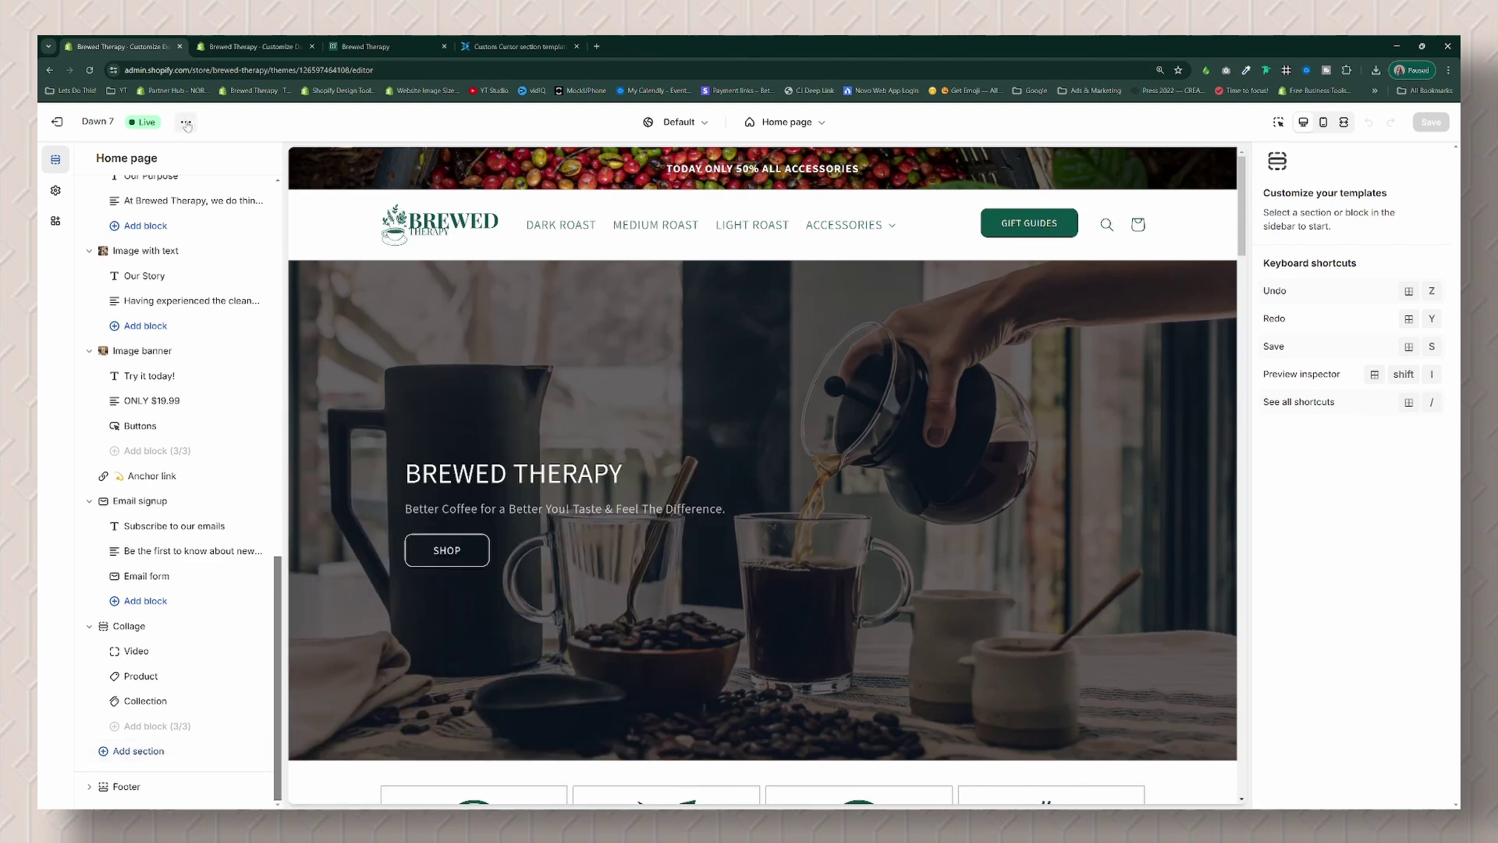
pyautogui.click(187, 125)
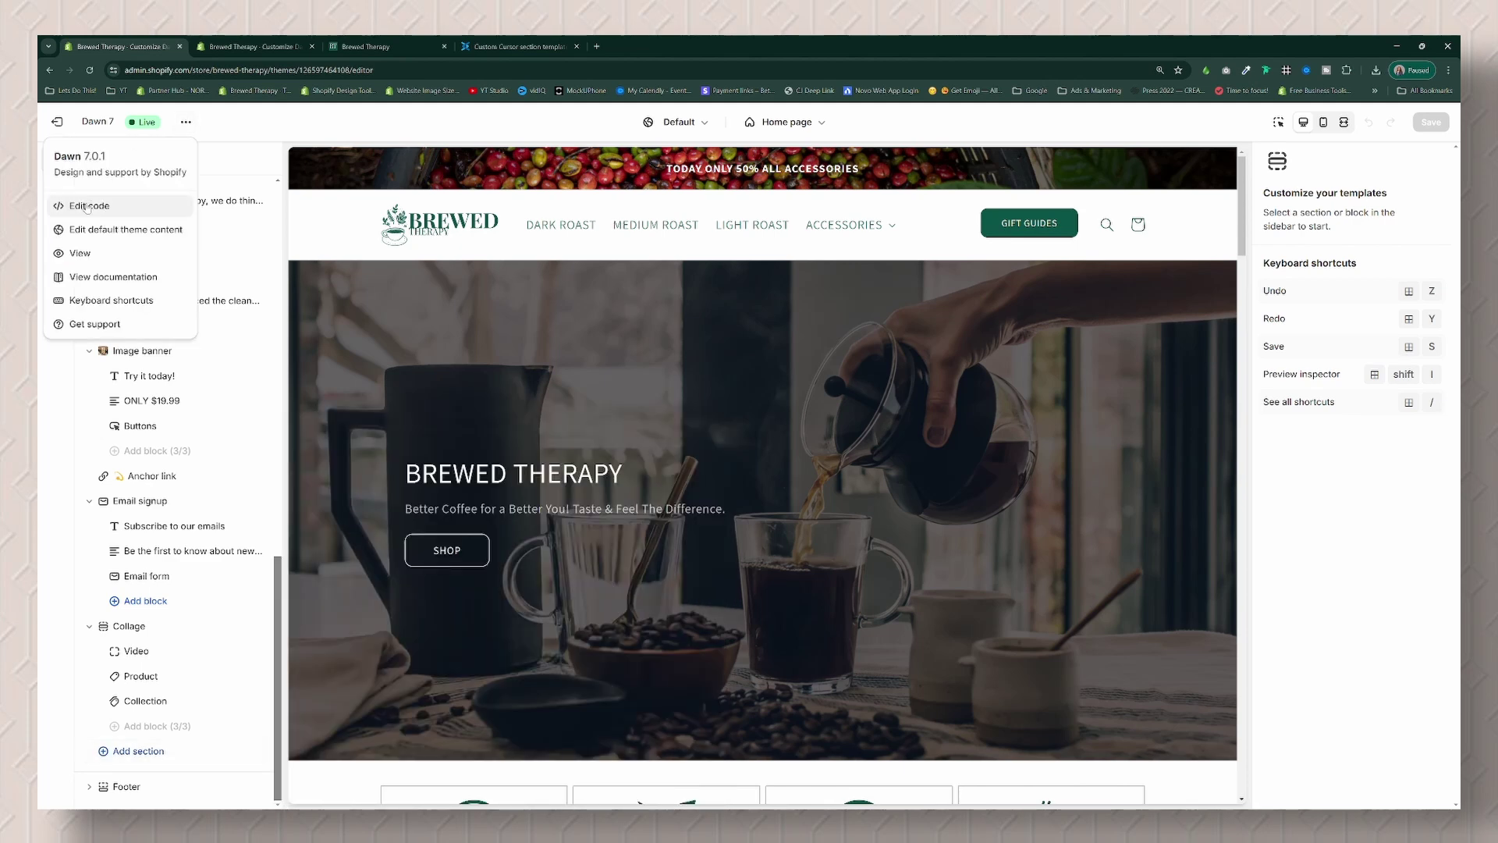
pyautogui.click(56, 122)
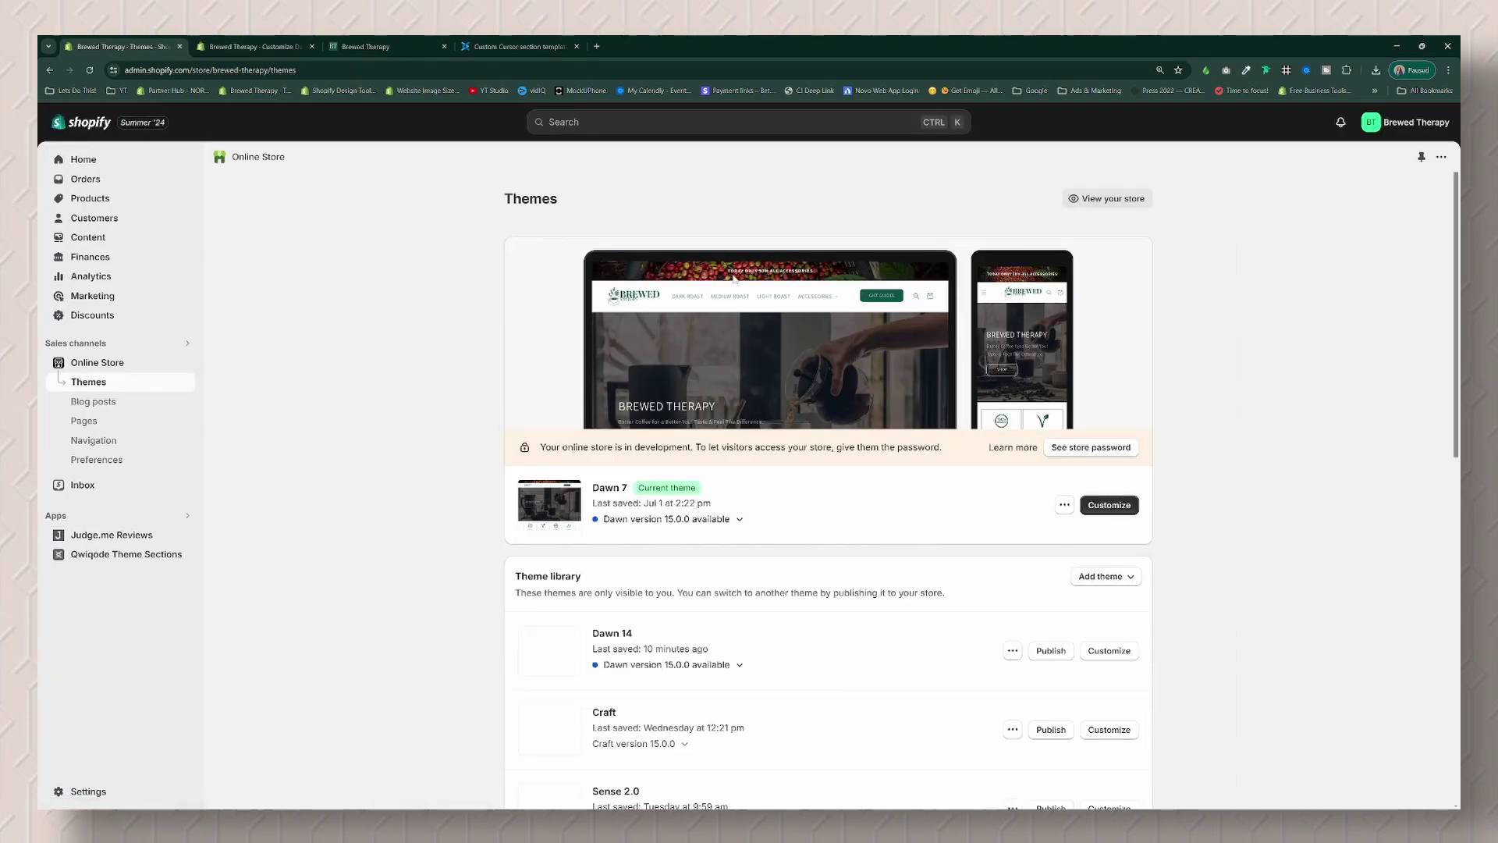
pyautogui.click(1063, 505)
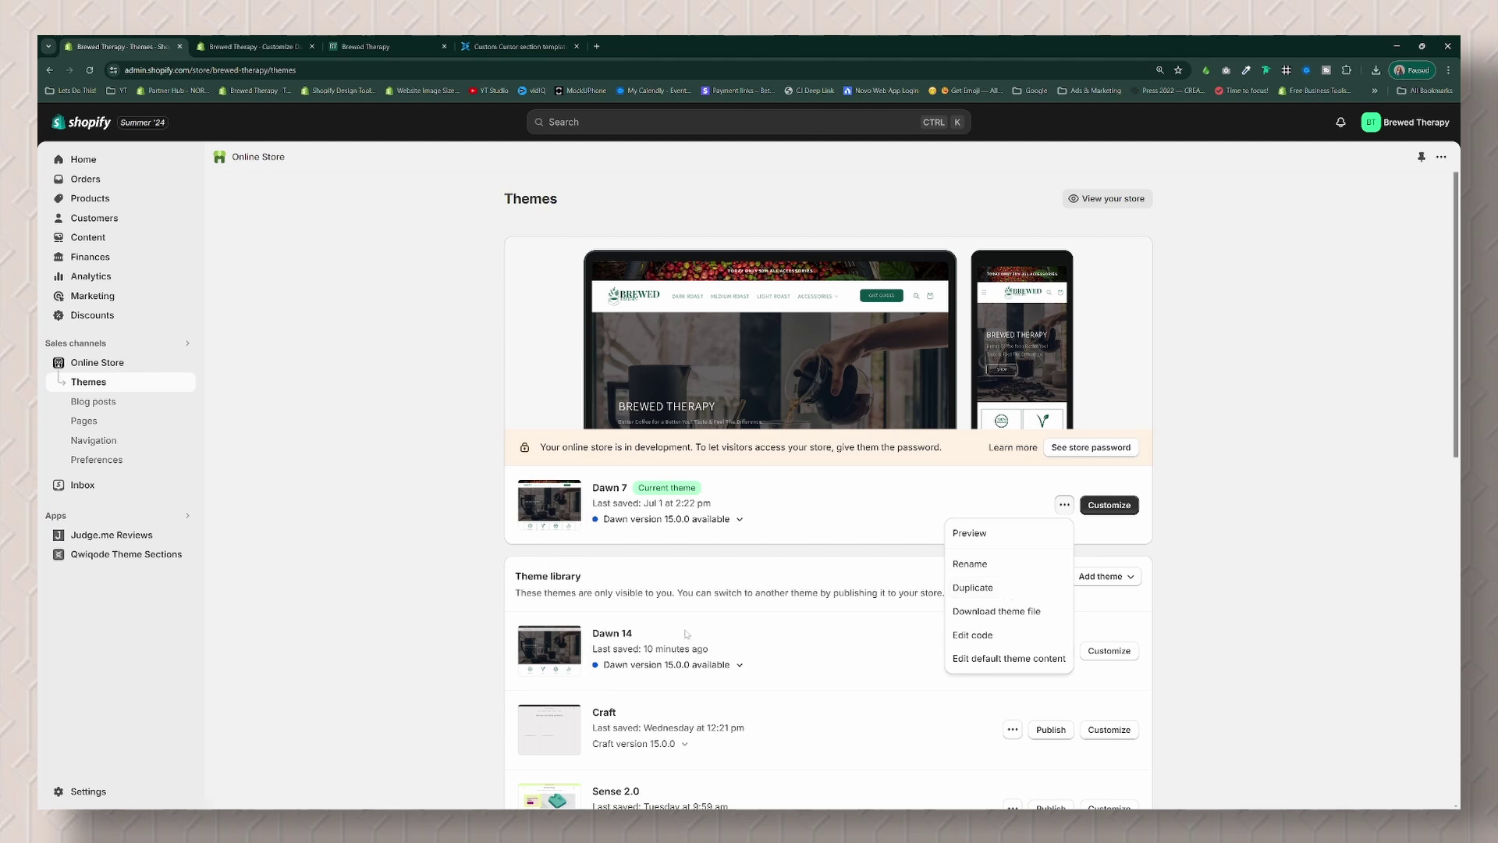
pyautogui.click(1012, 650)
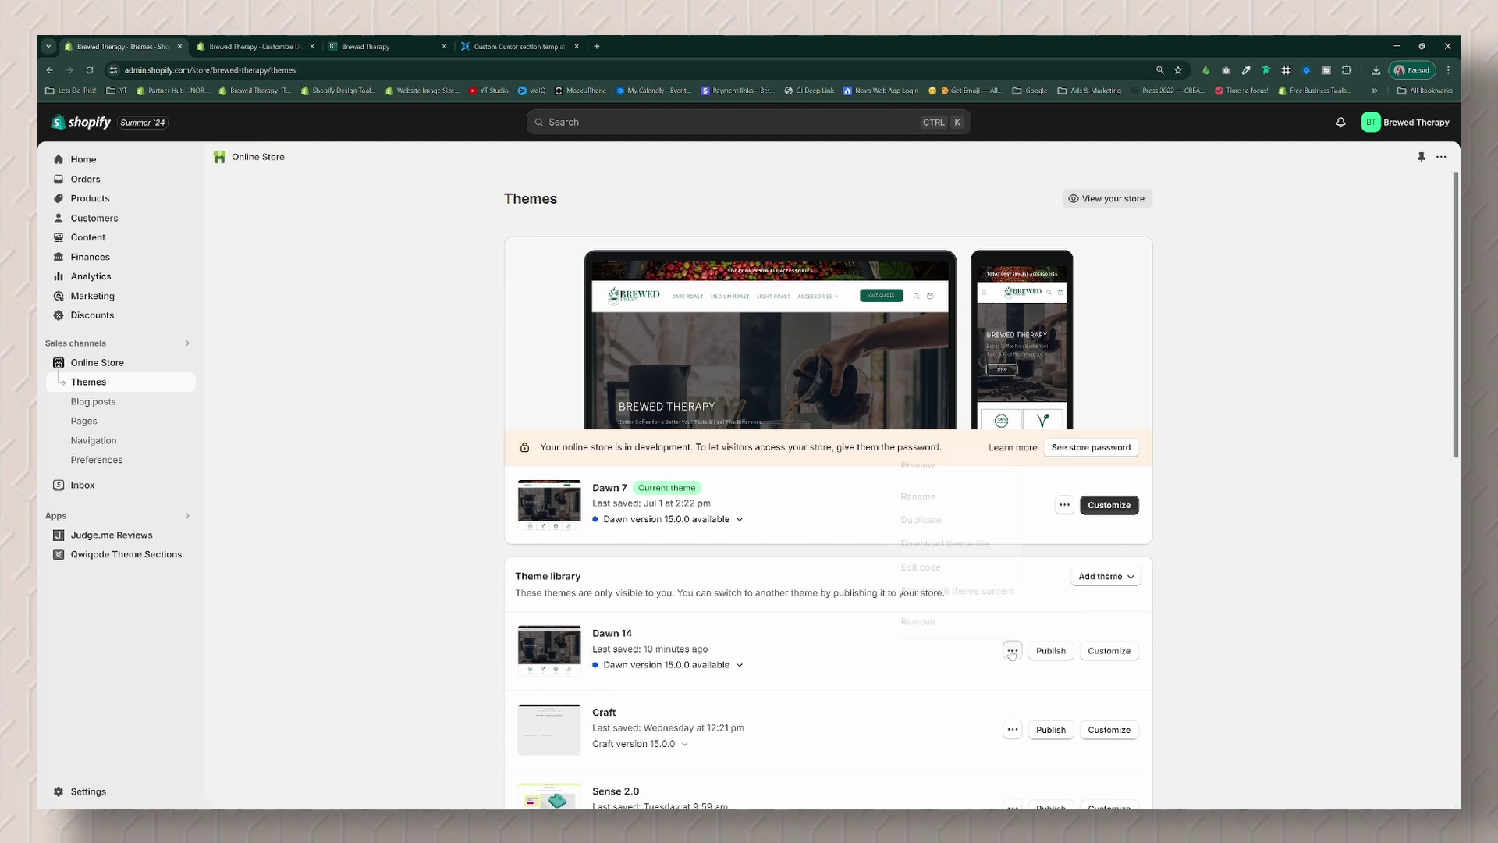
pyautogui.click(931, 578)
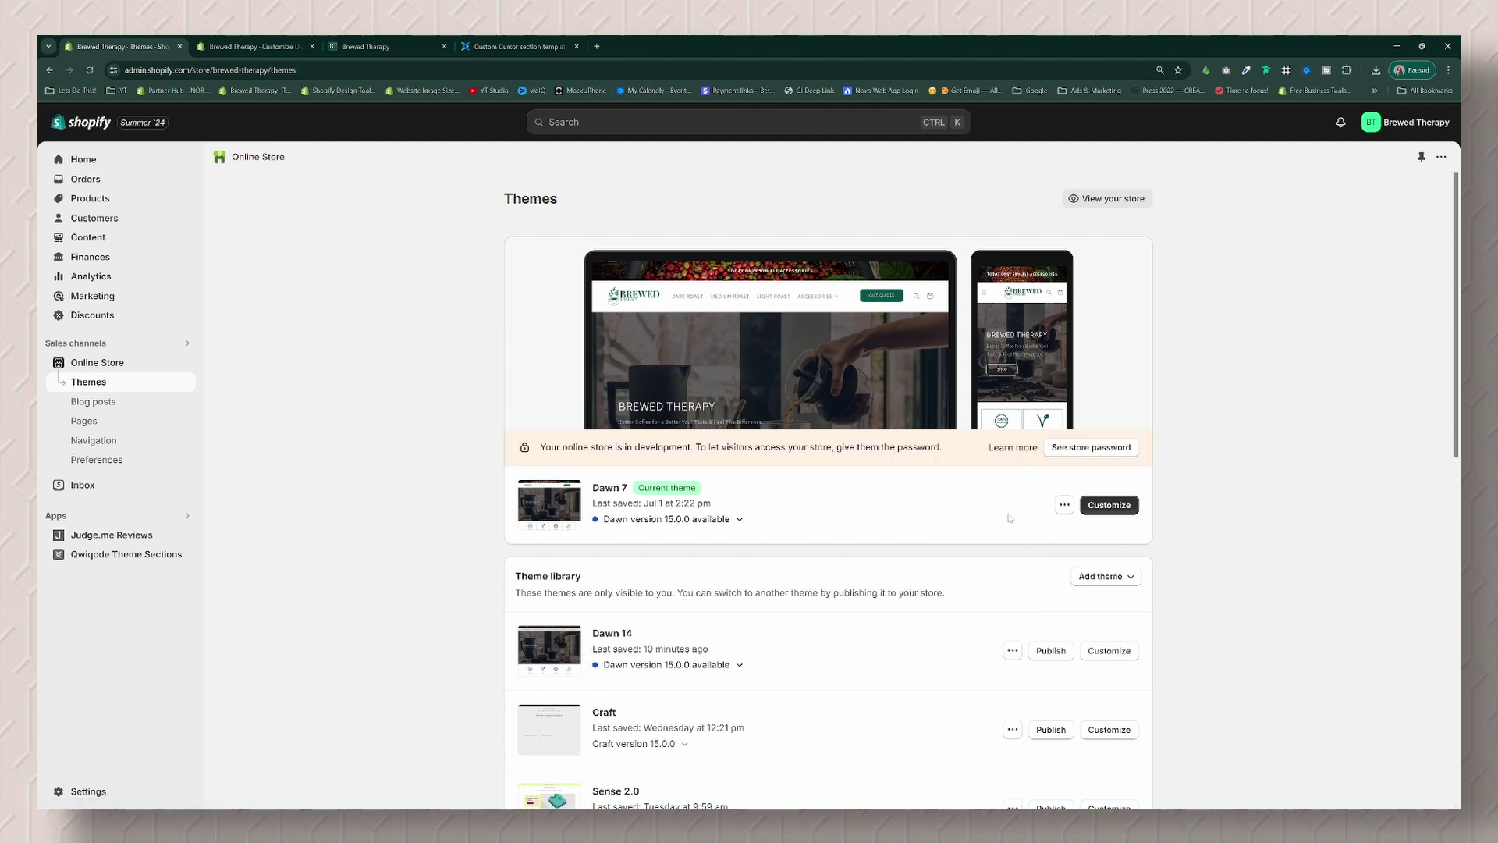
pyautogui.click(1063, 505)
pyautogui.click(984, 635)
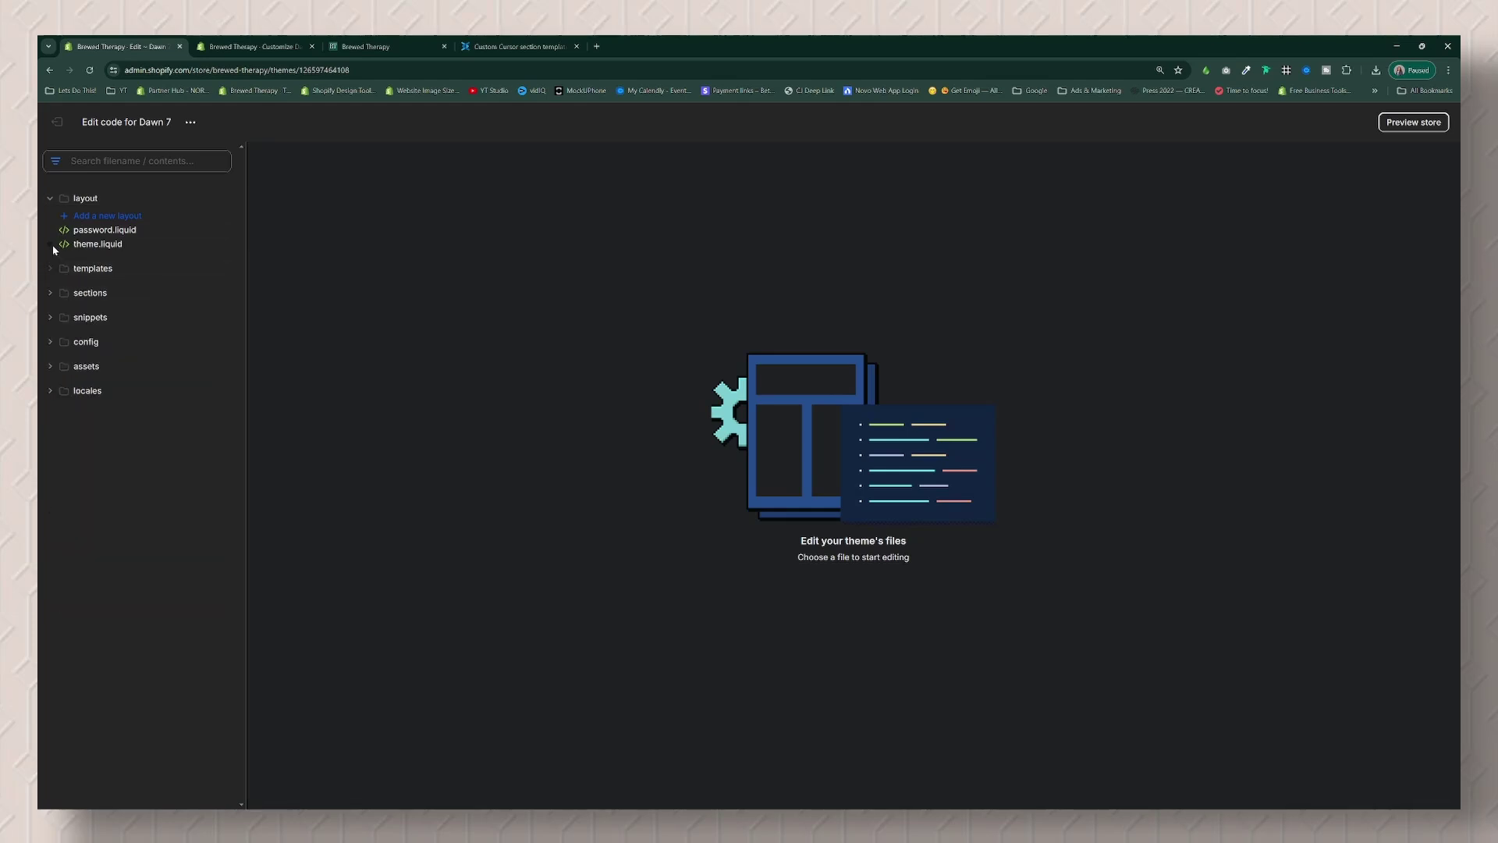
# Step: Add a new Liquid section file named QQ-Cursor to the theme's sections folder
pyautogui.click(49, 297)
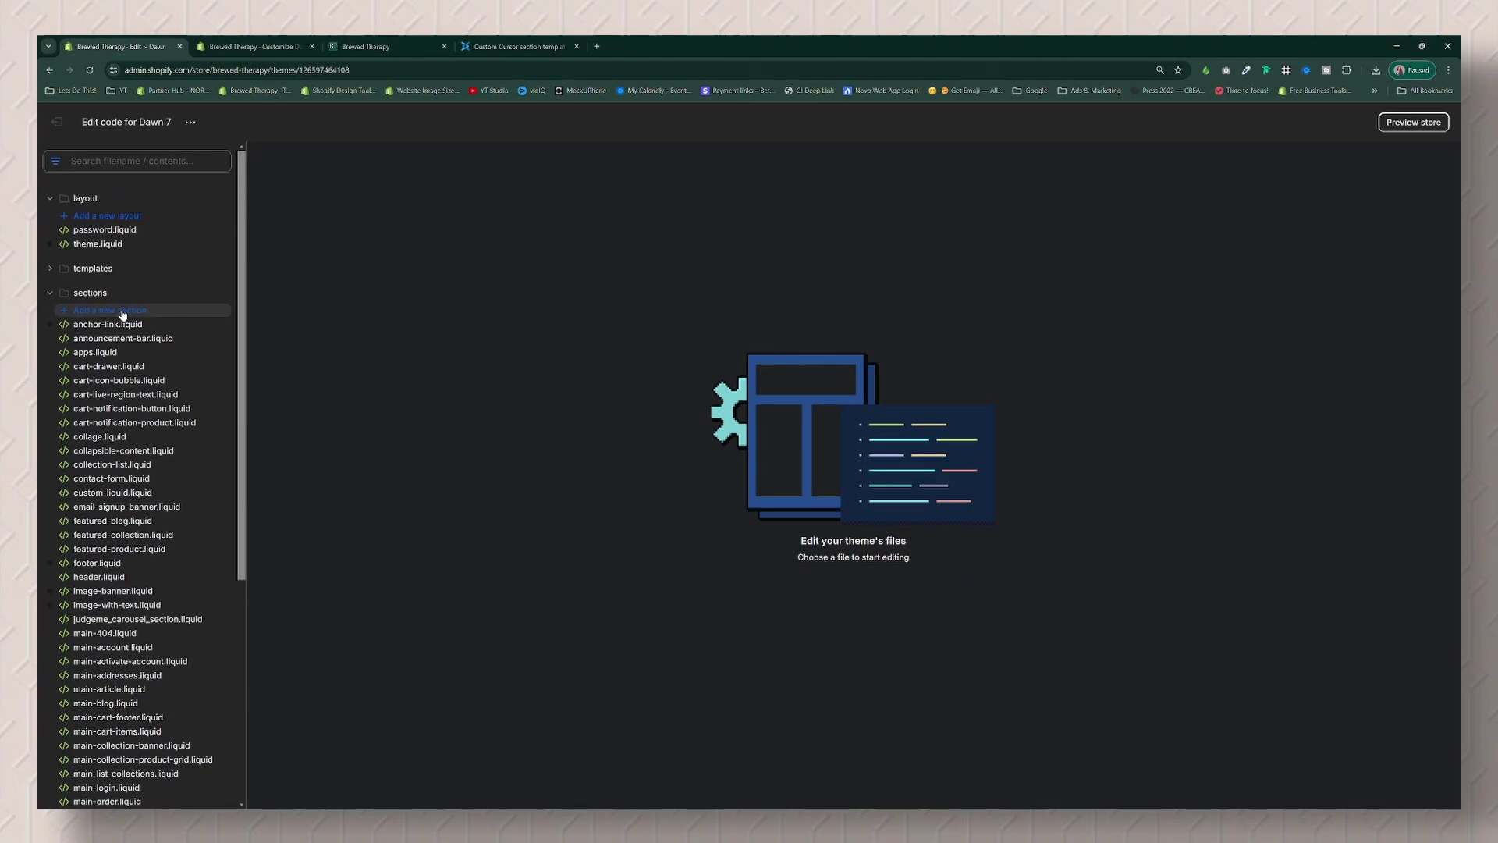
pyautogui.click(123, 311)
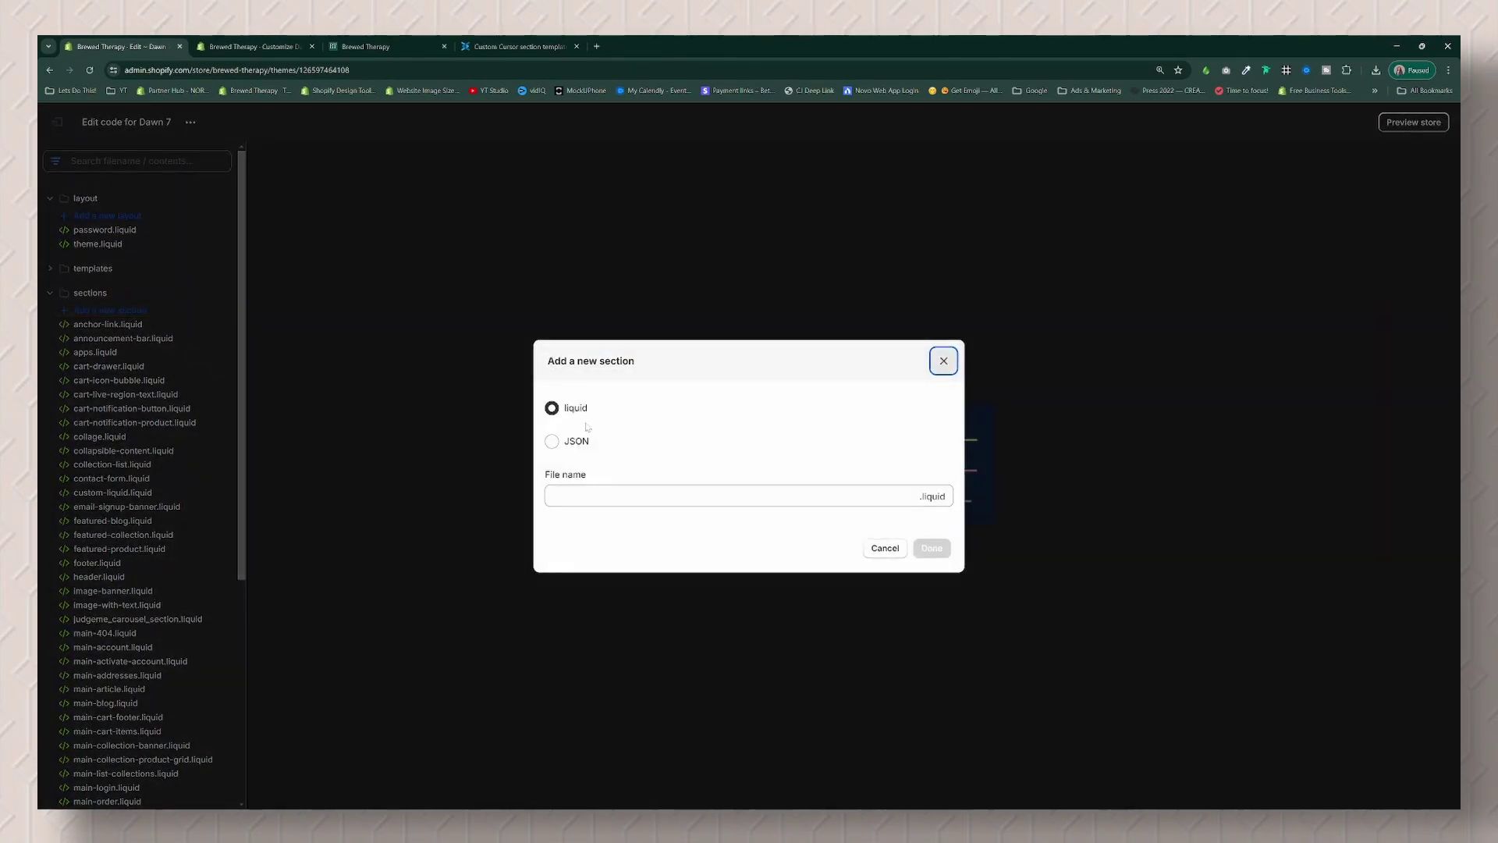
pyautogui.click(734, 496)
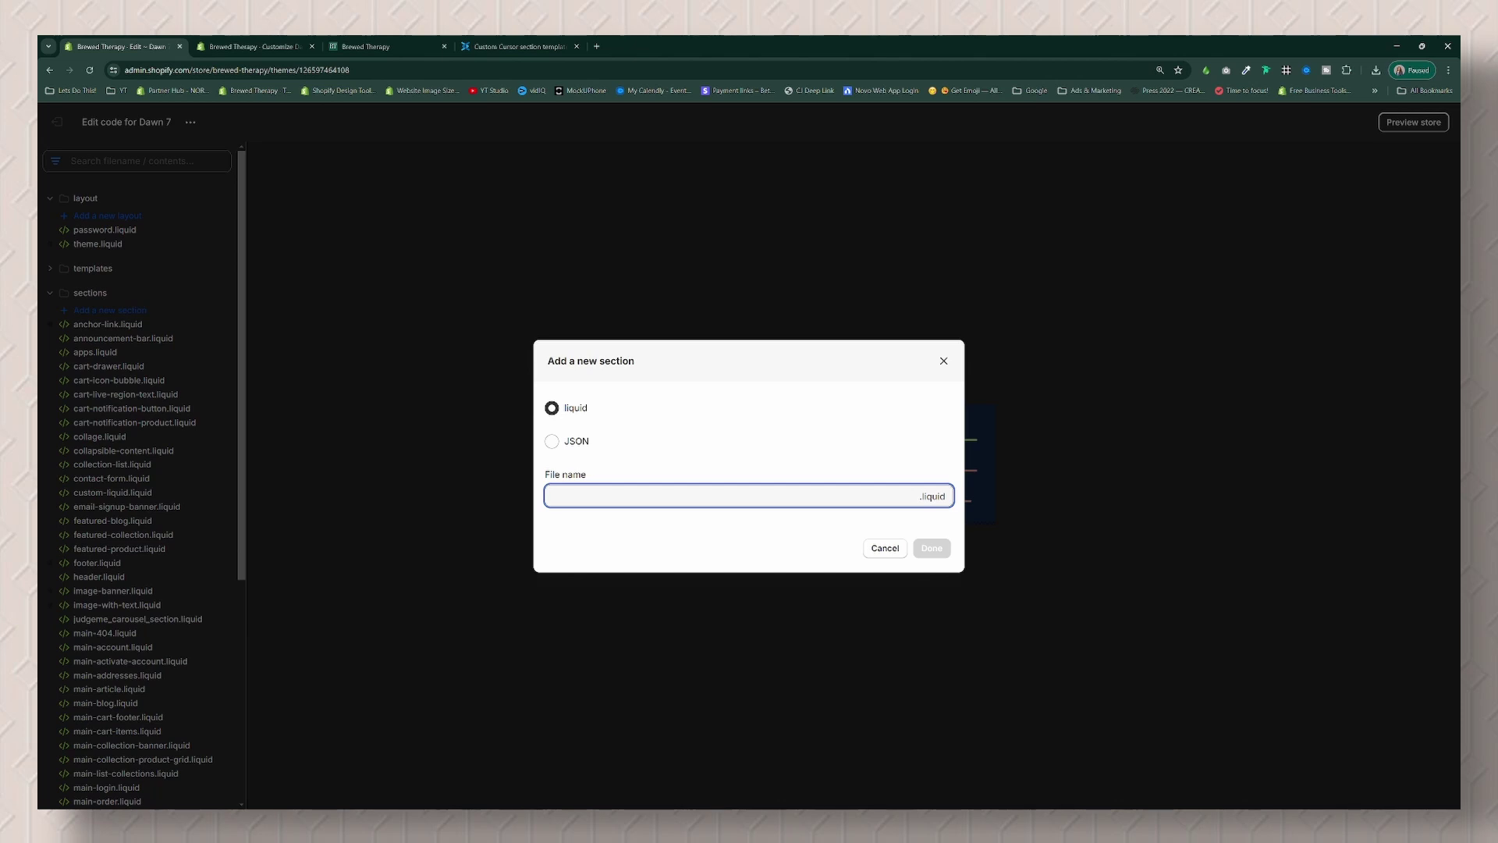
pyautogui.write('QQ-Cursor')
pyautogui.click(935, 549)
pyautogui.click(932, 548)
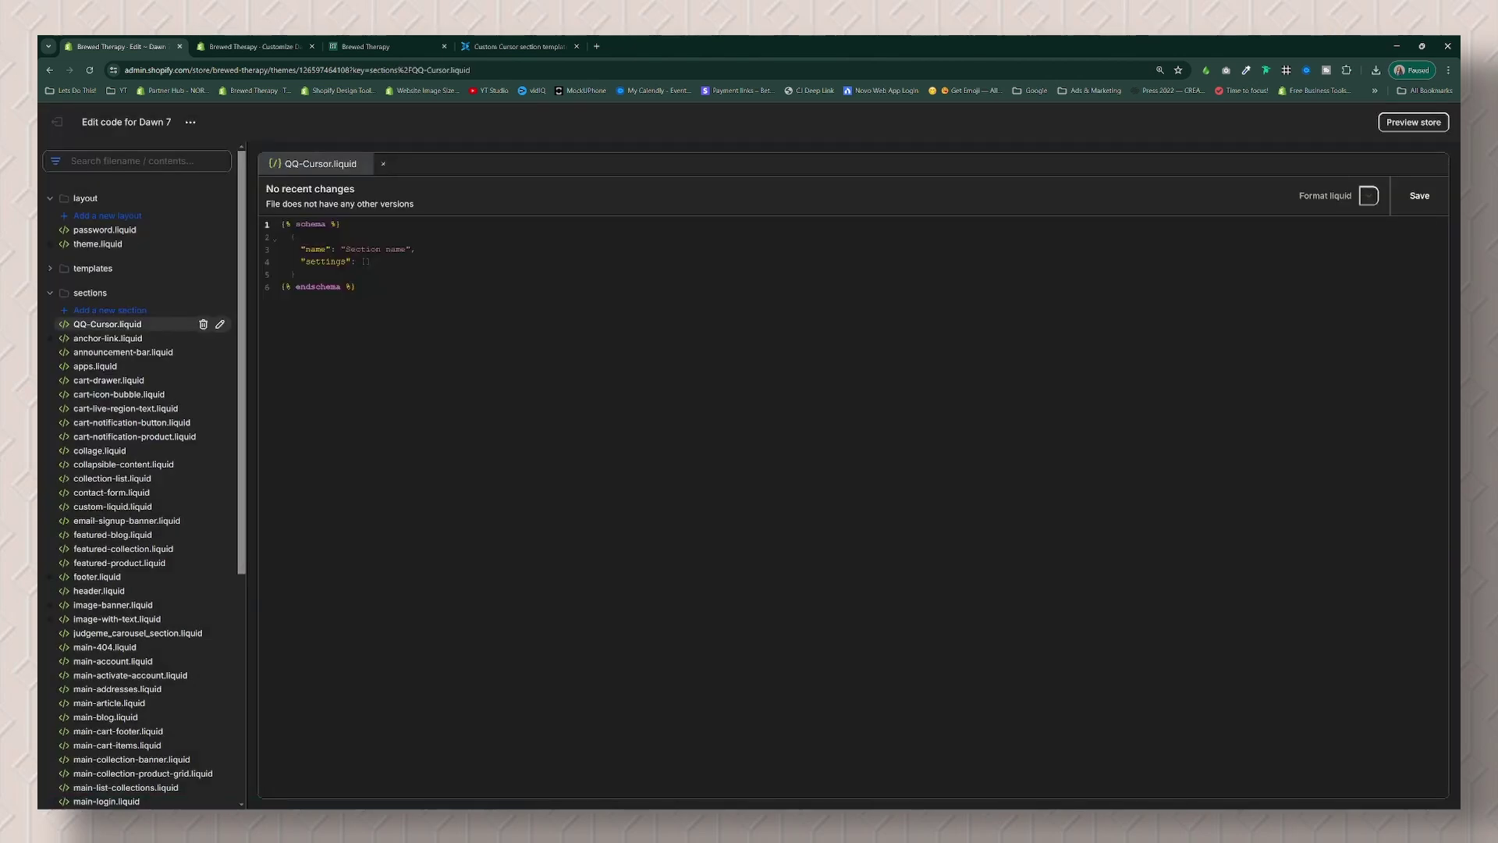
# Step: Replace the default code in QQ-Cursor.liquid with the full code from QQ-CustomCursor.txt in the extracted folder, and save the file
pyautogui.hotkey('ctrl', 'a')
pyautogui.press('BackSpace')
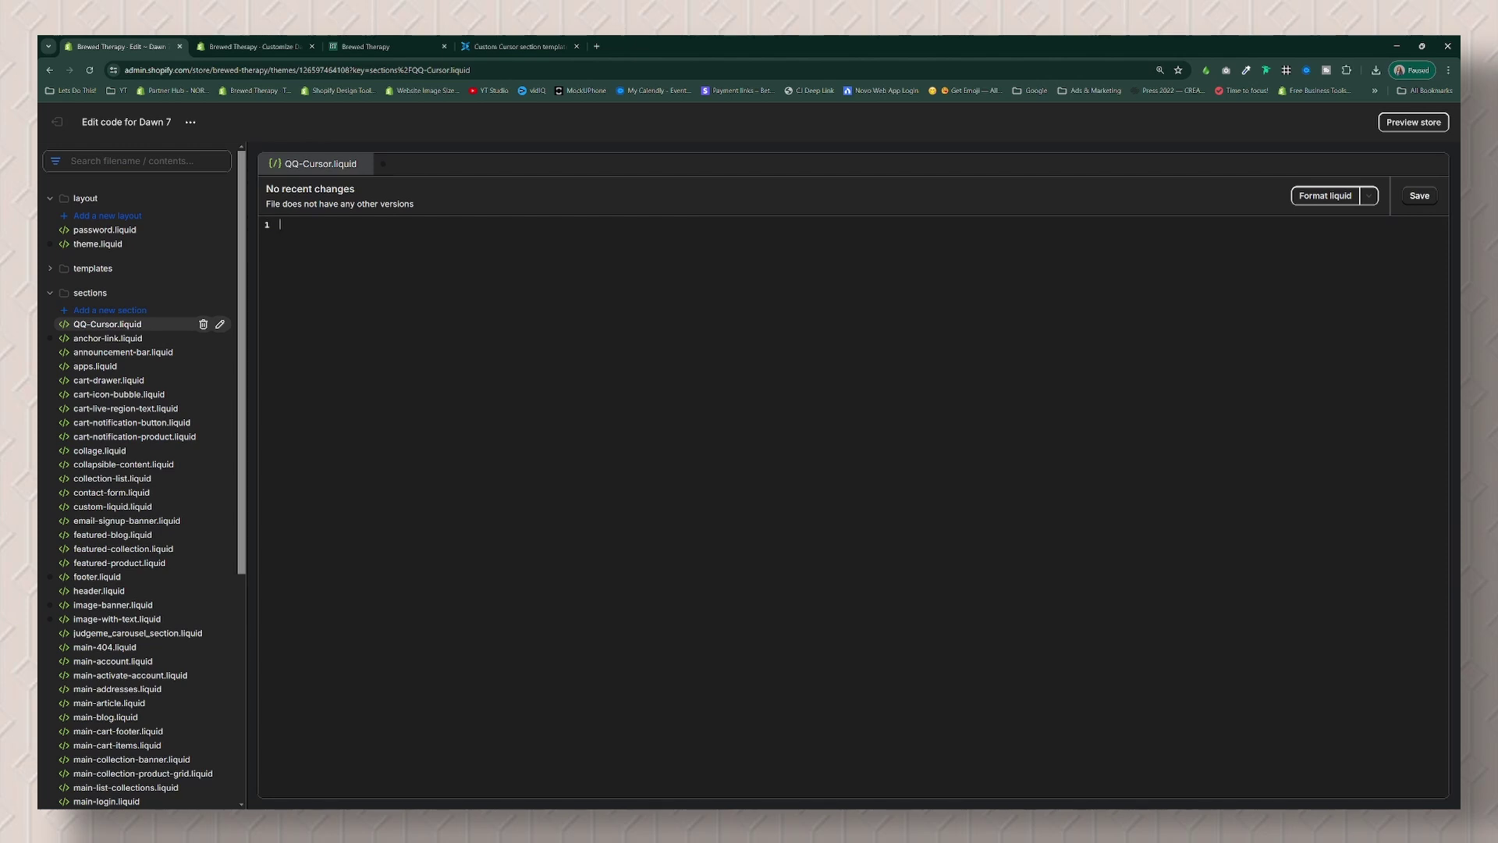
pyautogui.click(492, 812)
pyautogui.click(629, 757)
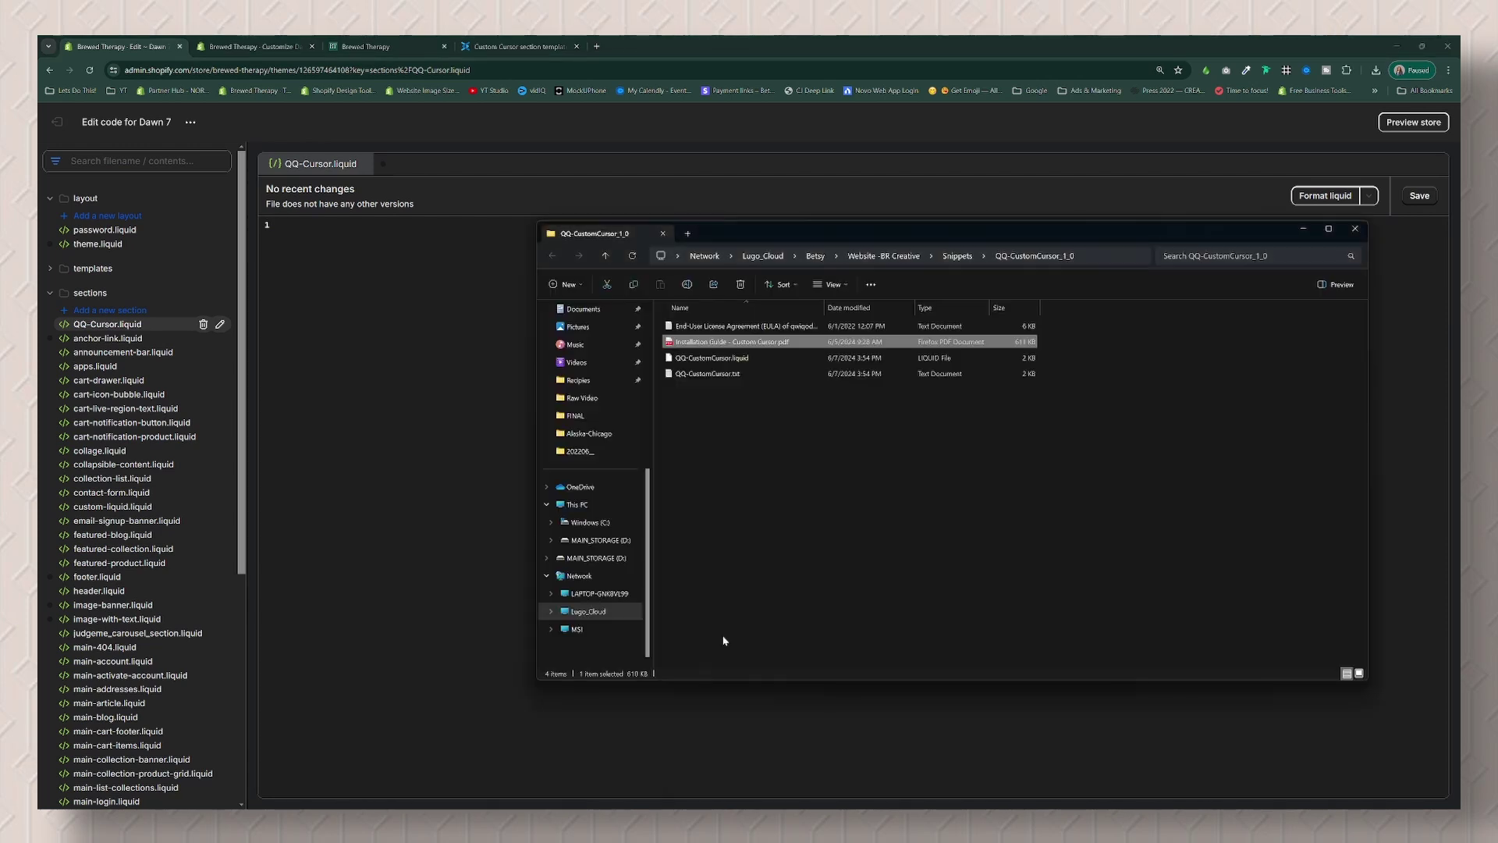
pyautogui.doubleClick(757, 373)
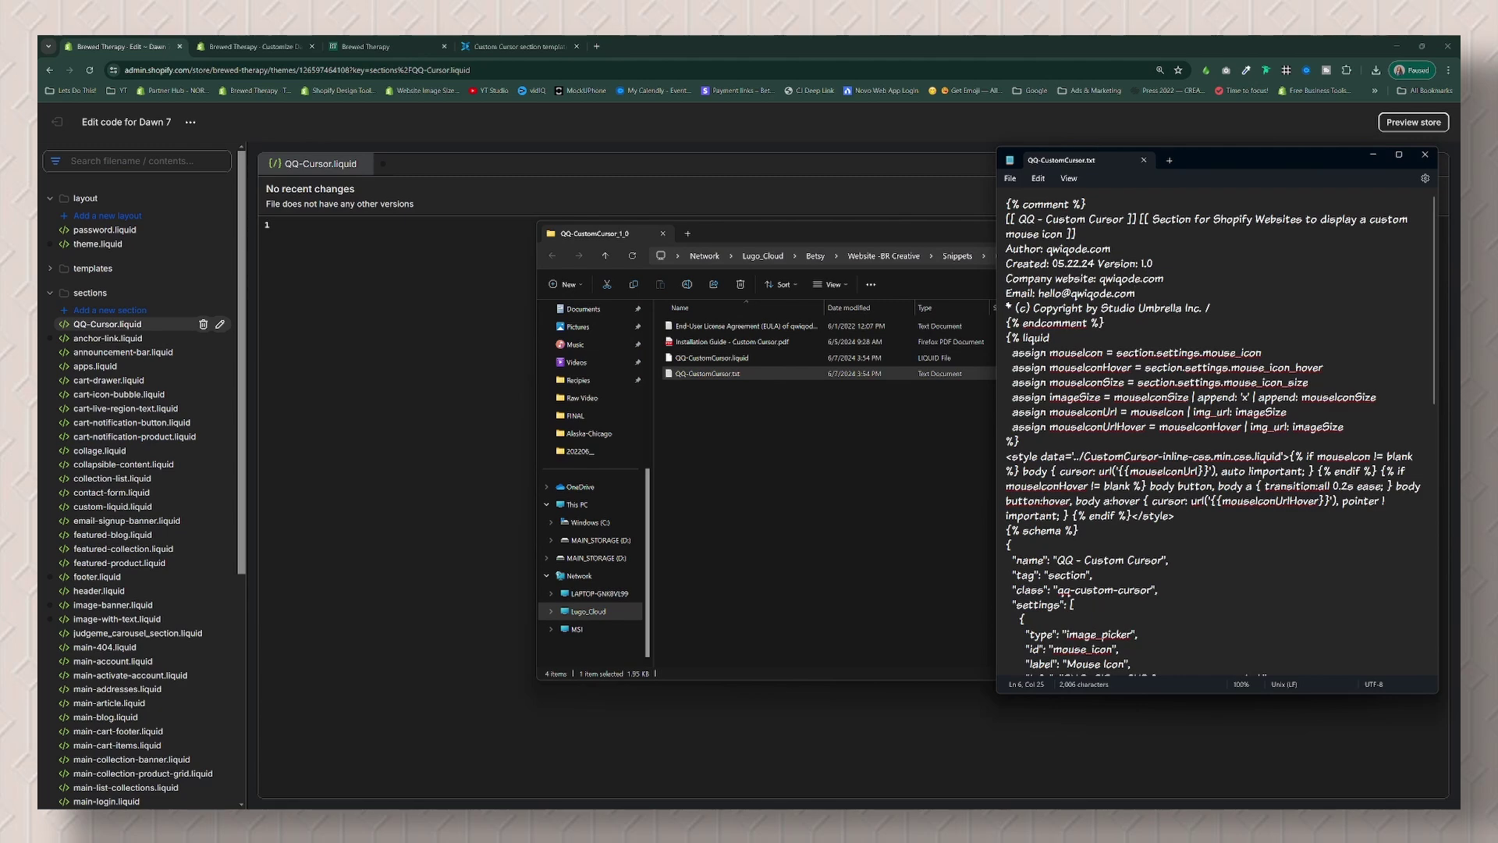
pyautogui.hotkey('ctrl', 'a')
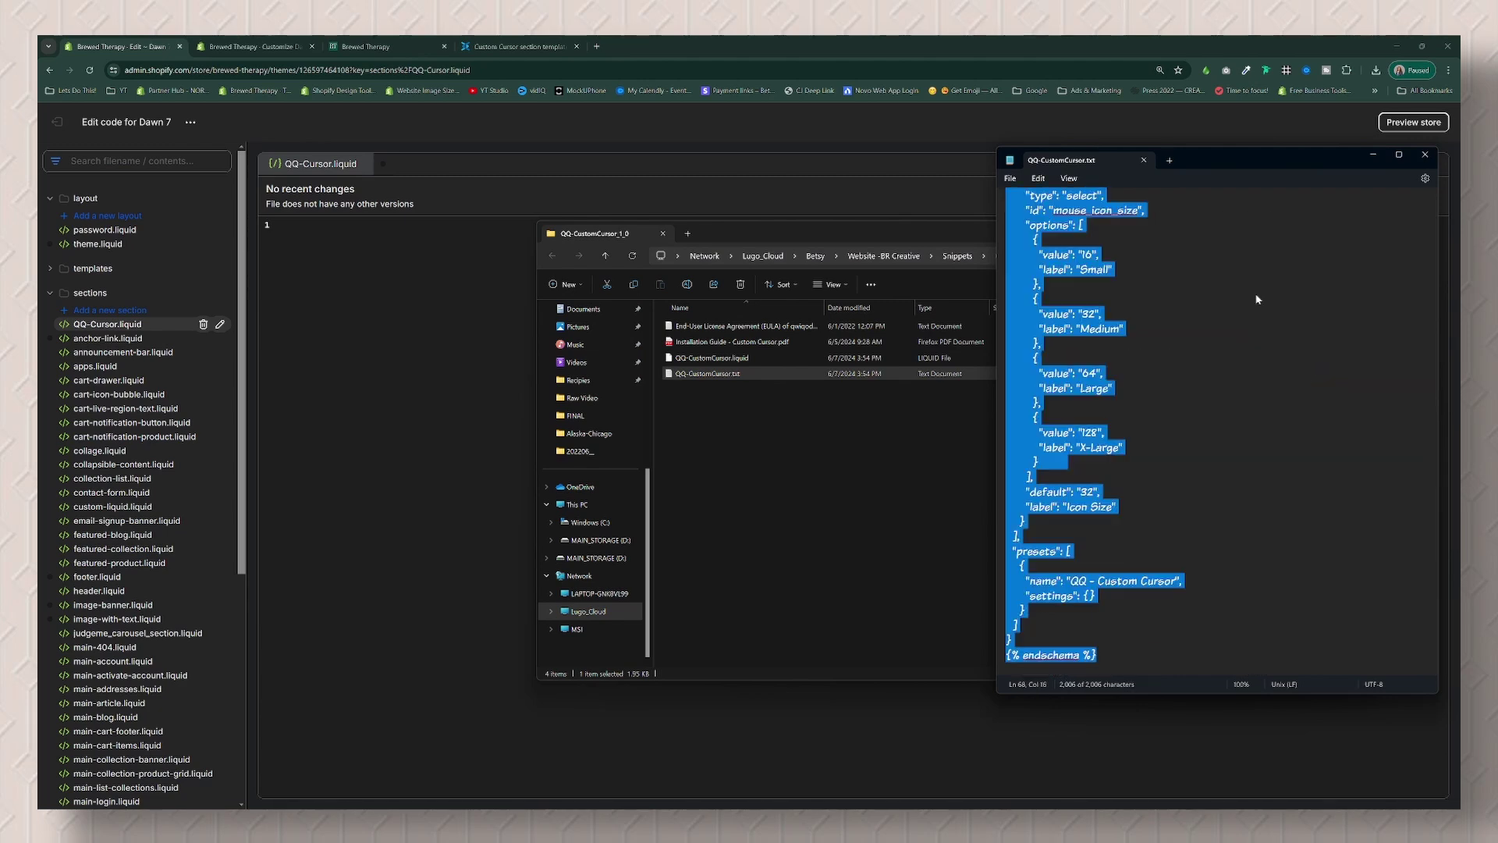
pyautogui.click(405, 312)
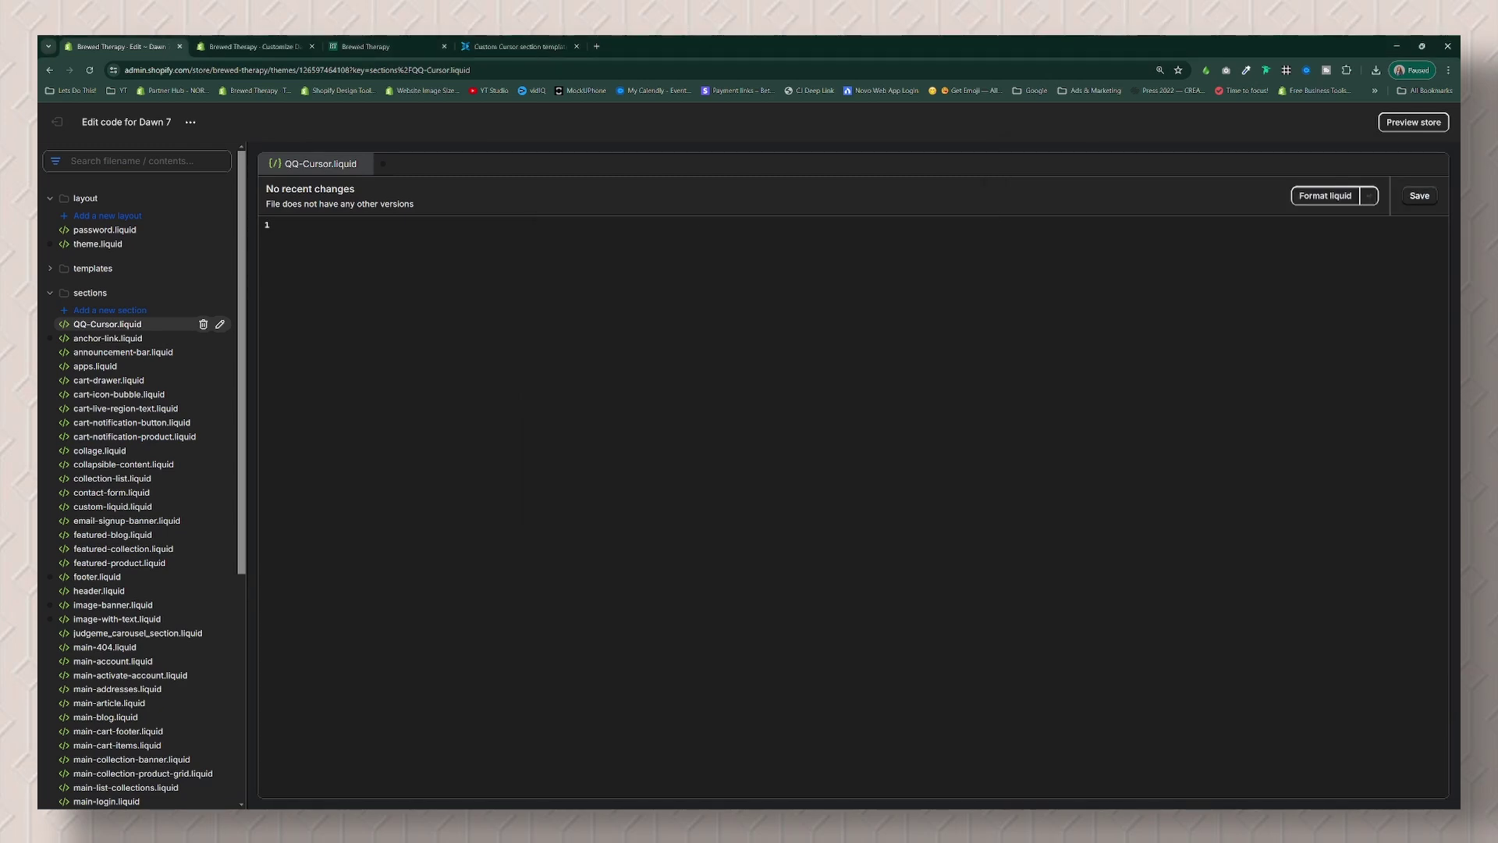
pyautogui.hotkey('ctrl', 'v')
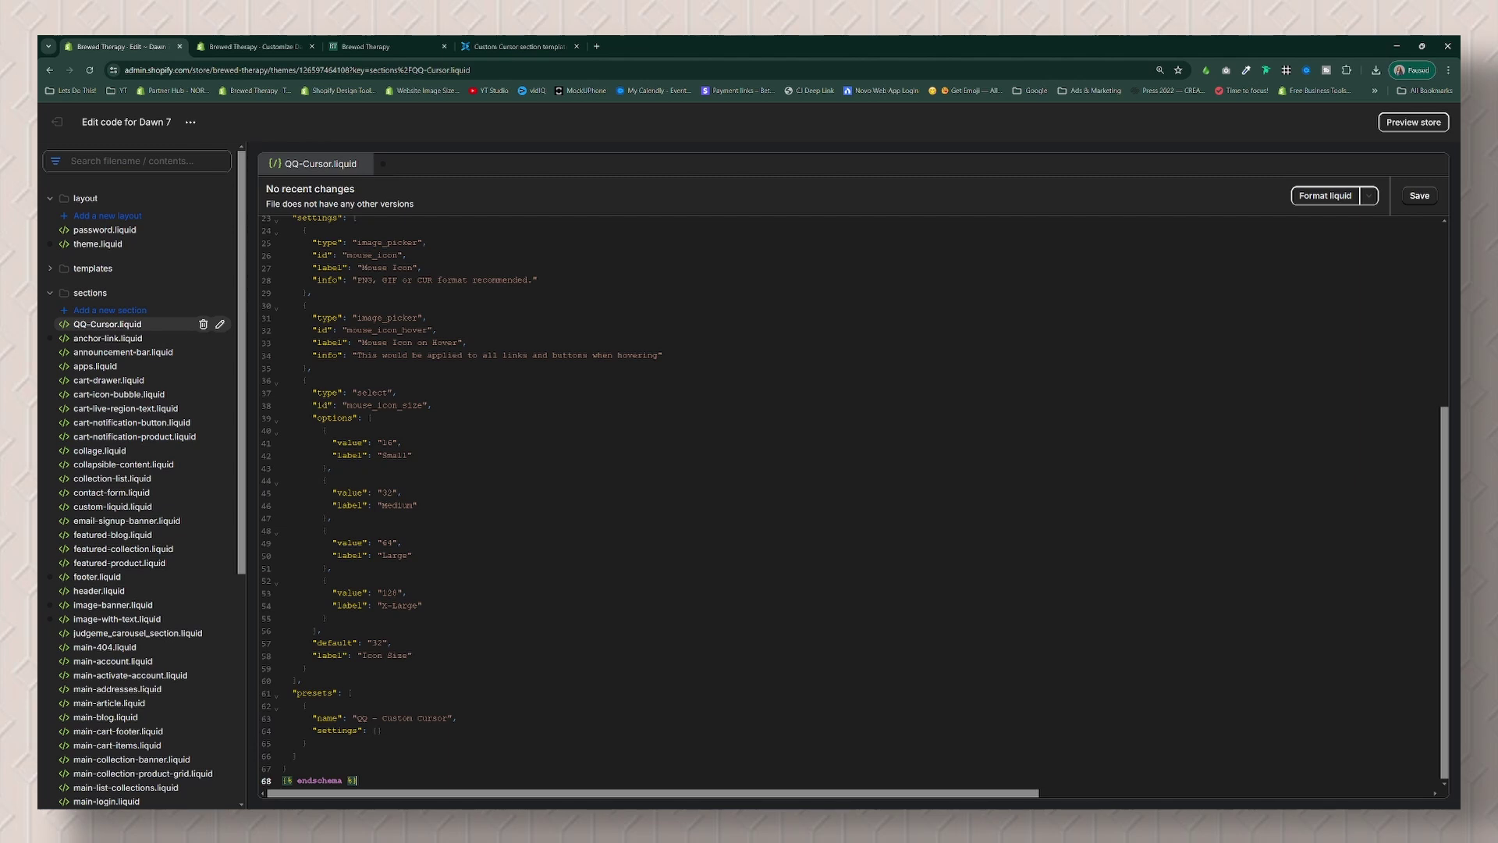
pyautogui.click(1427, 204)
# Step: Reopen Dawn 7 in the theme editor, reload it, and add the QQ - Custom Cursor section below Collage on the home page
pyautogui.click(63, 123)
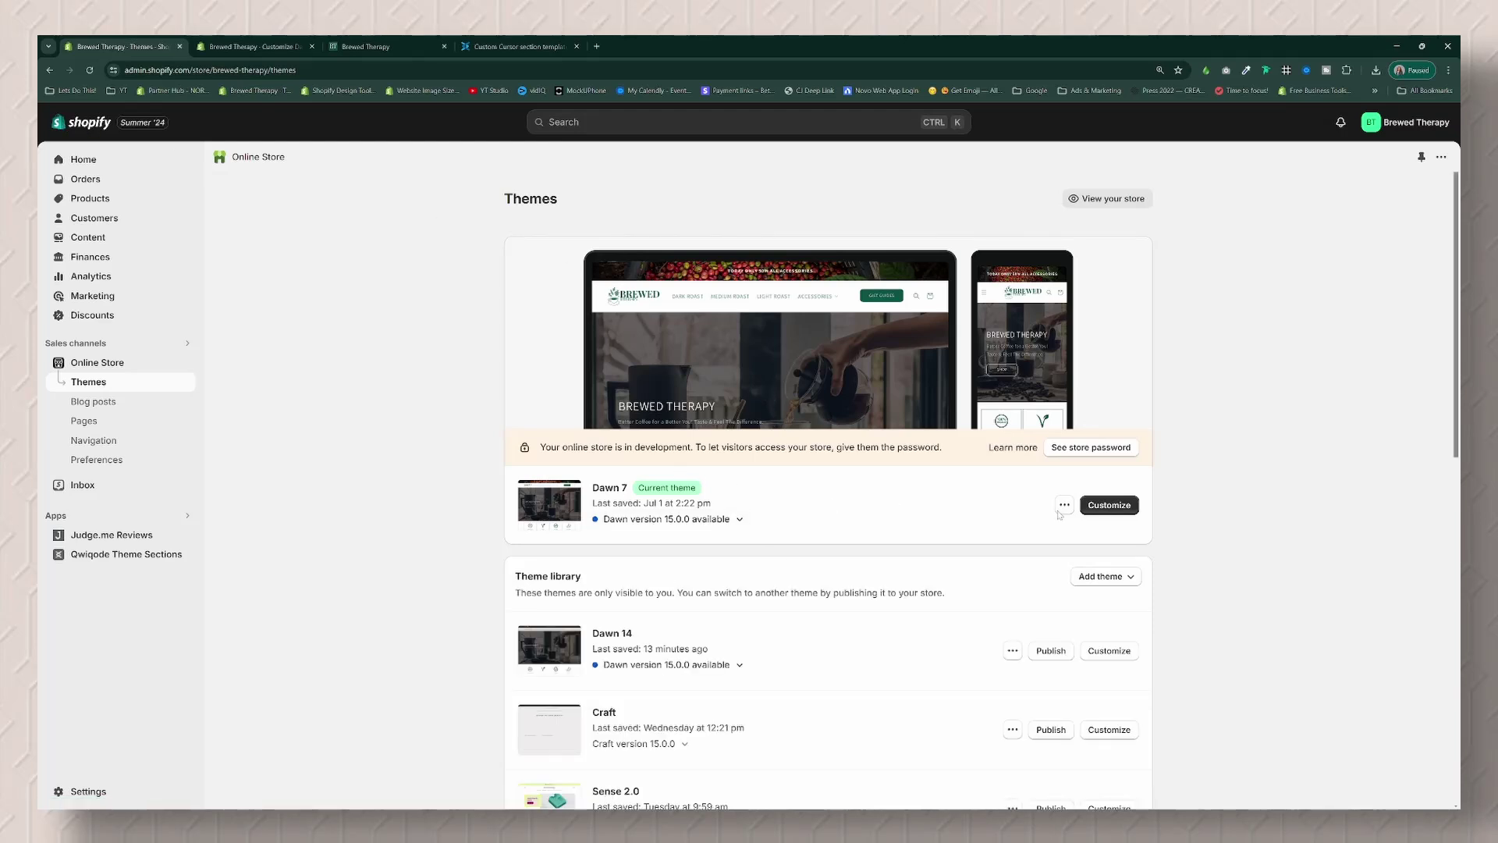
pyautogui.click(1109, 505)
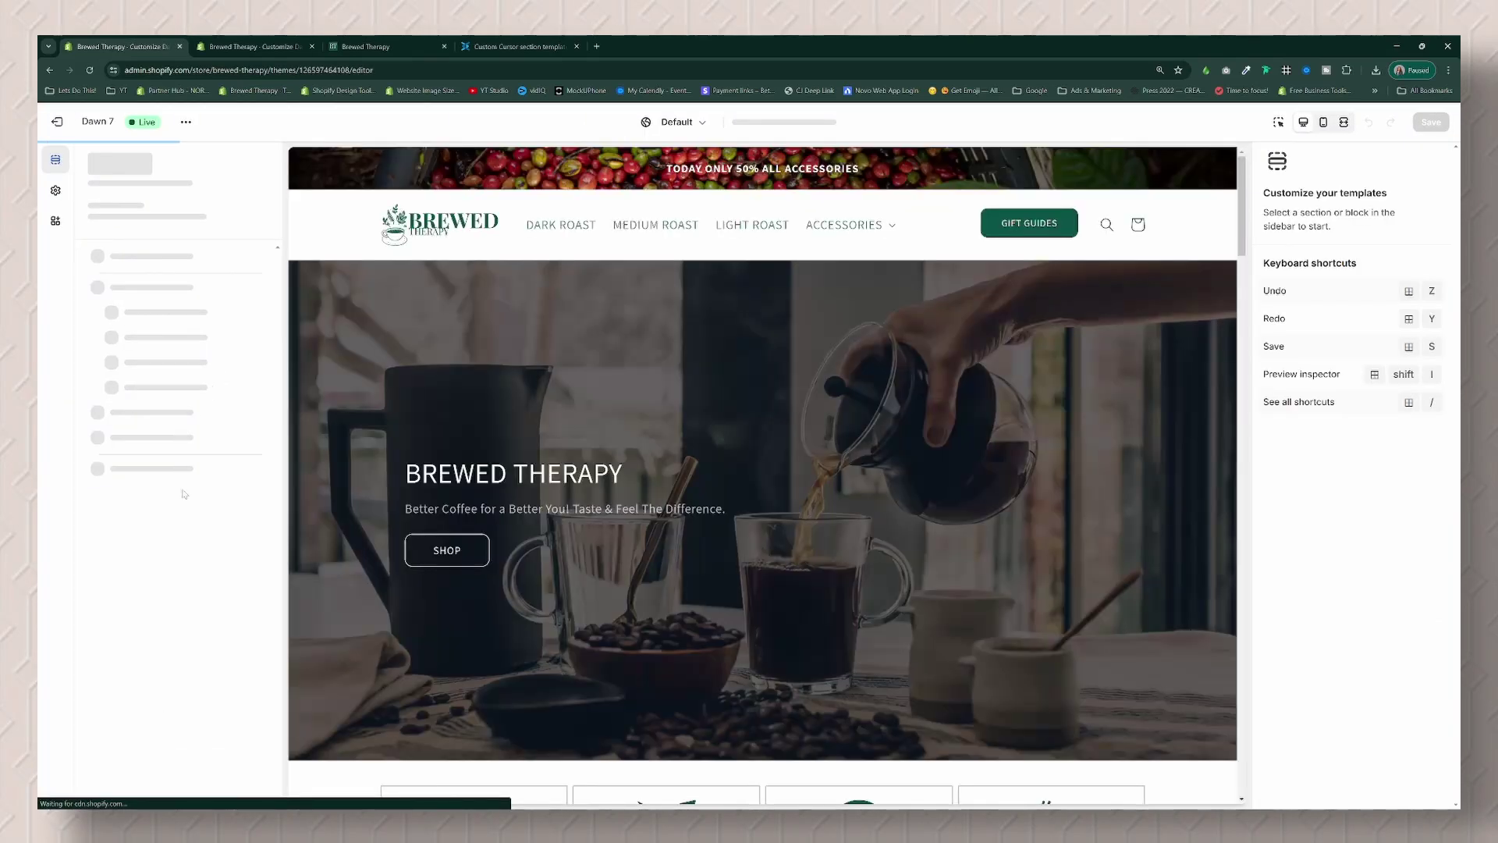
pyautogui.scroll(-5, 216, 662)
pyautogui.click(138, 751)
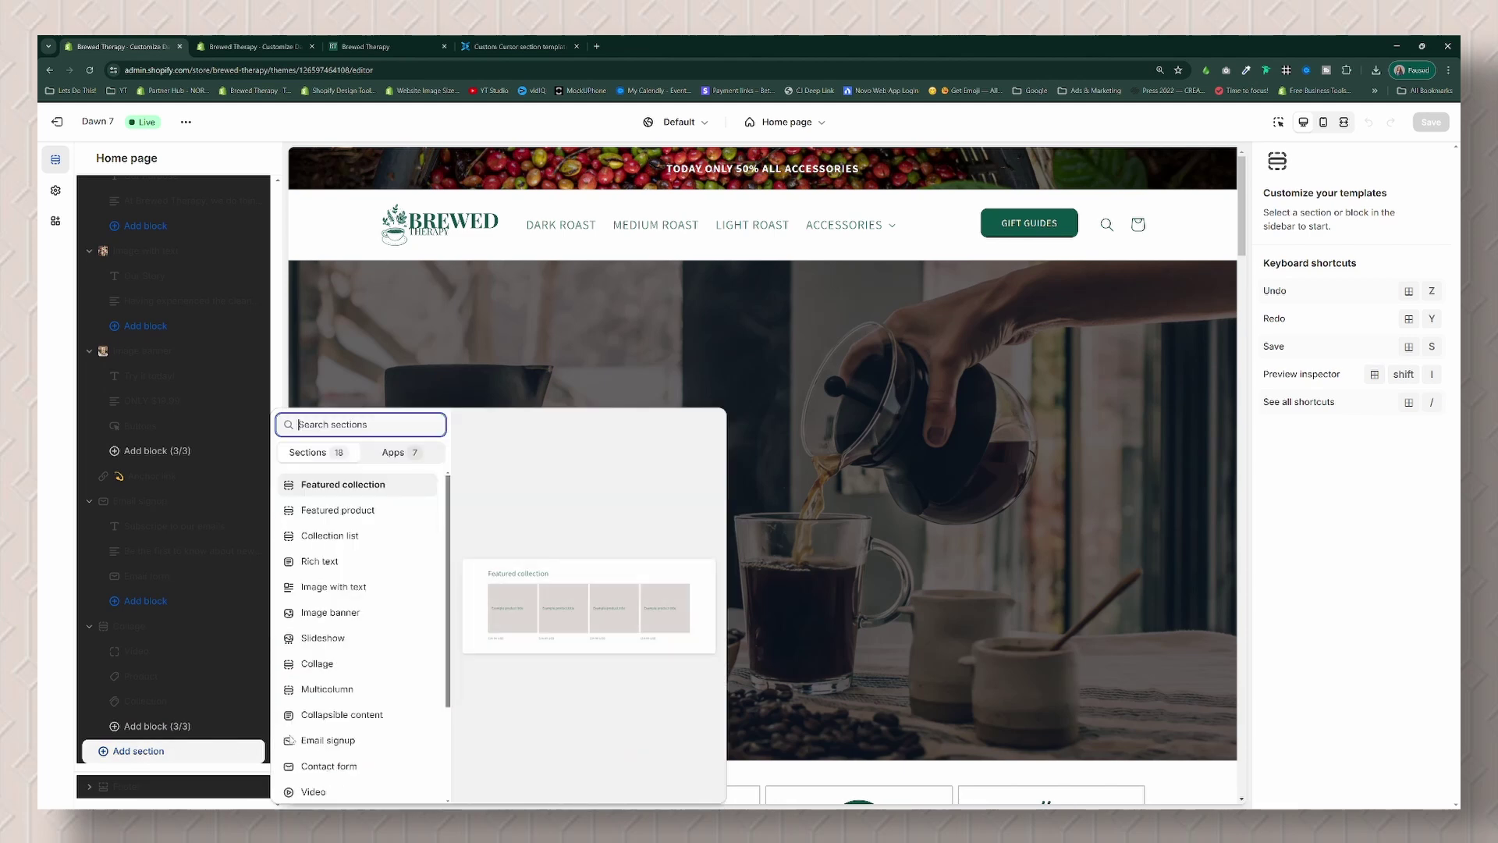
pyautogui.scroll(-3, 367, 668)
pyautogui.hotkey('ctrl', 'r')
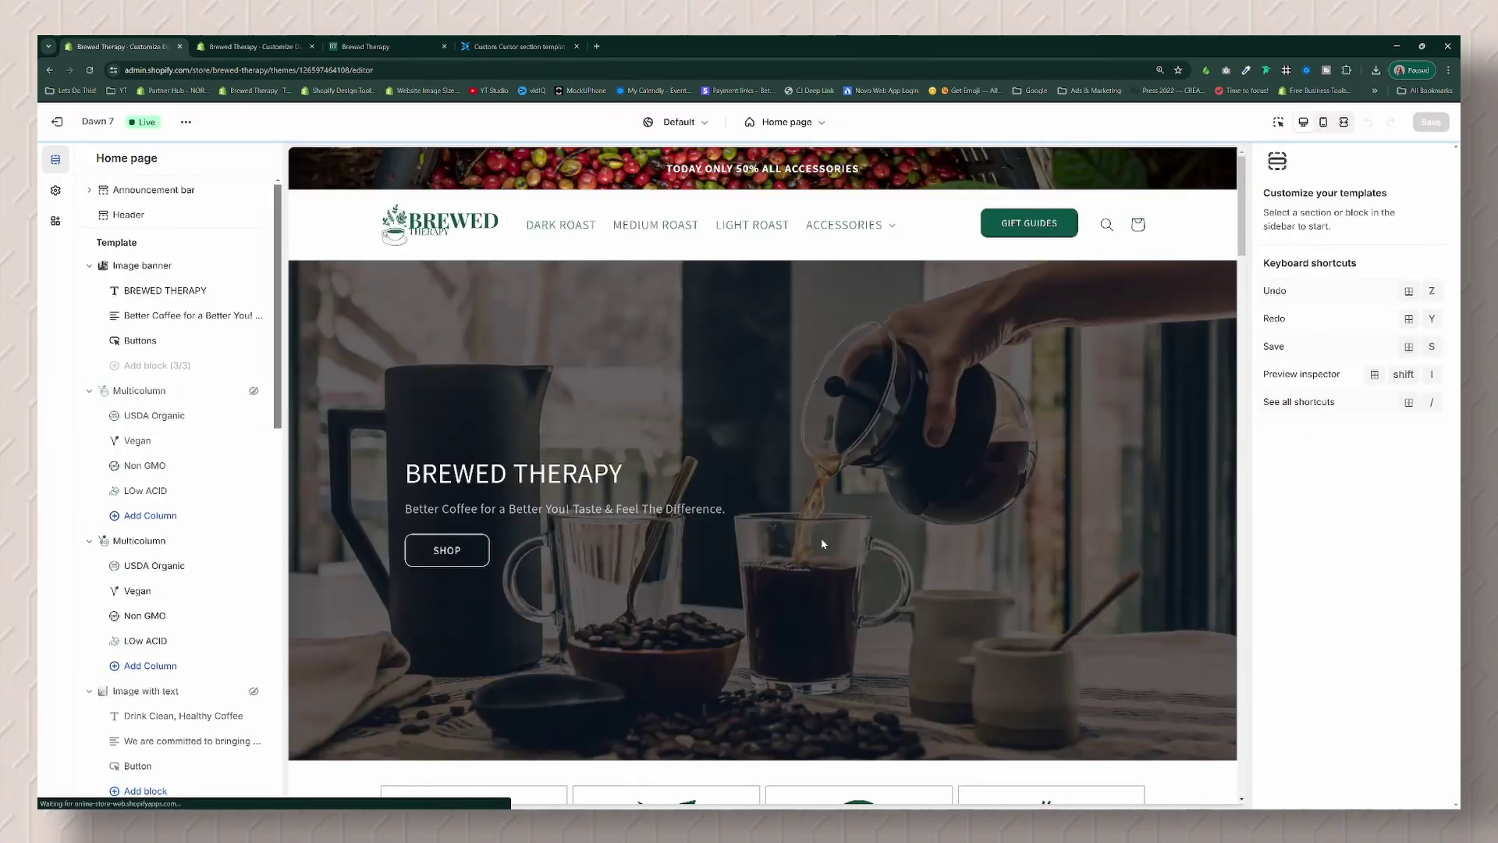
pyautogui.scroll(-5, 211, 730)
pyautogui.scroll(-8, 211, 730)
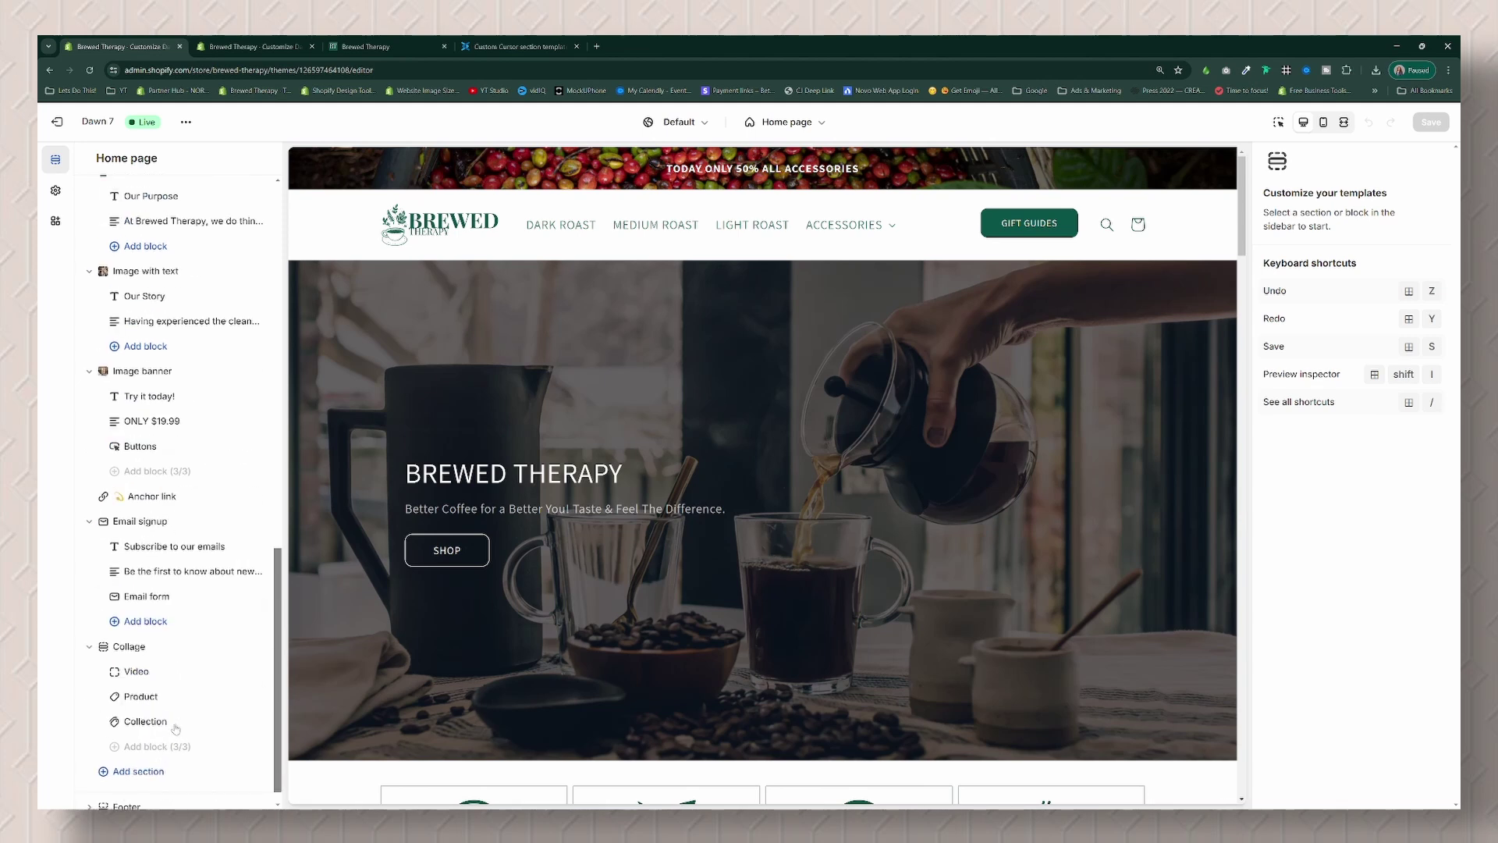
pyautogui.click(138, 751)
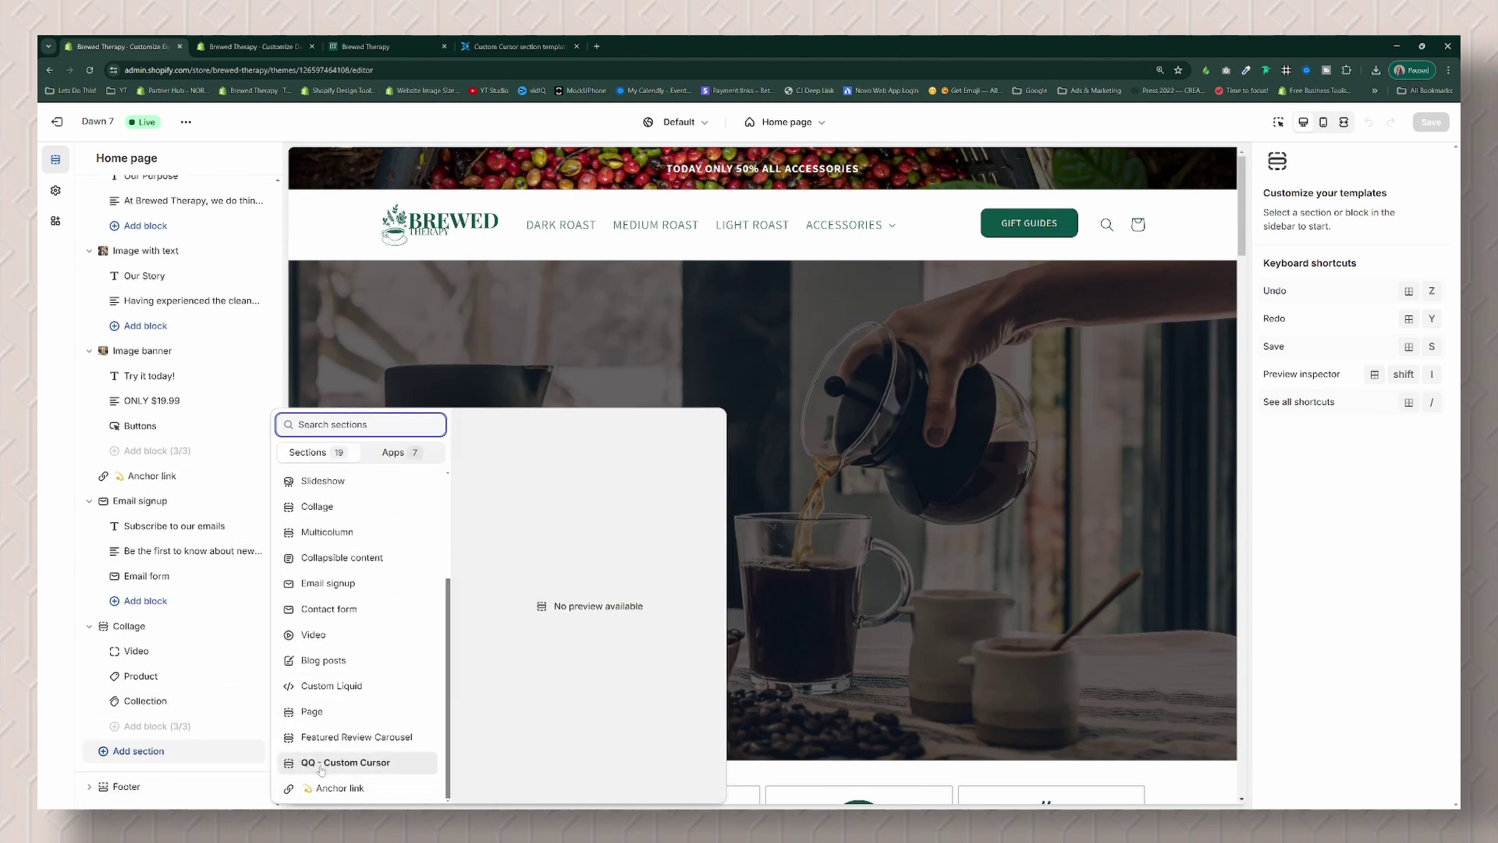
pyautogui.click(357, 763)
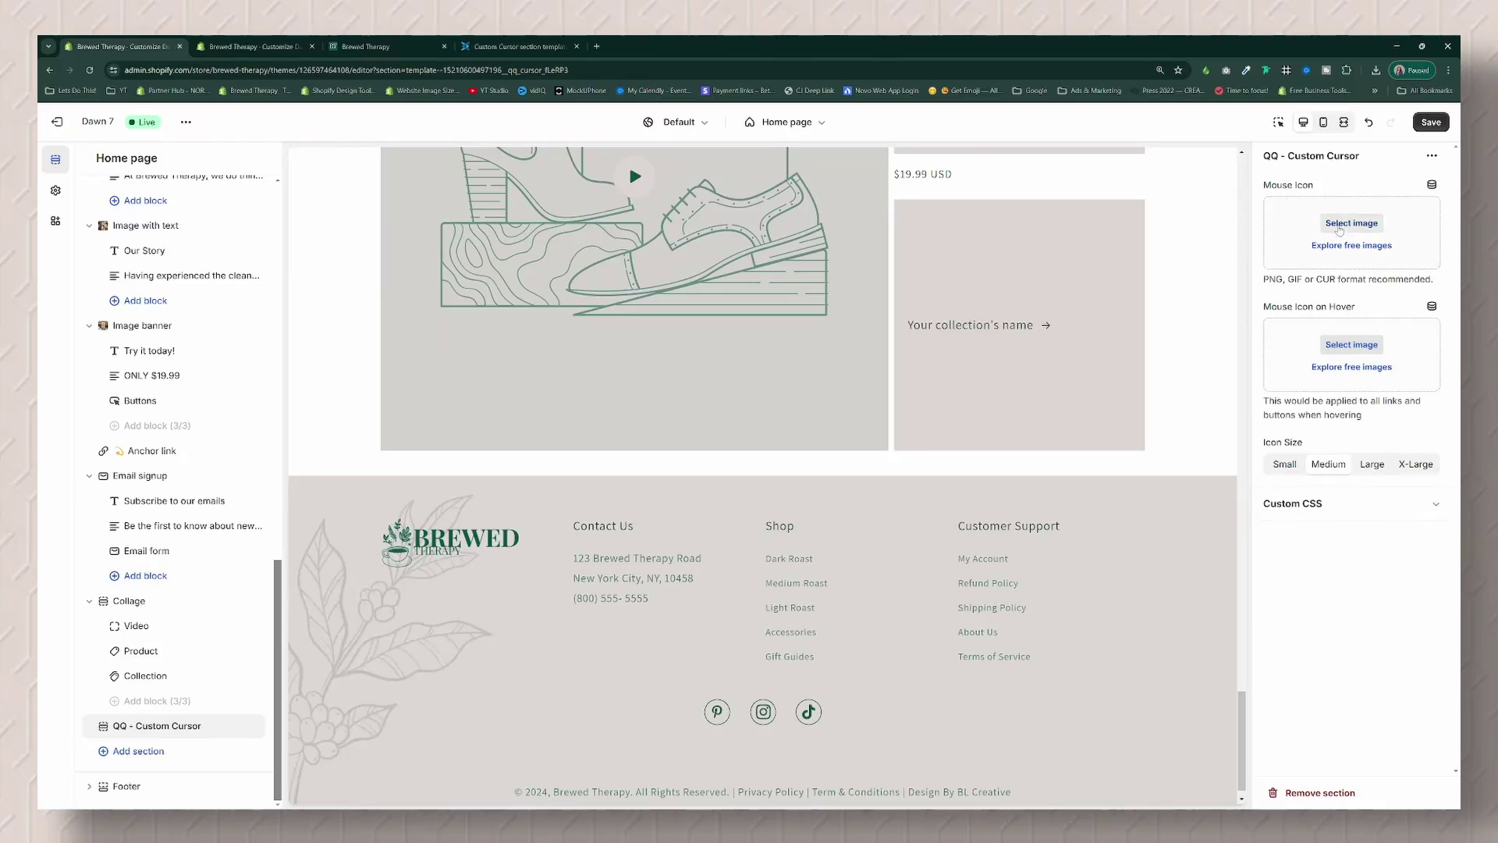
# Step: Set the Custom Cursor section's mouse icon to July_Cursor and its hover icon to July_Cursor-2, and save the theme
pyautogui.click(1339, 227)
pyautogui.click(490, 417)
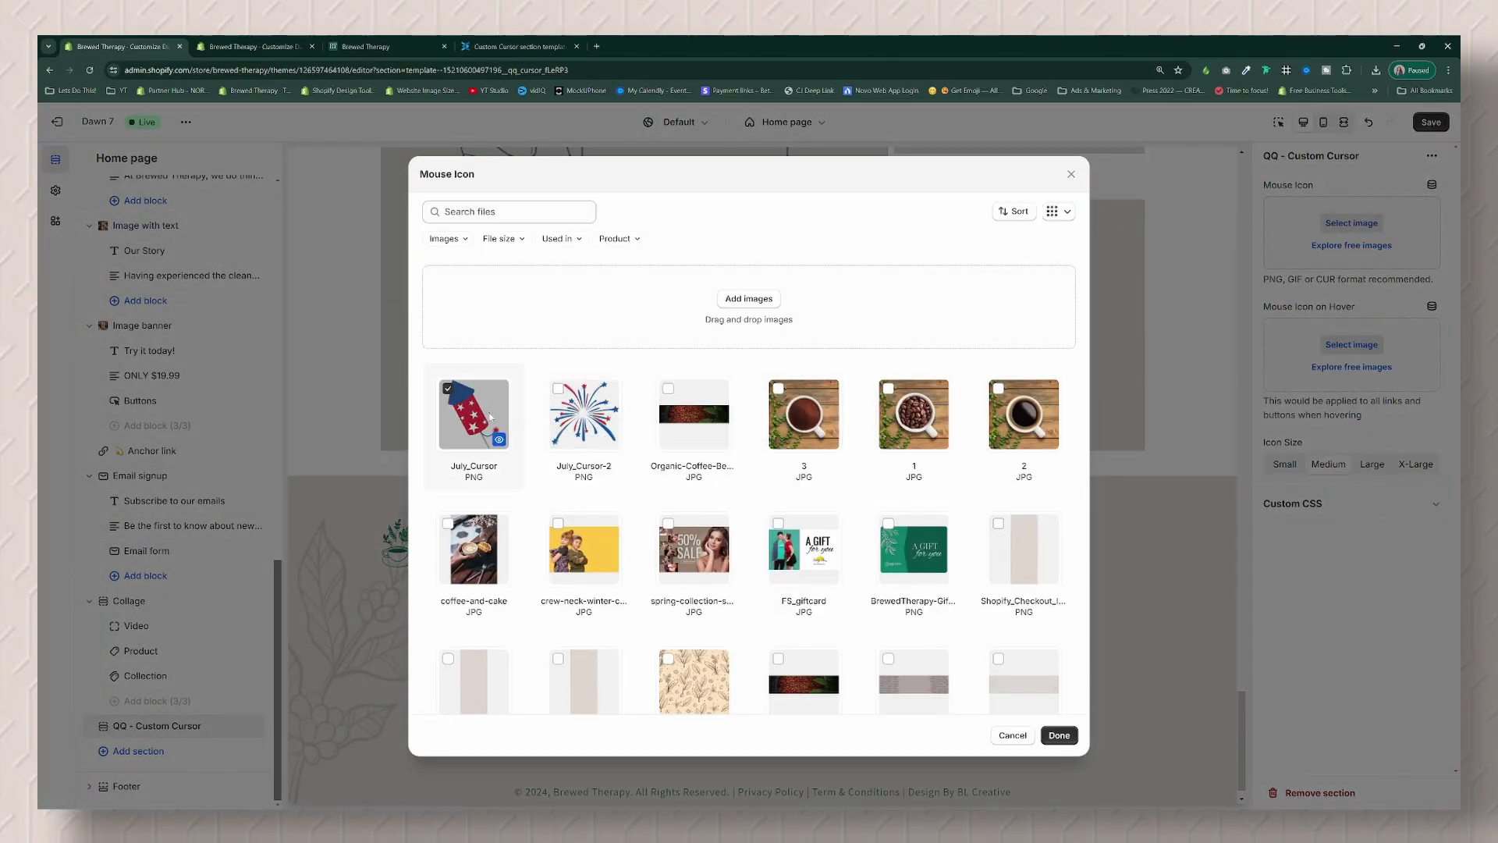
pyautogui.click(1059, 735)
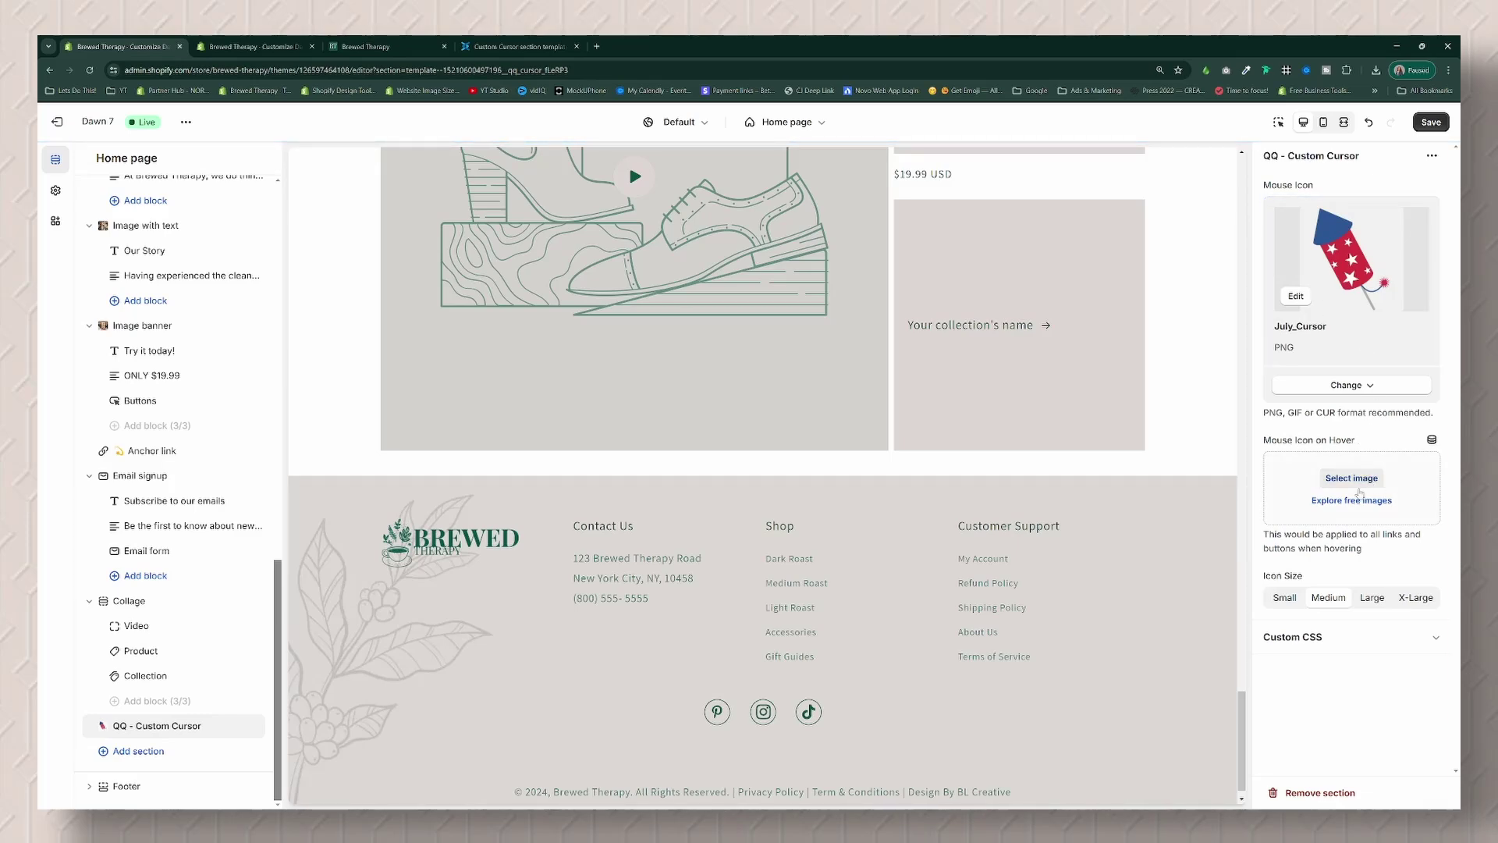
pyautogui.click(1352, 477)
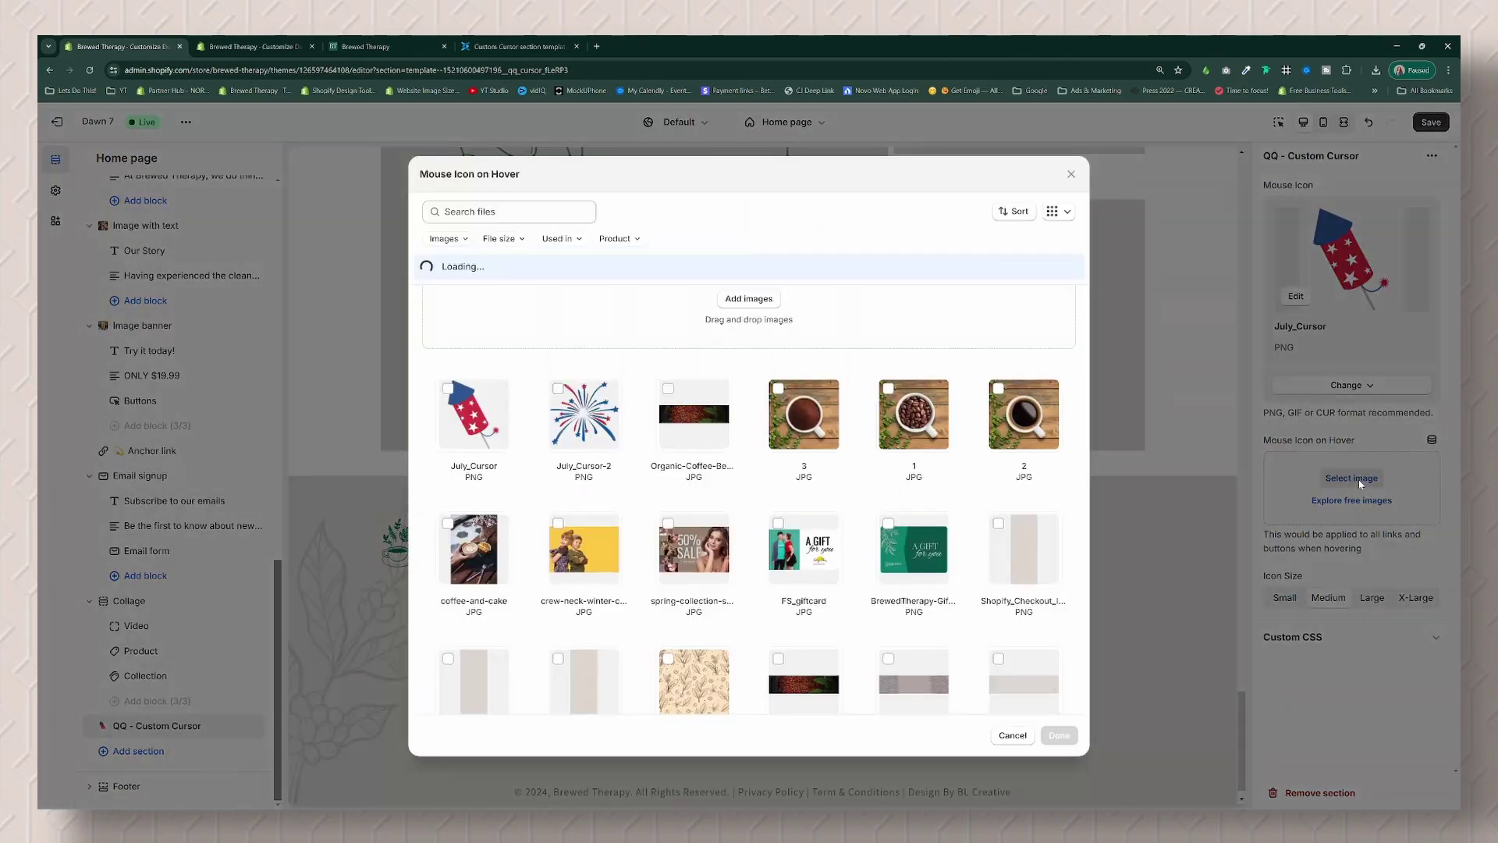
pyautogui.click(590, 406)
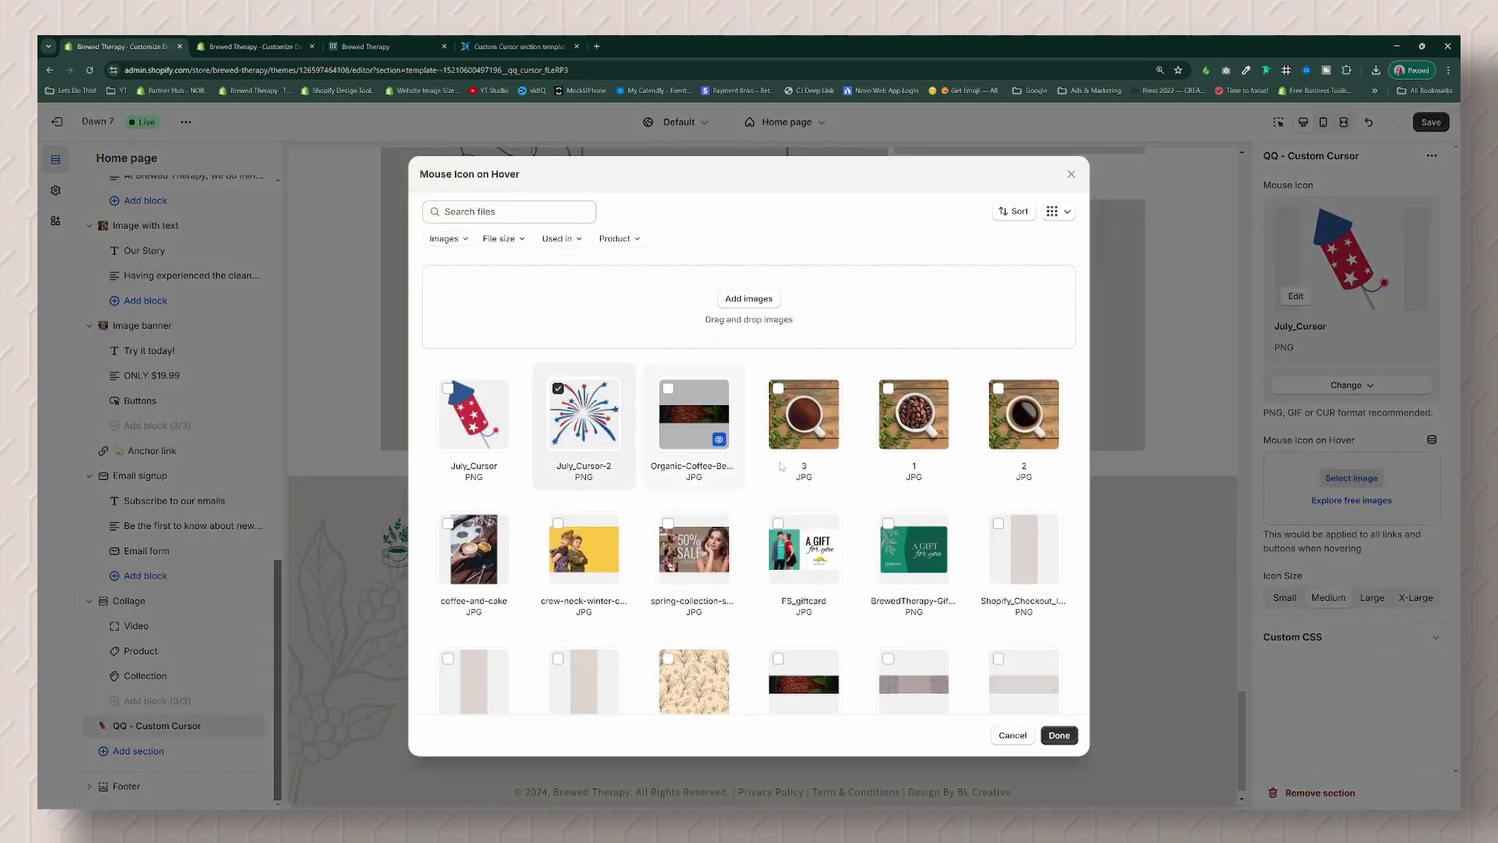
pyautogui.click(1059, 736)
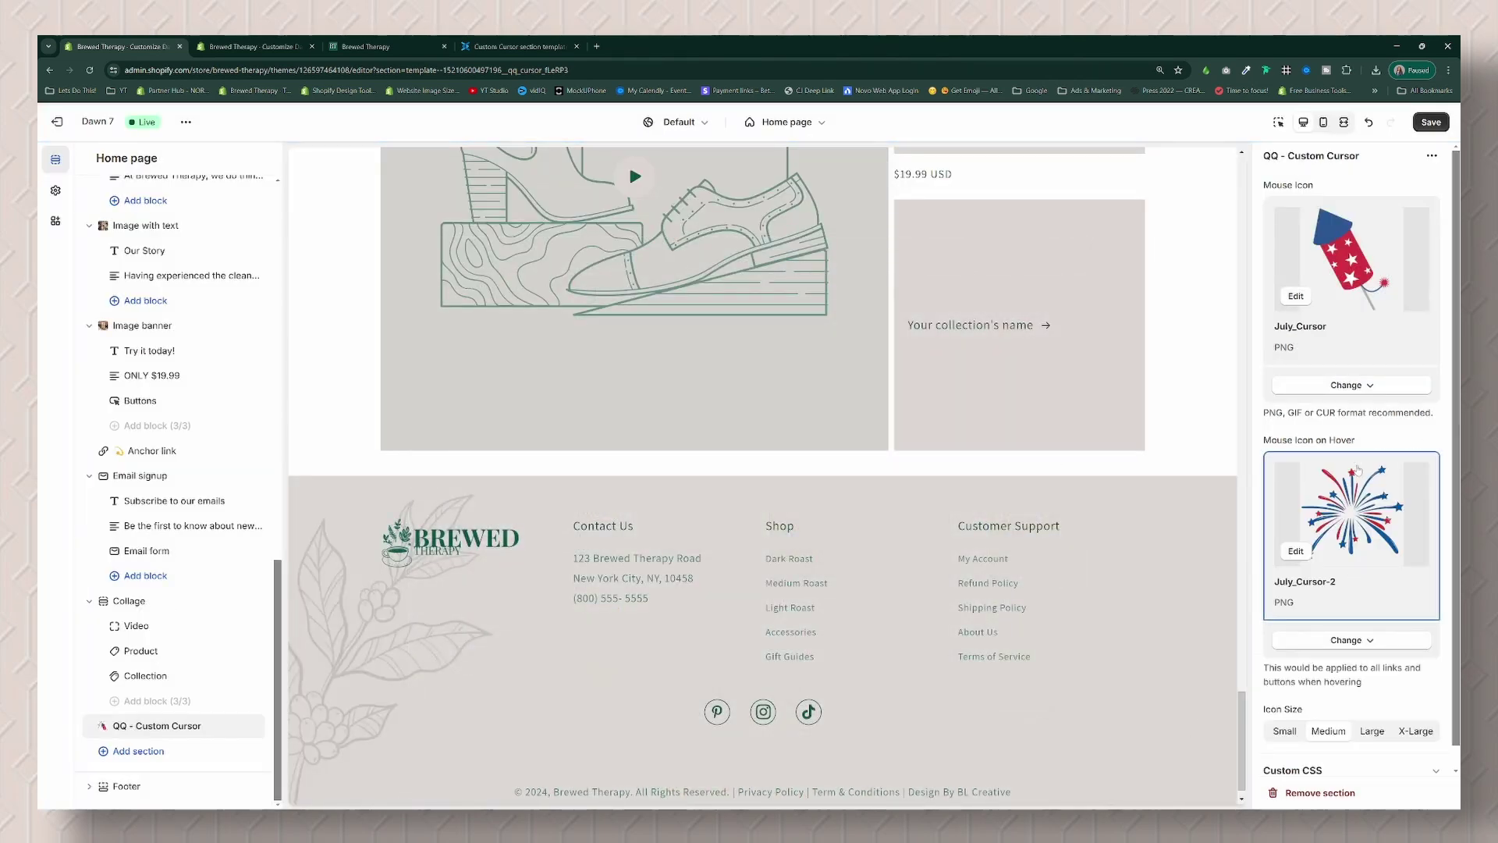
pyautogui.scroll(-1, 1399, 427)
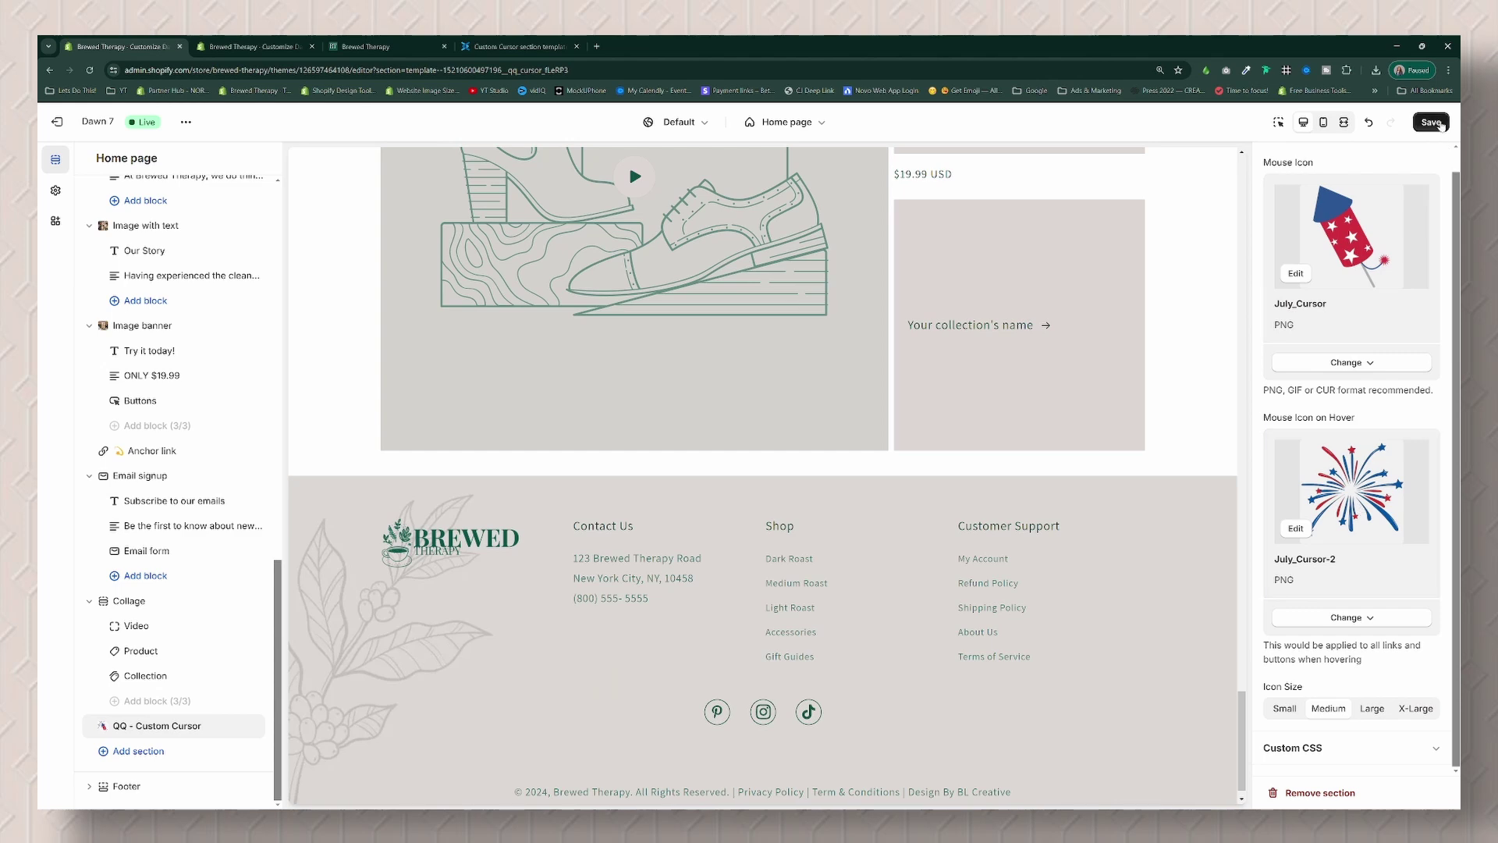
pyautogui.click(1436, 123)
# Step: Return to the themes list and look at the actions available for the Dawn 7 theme
pyautogui.click(57, 122)
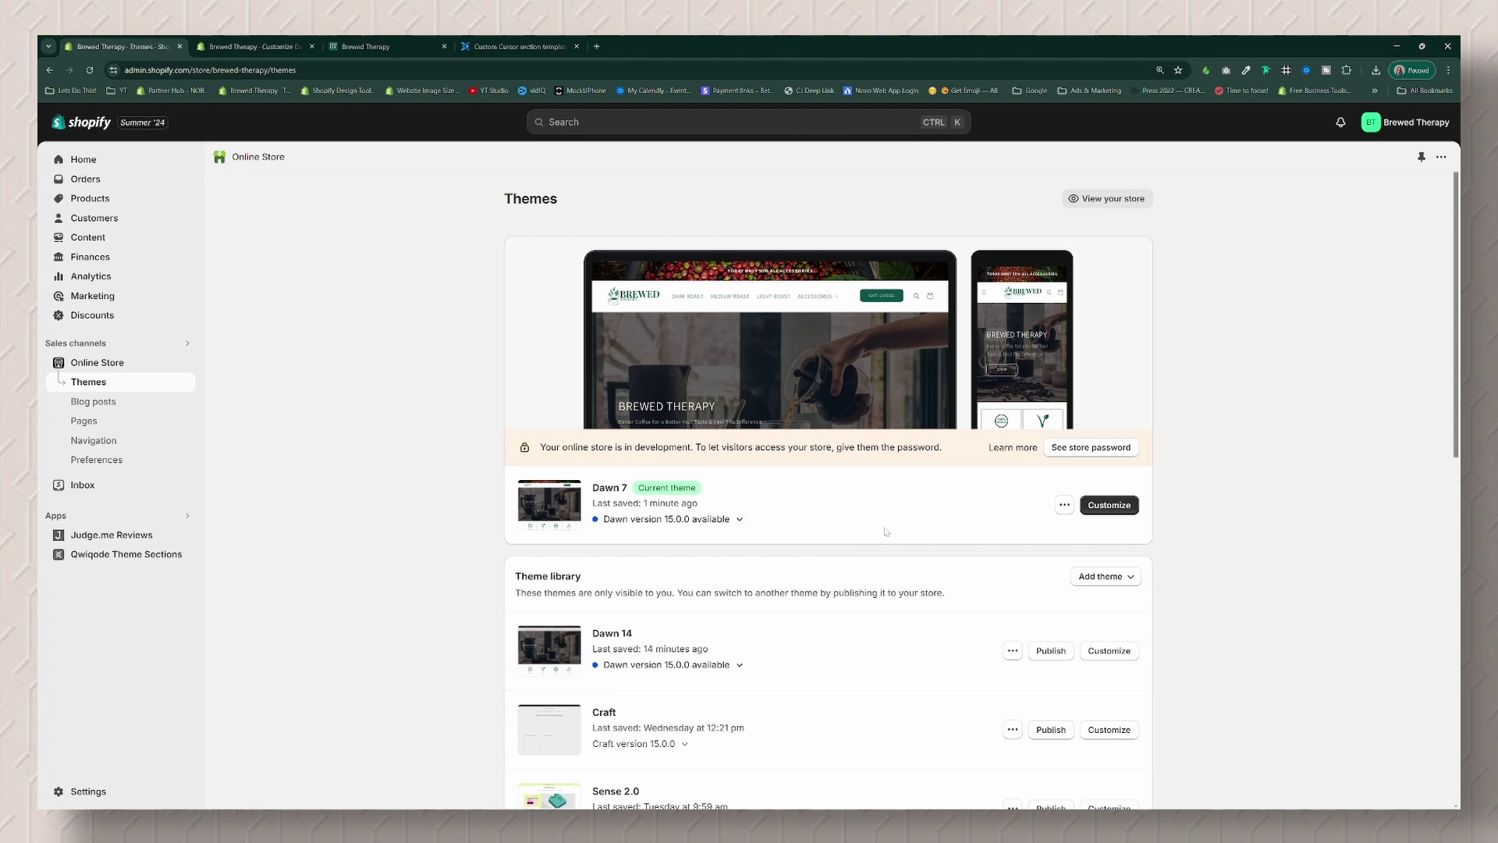
pyautogui.click(1063, 506)
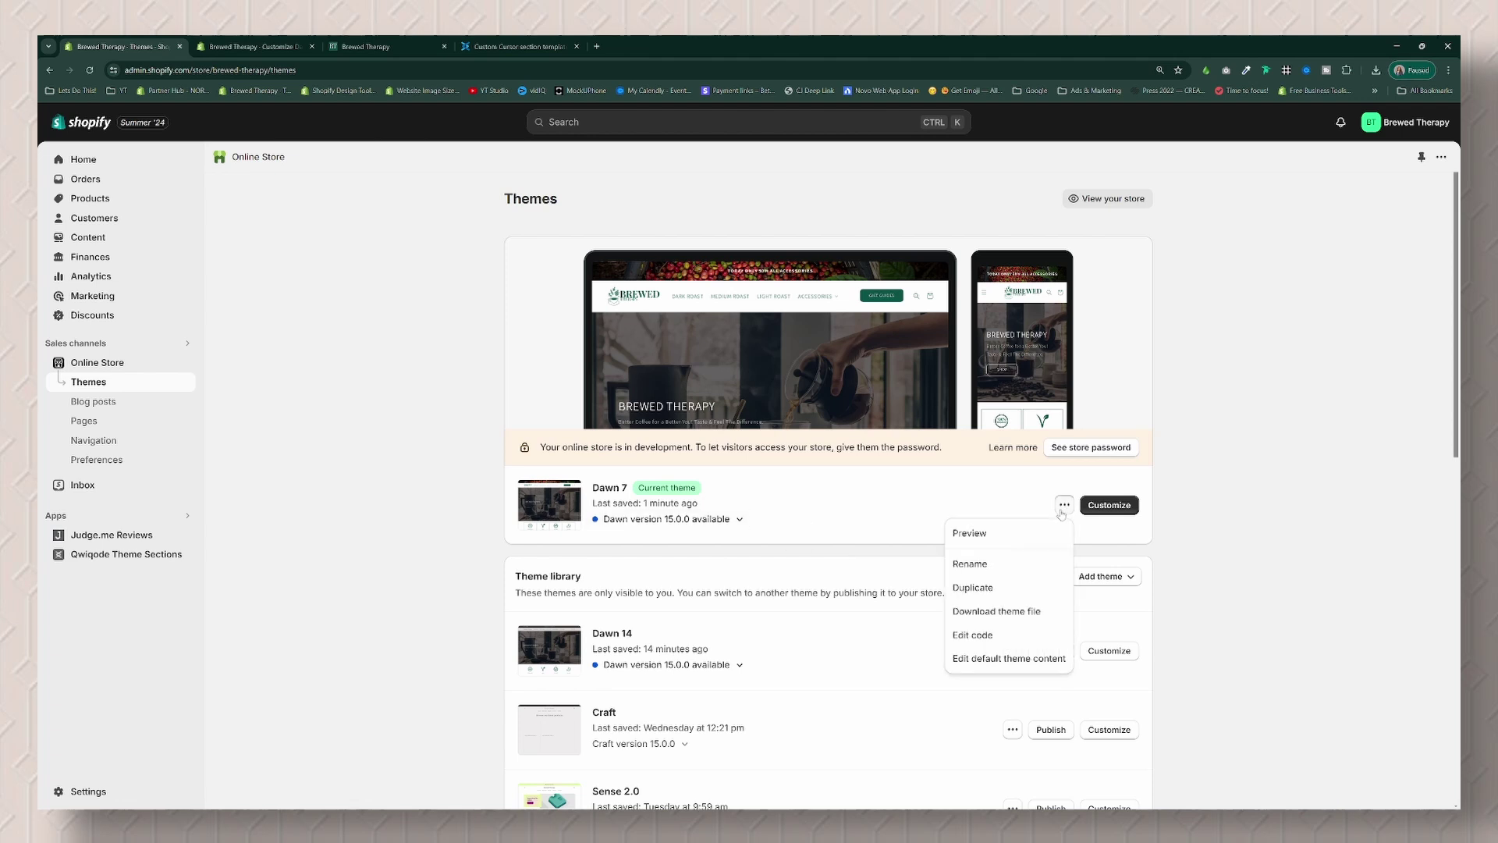
pyautogui.click(1179, 559)
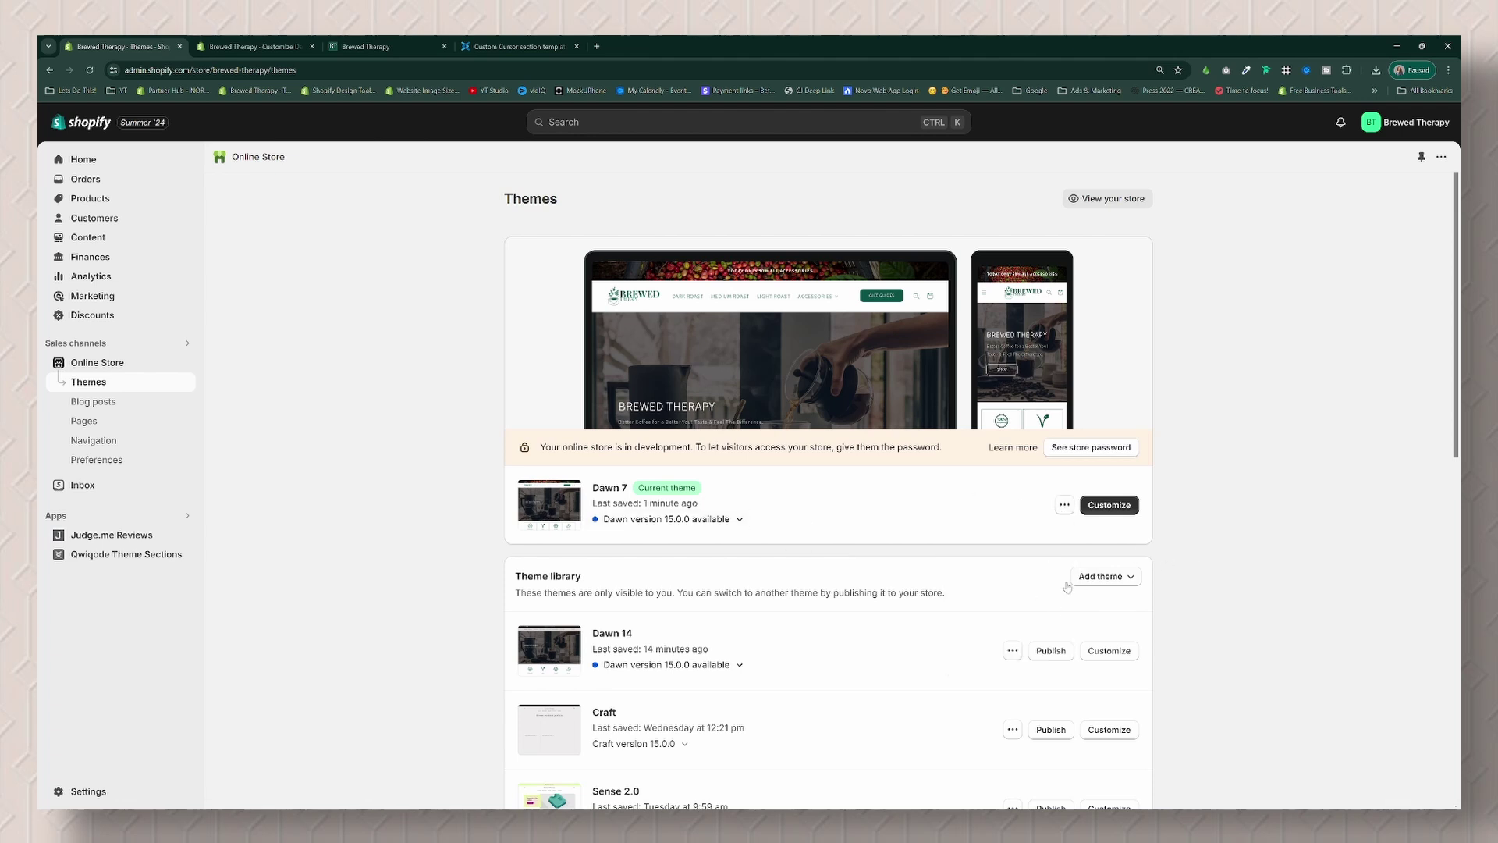
pyautogui.click(1064, 509)
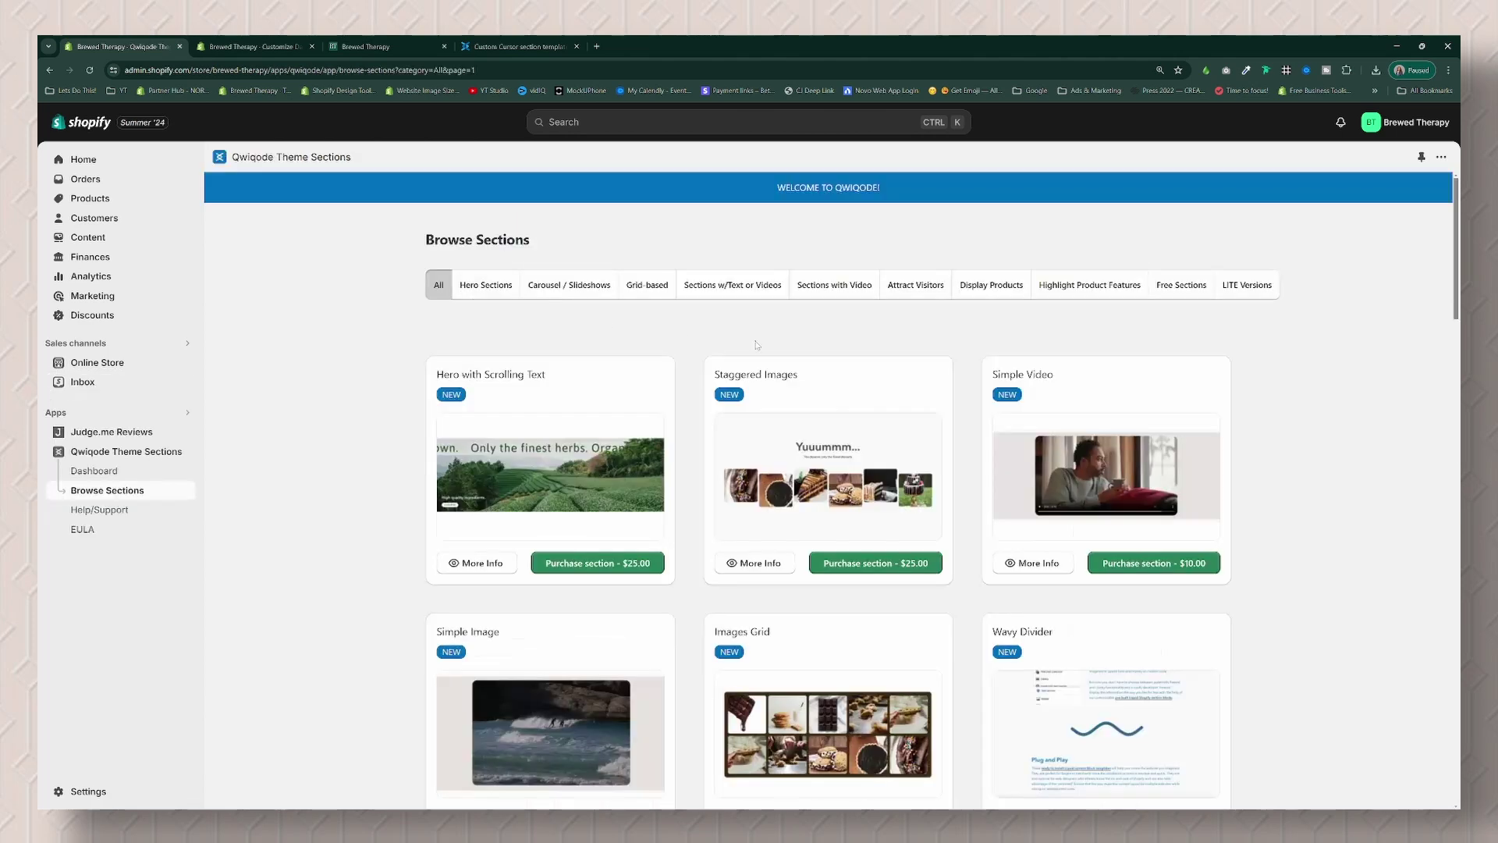
# Step: Browse the Highlight Product Features category in the Qwiqode Theme Sections app
pyautogui.click(1076, 287)
pyautogui.scroll(-4, 1288, 457)
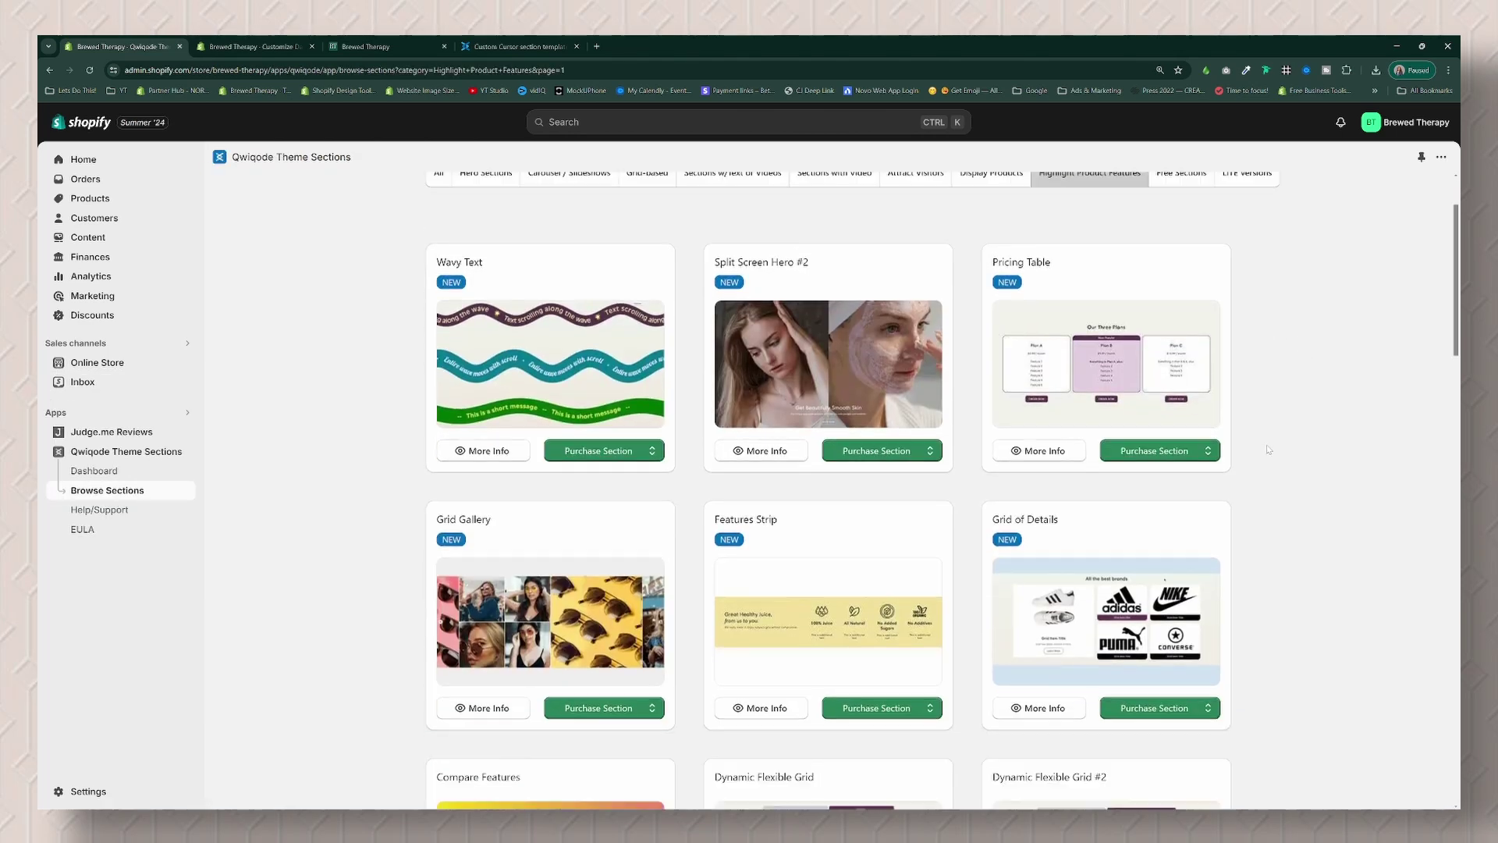
pyautogui.scroll(-7, 1269, 451)
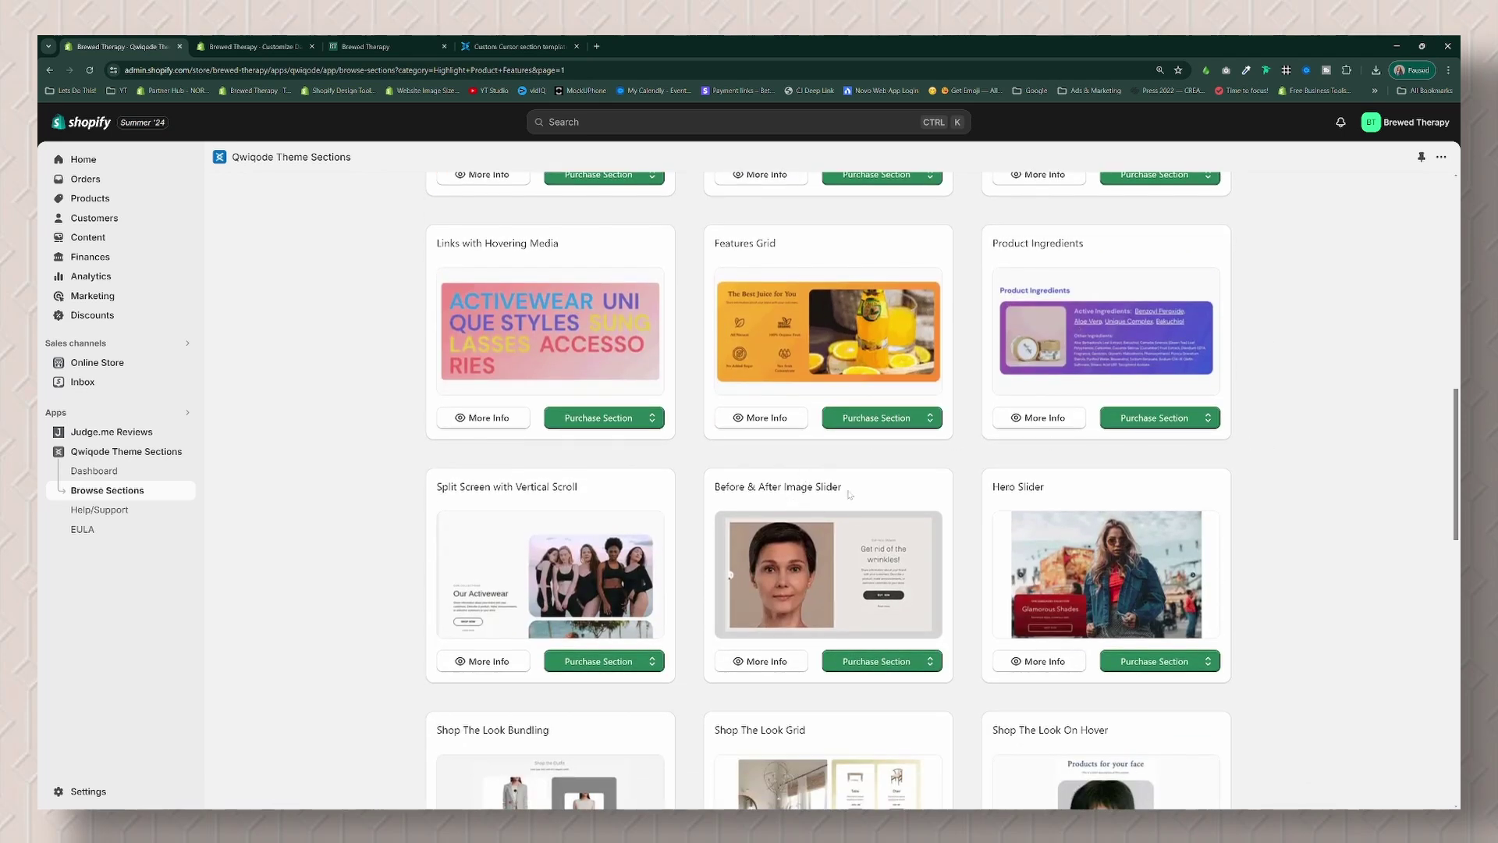
pyautogui.scroll(-2, 835, 505)
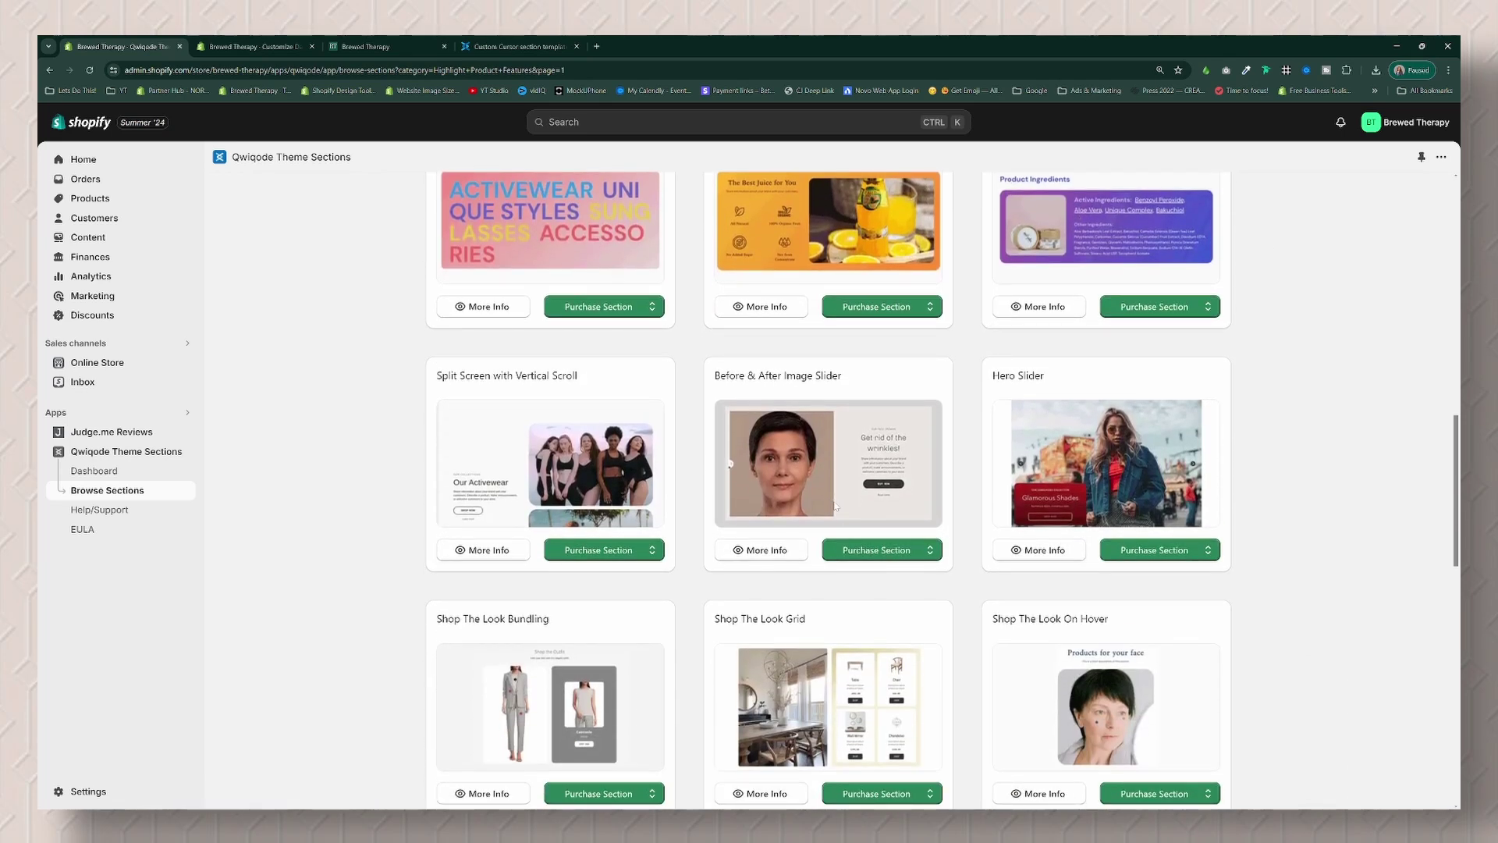
pyautogui.scroll(6, 856, 486)
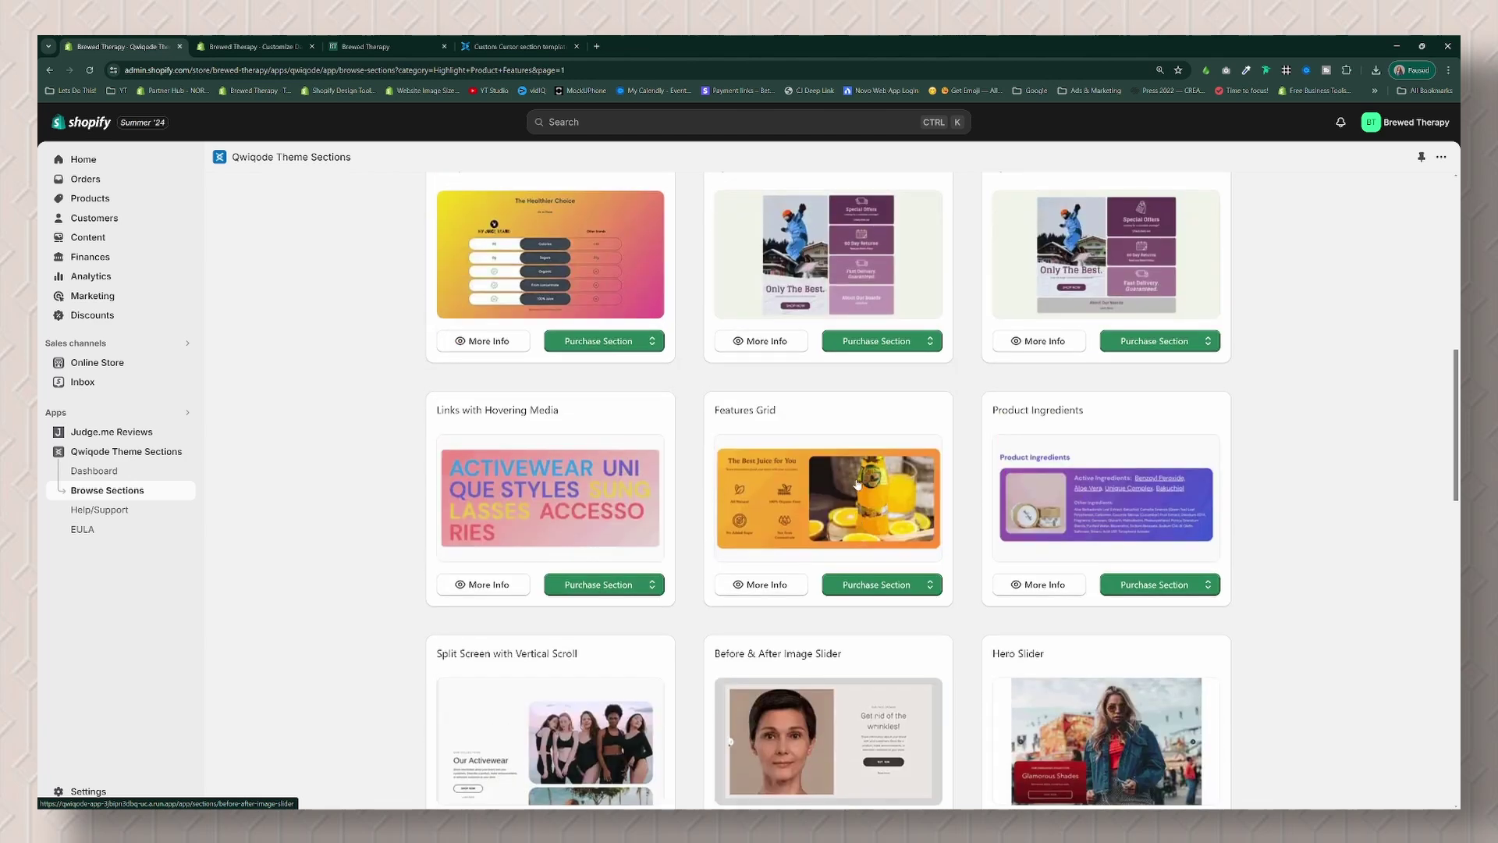